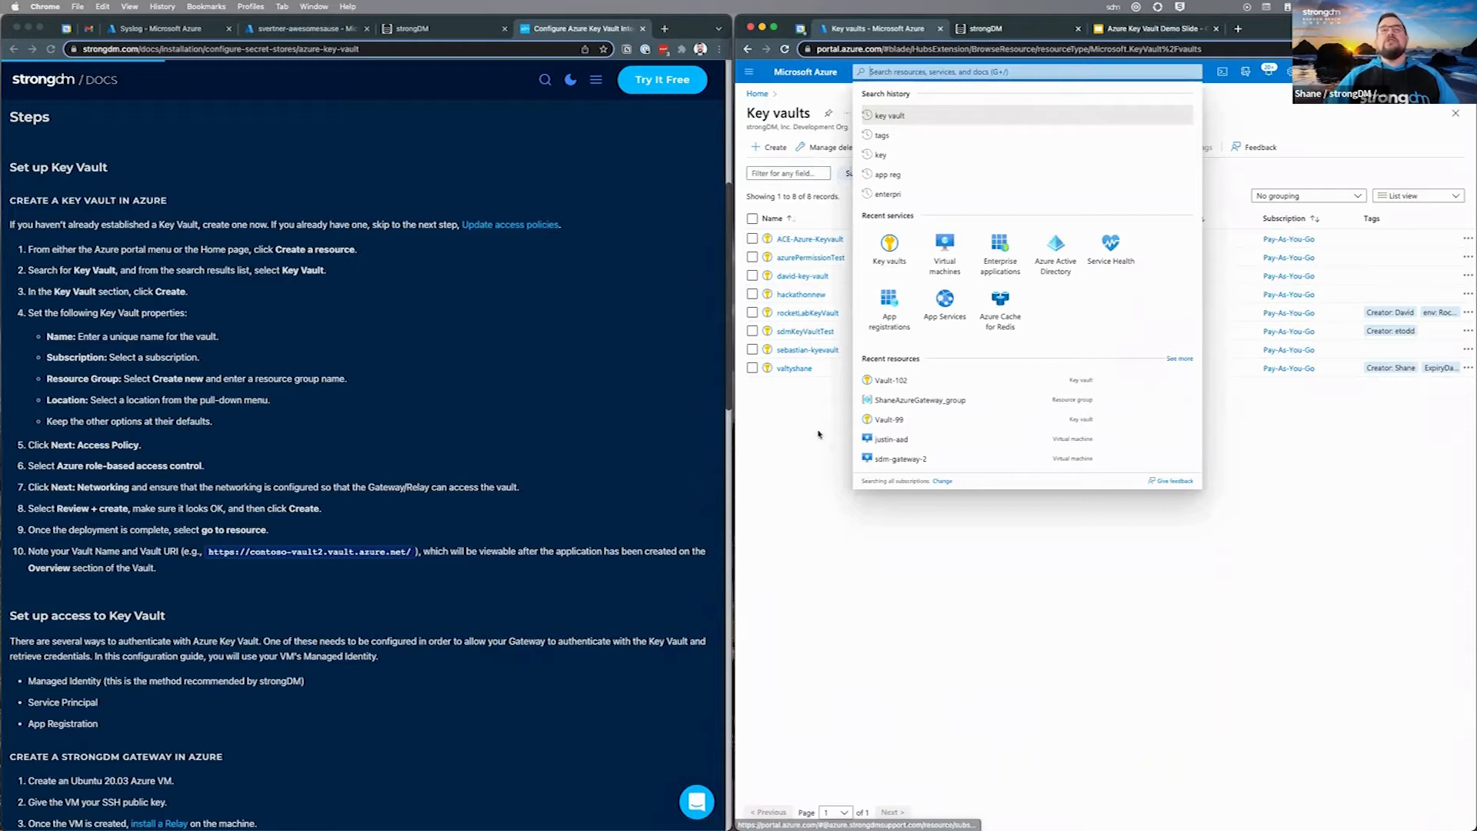
Step: Dismiss the search suggestions so the eight-vault Key vaults list is visible
{"action": "left_click", "coordinate": [817, 436]}
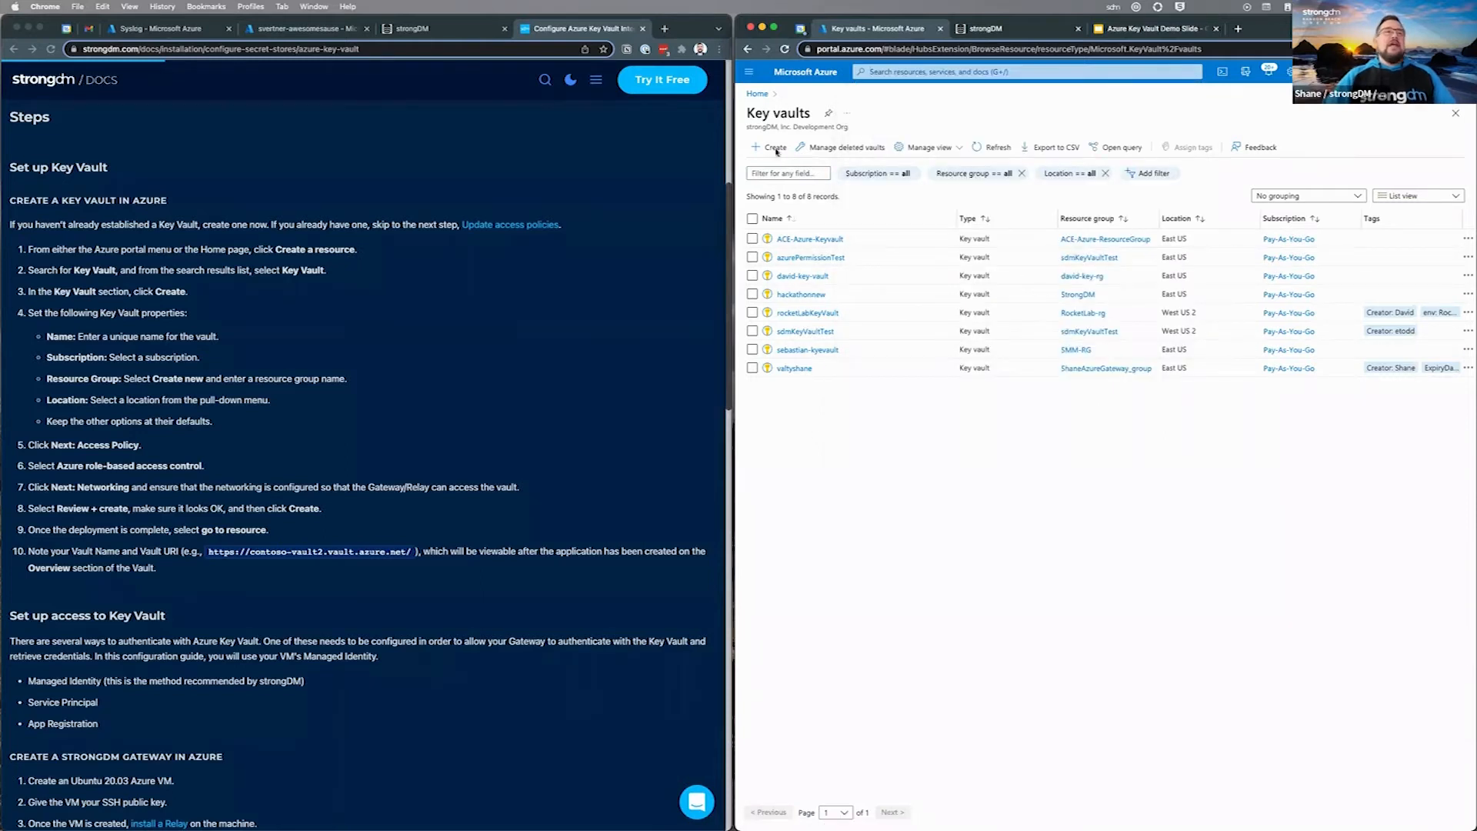
Step: Fill in key vault 'shane-vault' in the gateway's resource group with 7-day deleted-vault retention
{"action": "scroll", "coordinate": [435, 382], "scroll_direction": "up", "scroll_amount": 3}
{"action": "scroll", "coordinate": [435, 382], "scroll_direction": "down", "scroll_amount": 3}
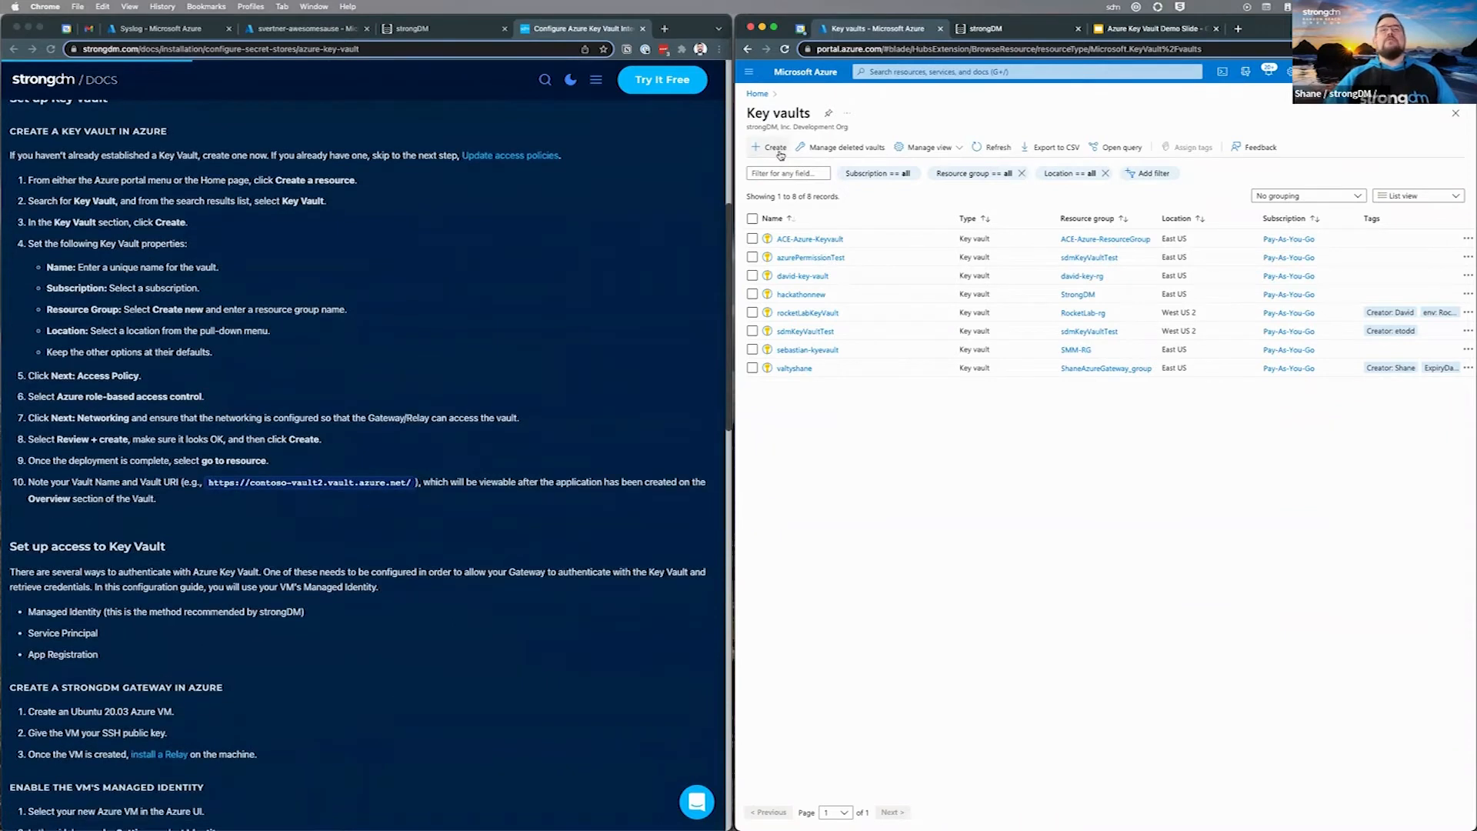
{"action": "left_click", "coordinate": [771, 147]}
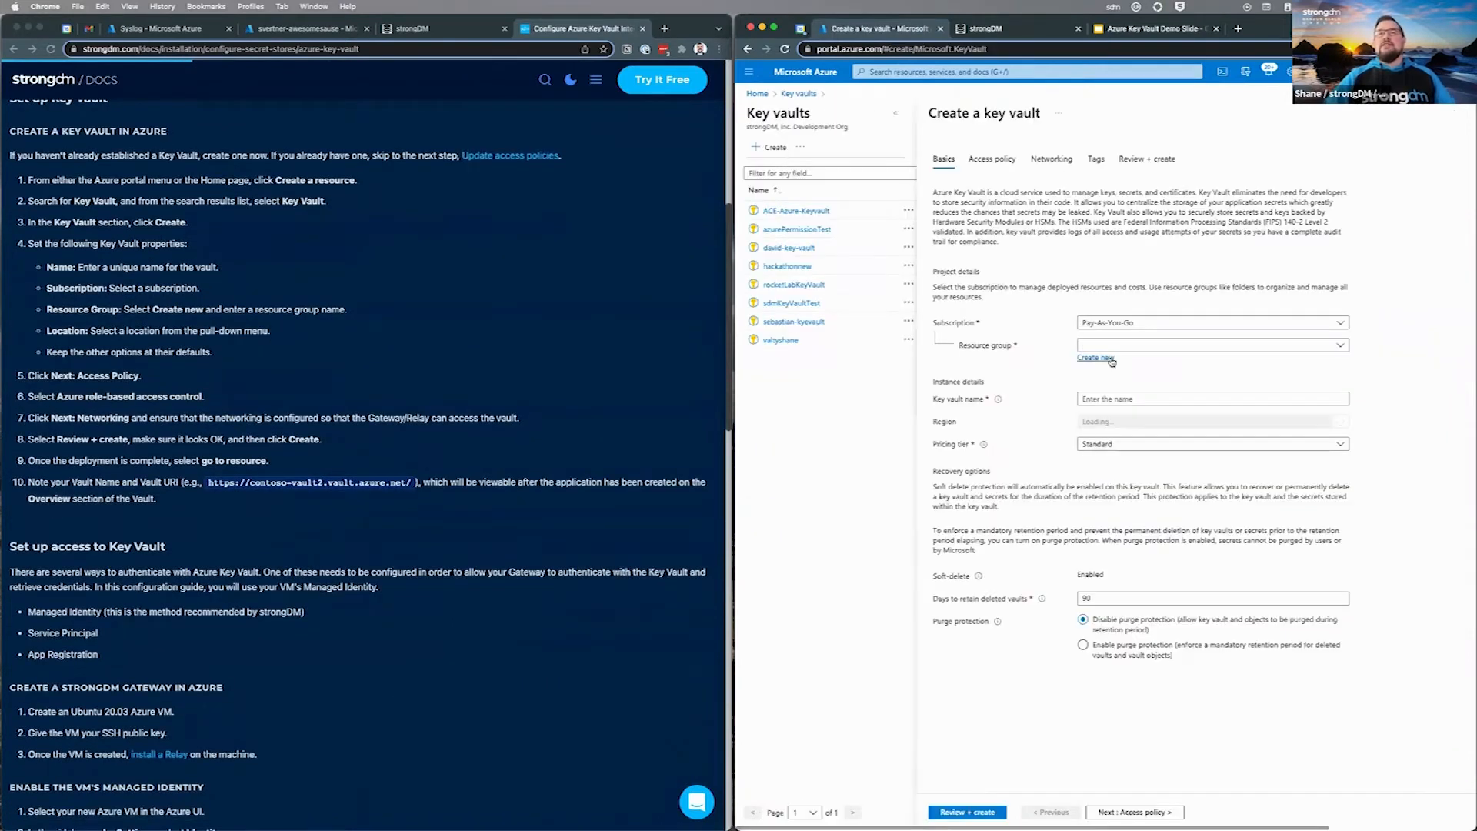
{"action": "left_click", "coordinate": [1147, 346]}
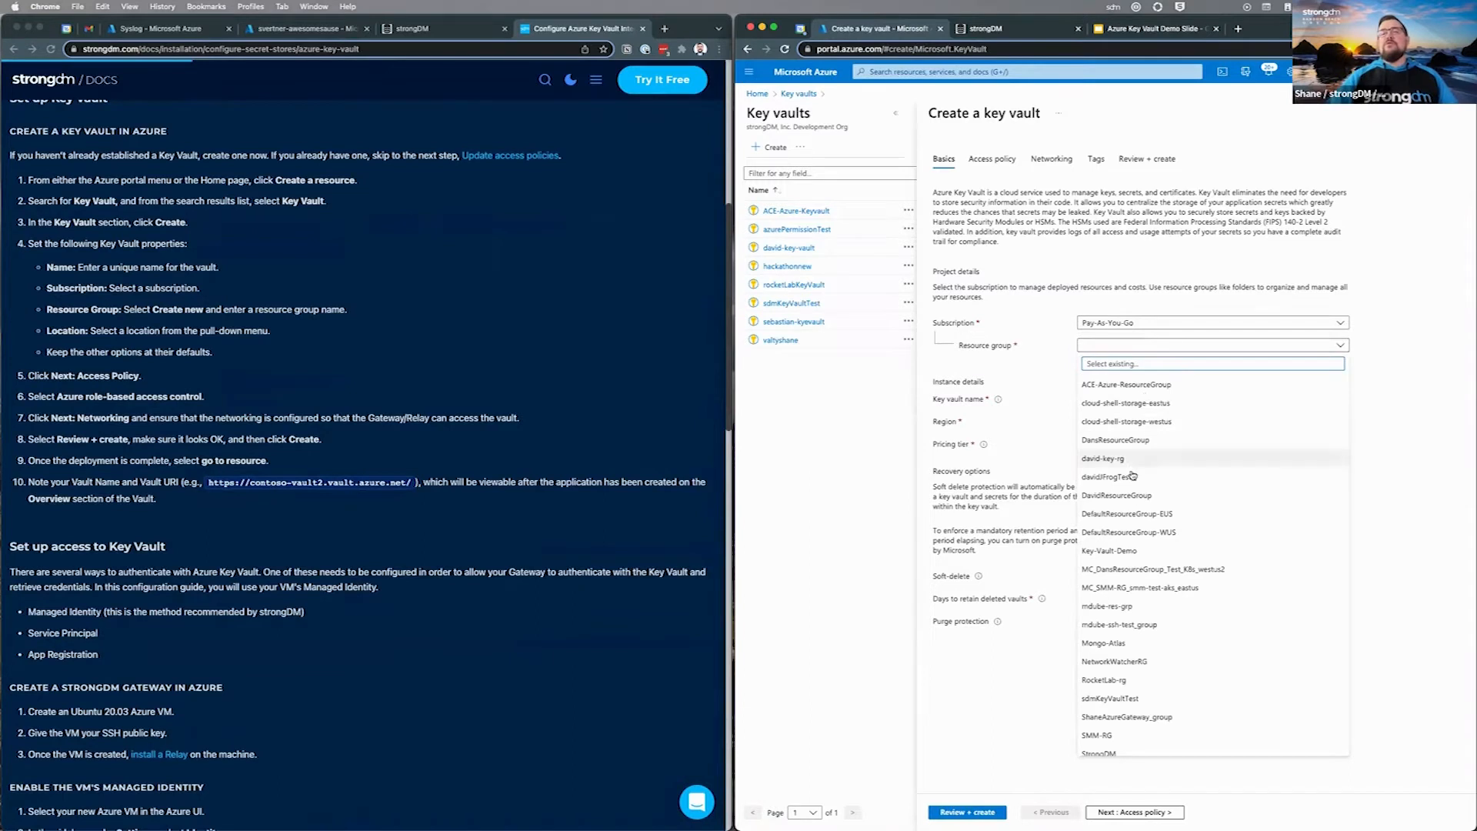
{"action": "left_click", "coordinate": [1138, 719]}
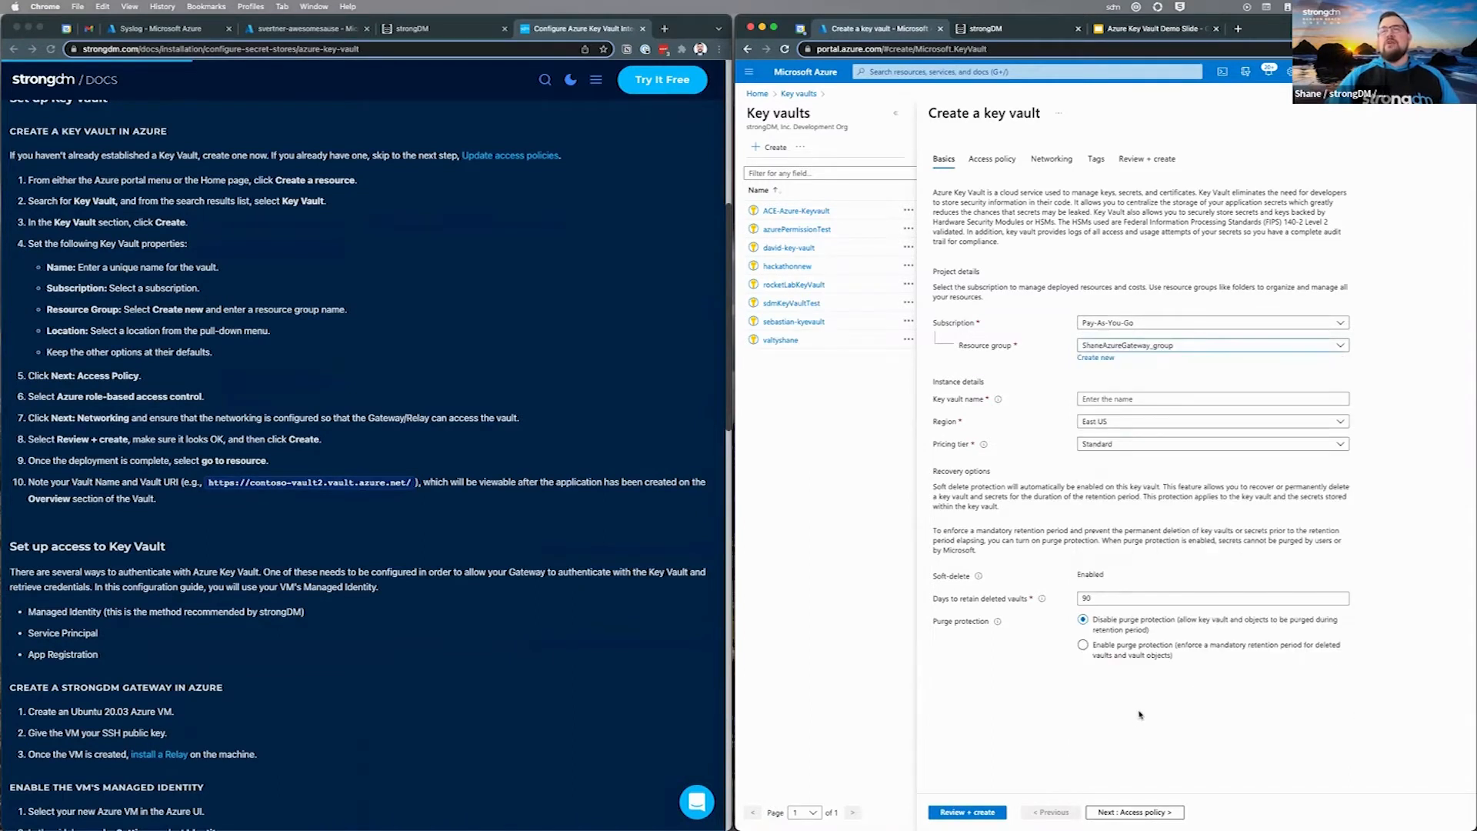
{"action": "left_click", "coordinate": [1114, 405]}
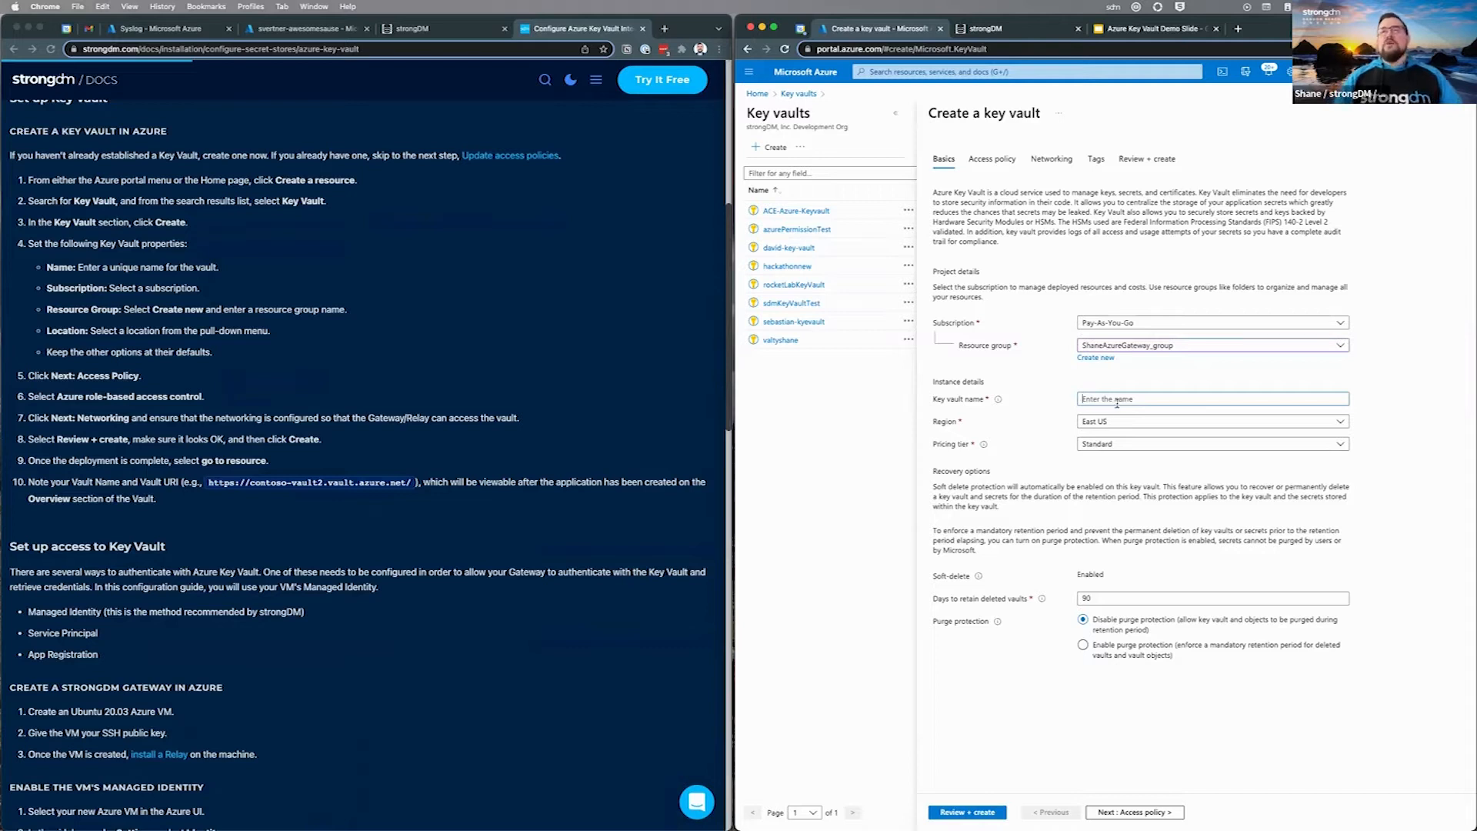
{"action": "type", "text": "shane-vault"}
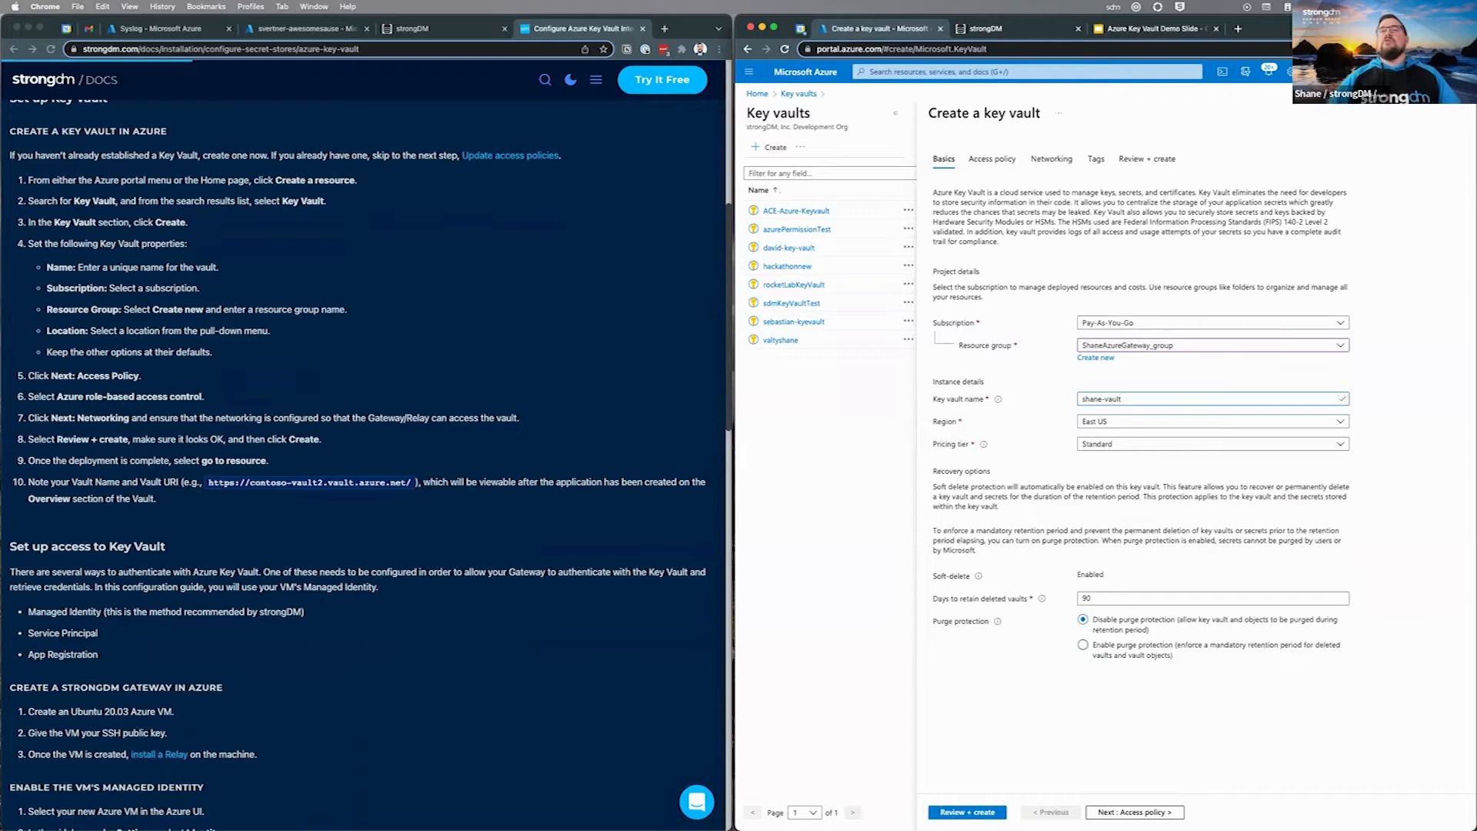
{"action": "key", "text": "Tab"}
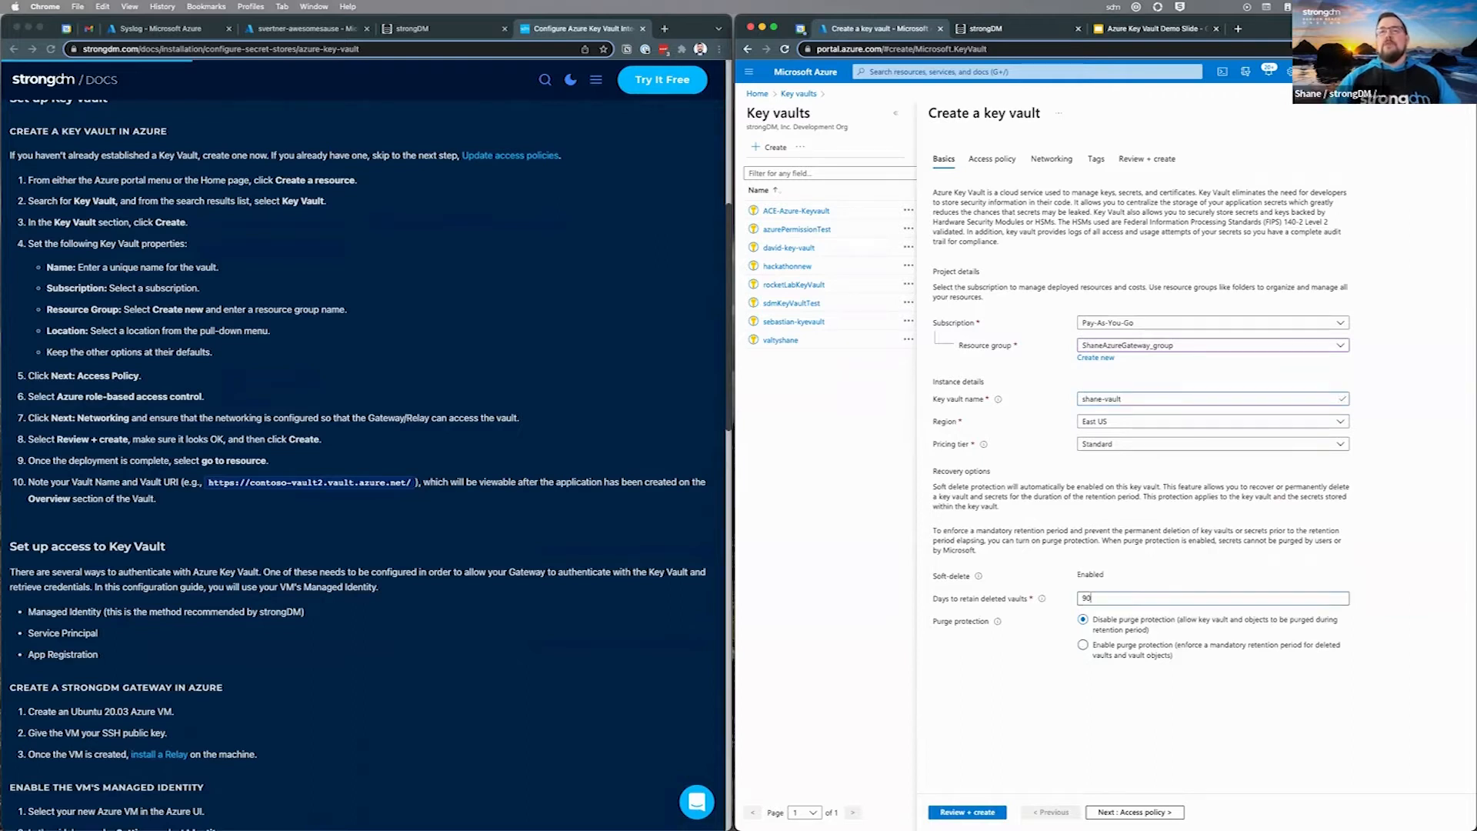
{"action": "type", "text": "7"}
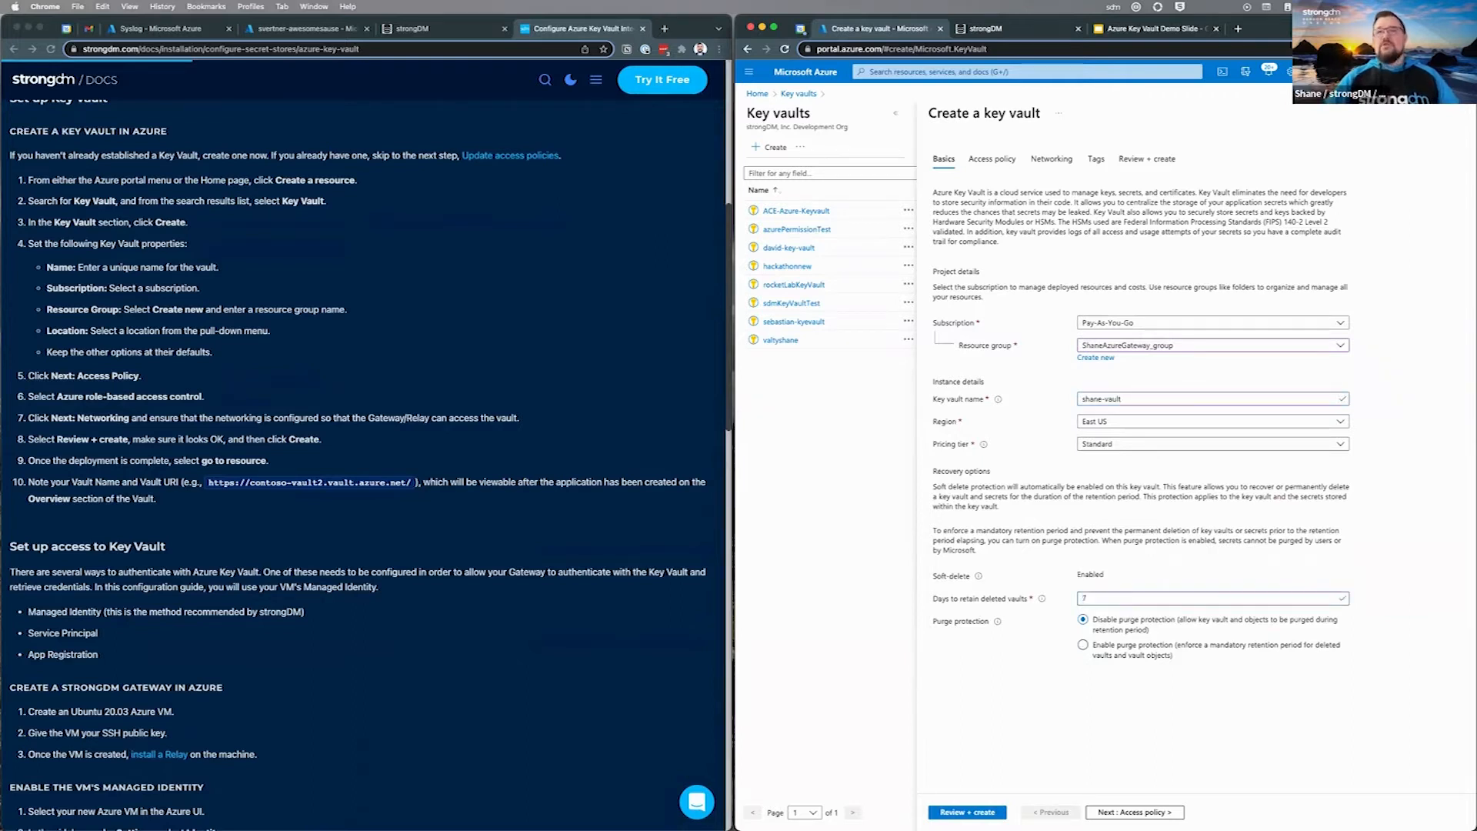
{"action": "left_click", "coordinate": [967, 812]}
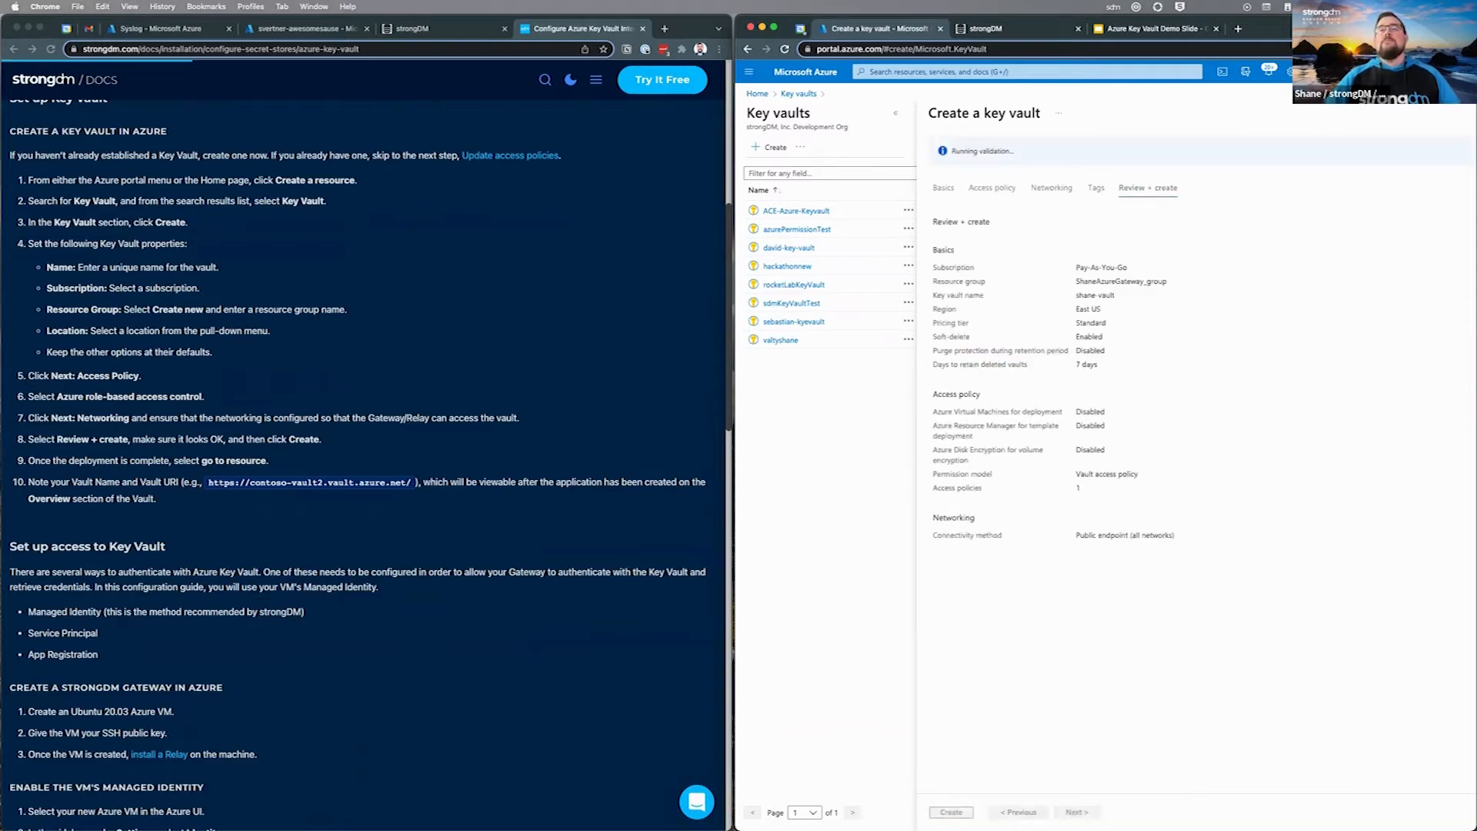
Step: Create the shane-vault key vault and verify the gateway VM's system-assigned identity
{"action": "left_click", "coordinate": [951, 812]}
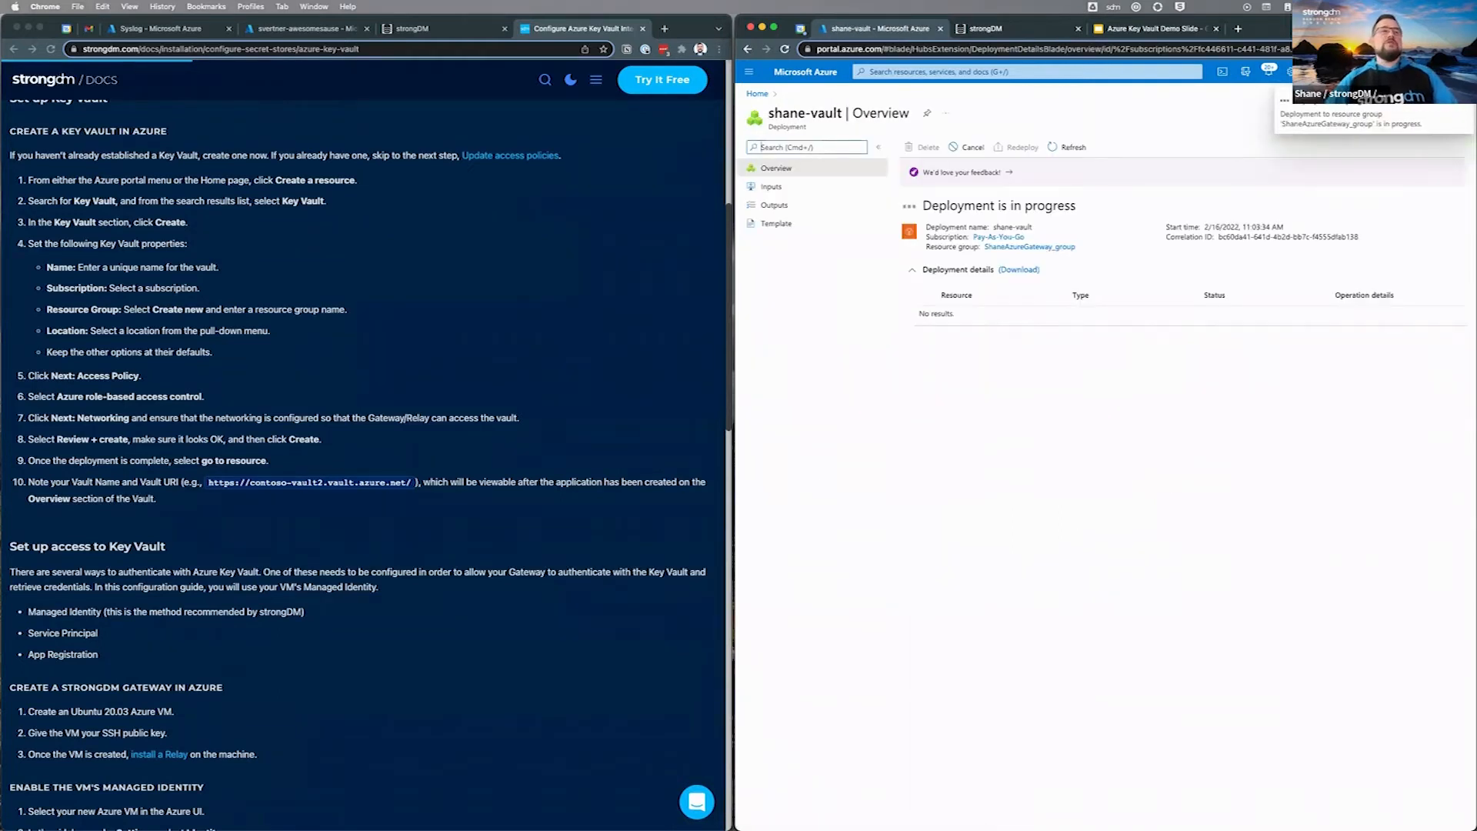
{"action": "scroll", "coordinate": [362, 461], "scroll_direction": "down", "scroll_amount": 3}
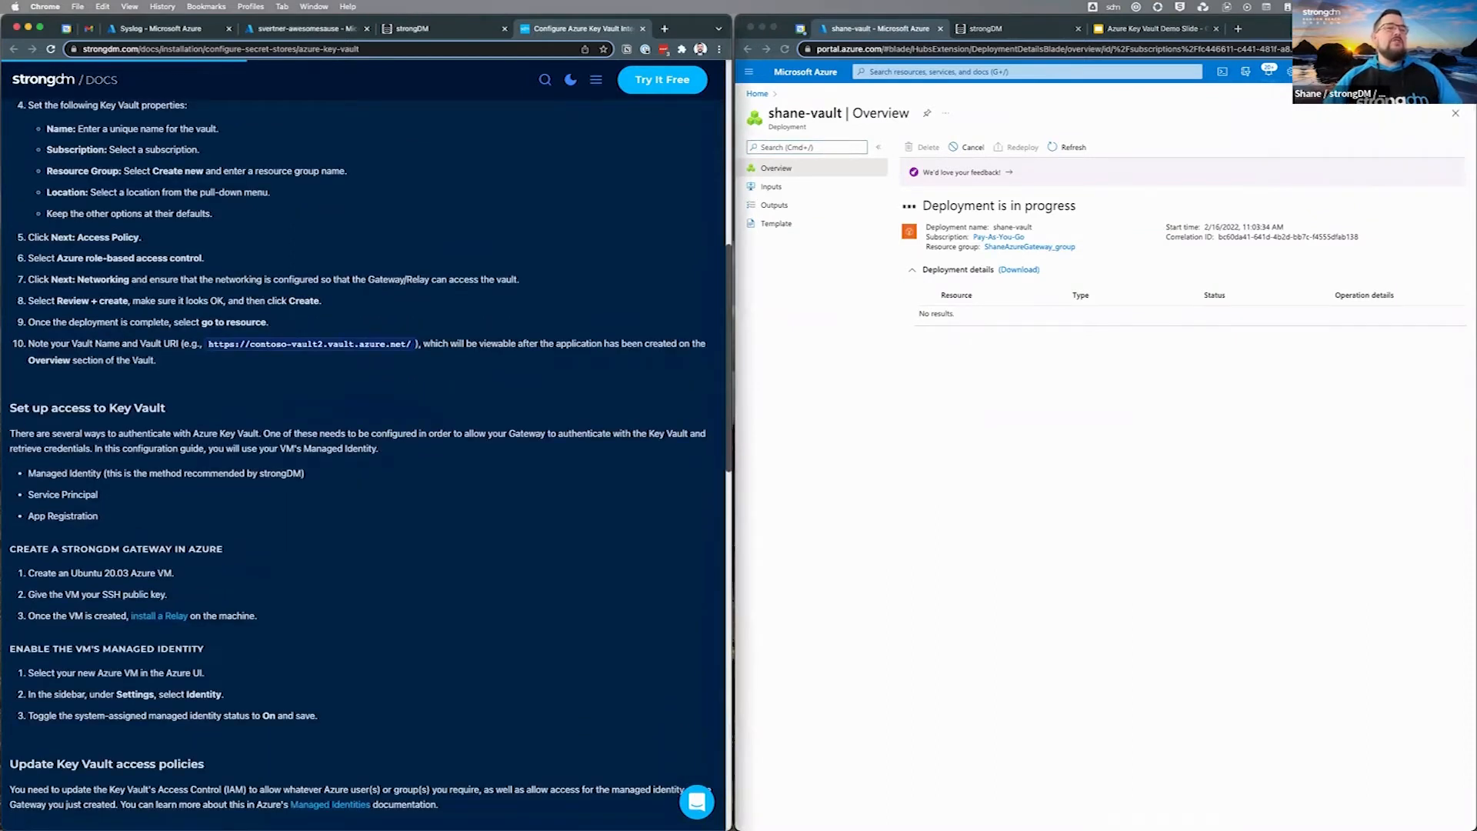
{"action": "left_click_drag", "start_coordinate": [259, 616], "coordinate": [10, 548]}
{"action": "left_click", "coordinate": [10, 548]}
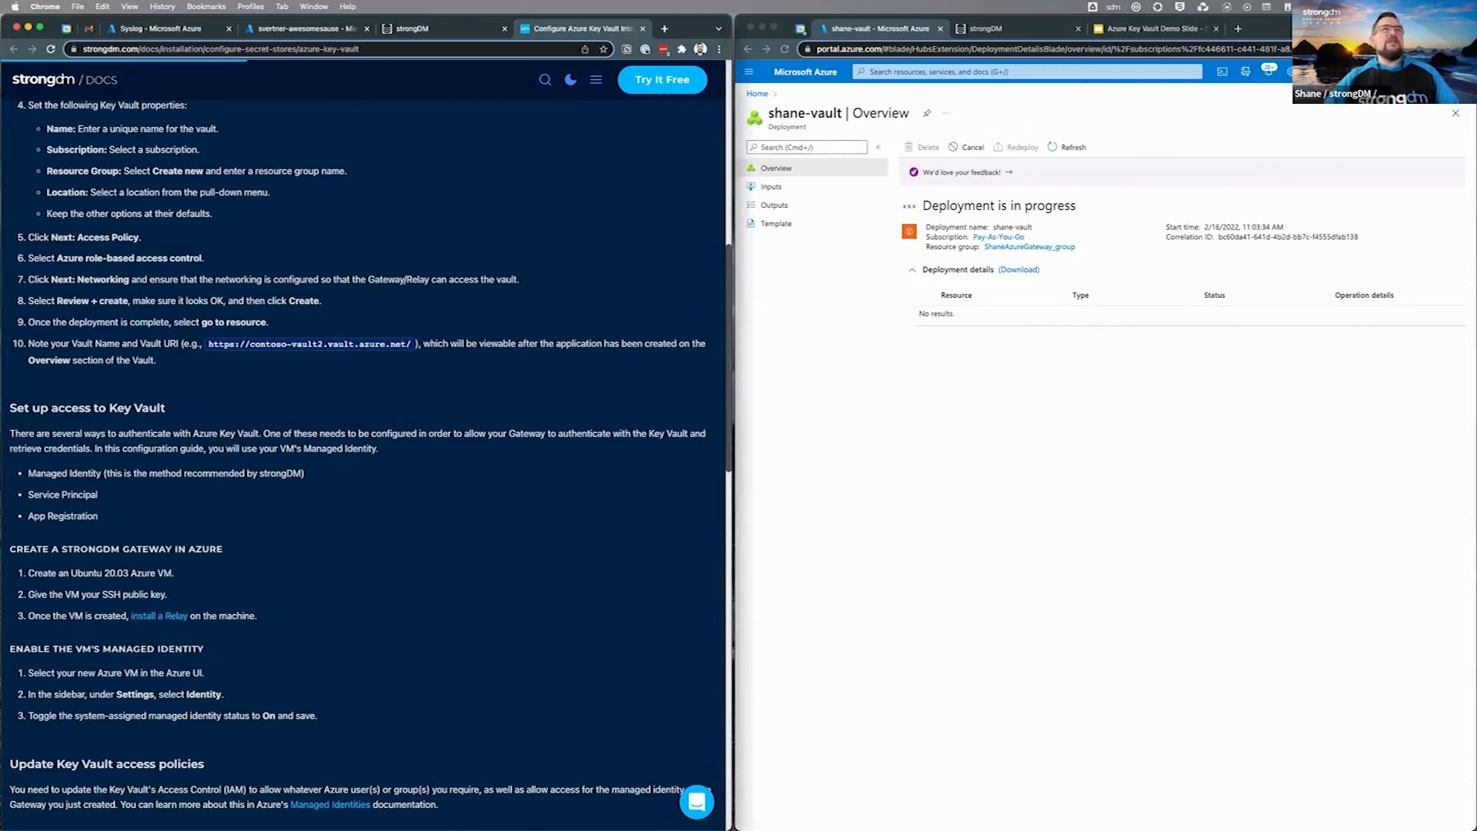
{"action": "left_click", "coordinate": [306, 29]}
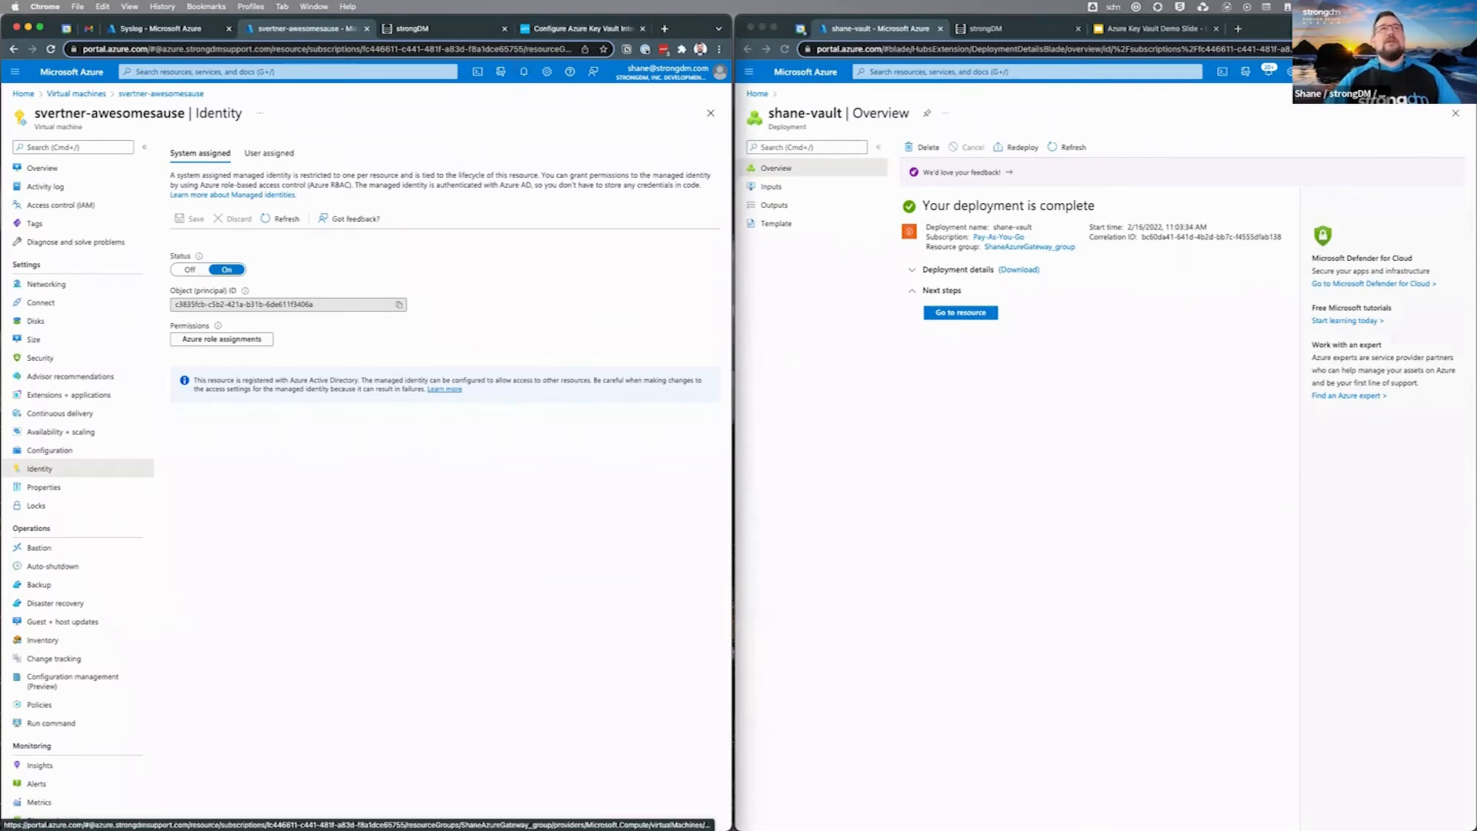
{"action": "left_click", "coordinate": [582, 29]}
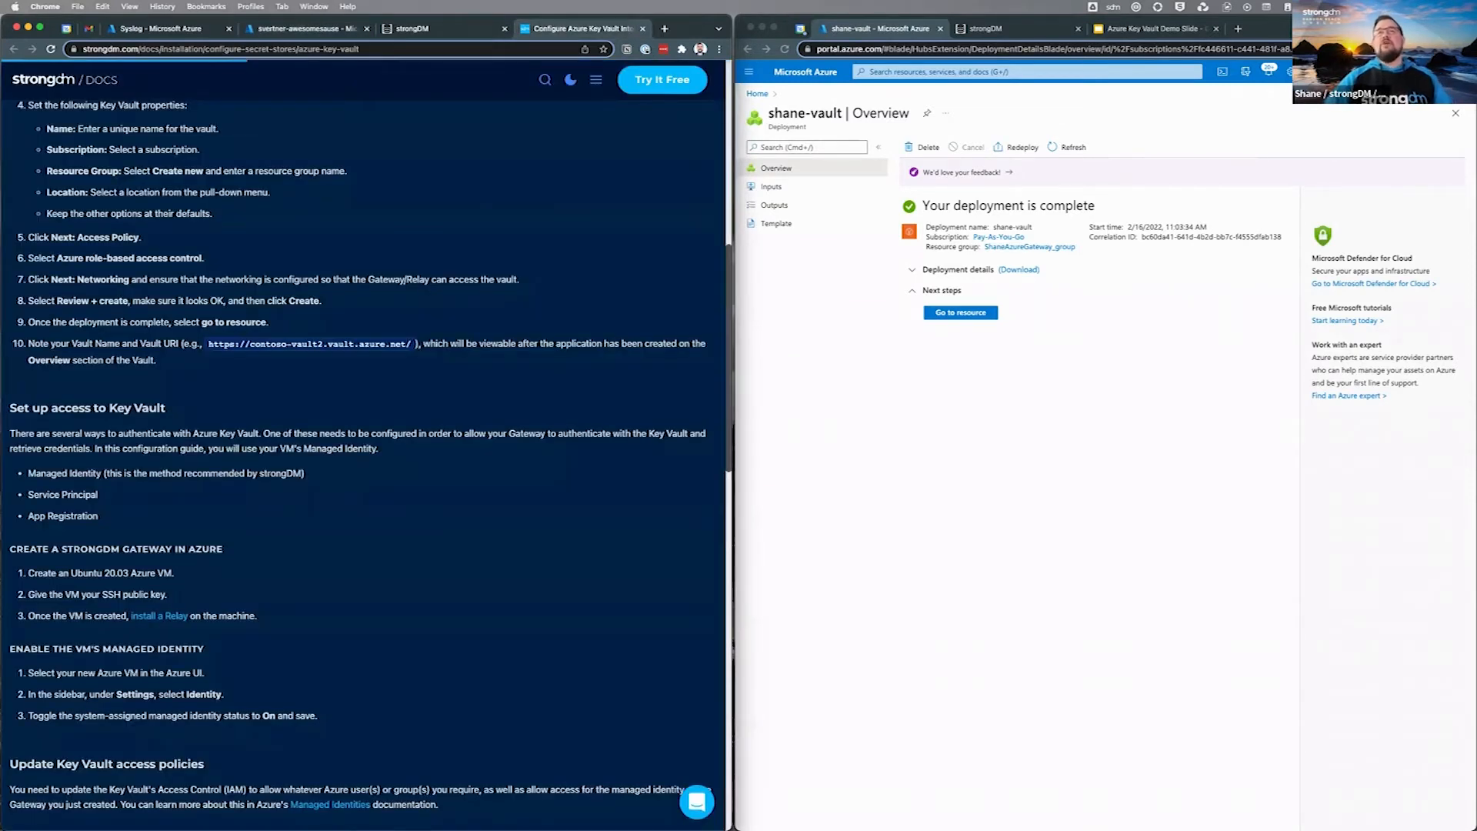
Step: Open the deployed shane-vault and bring up its access policy settings
{"action": "left_click", "coordinate": [961, 312]}
{"action": "left_click", "coordinate": [961, 312]}
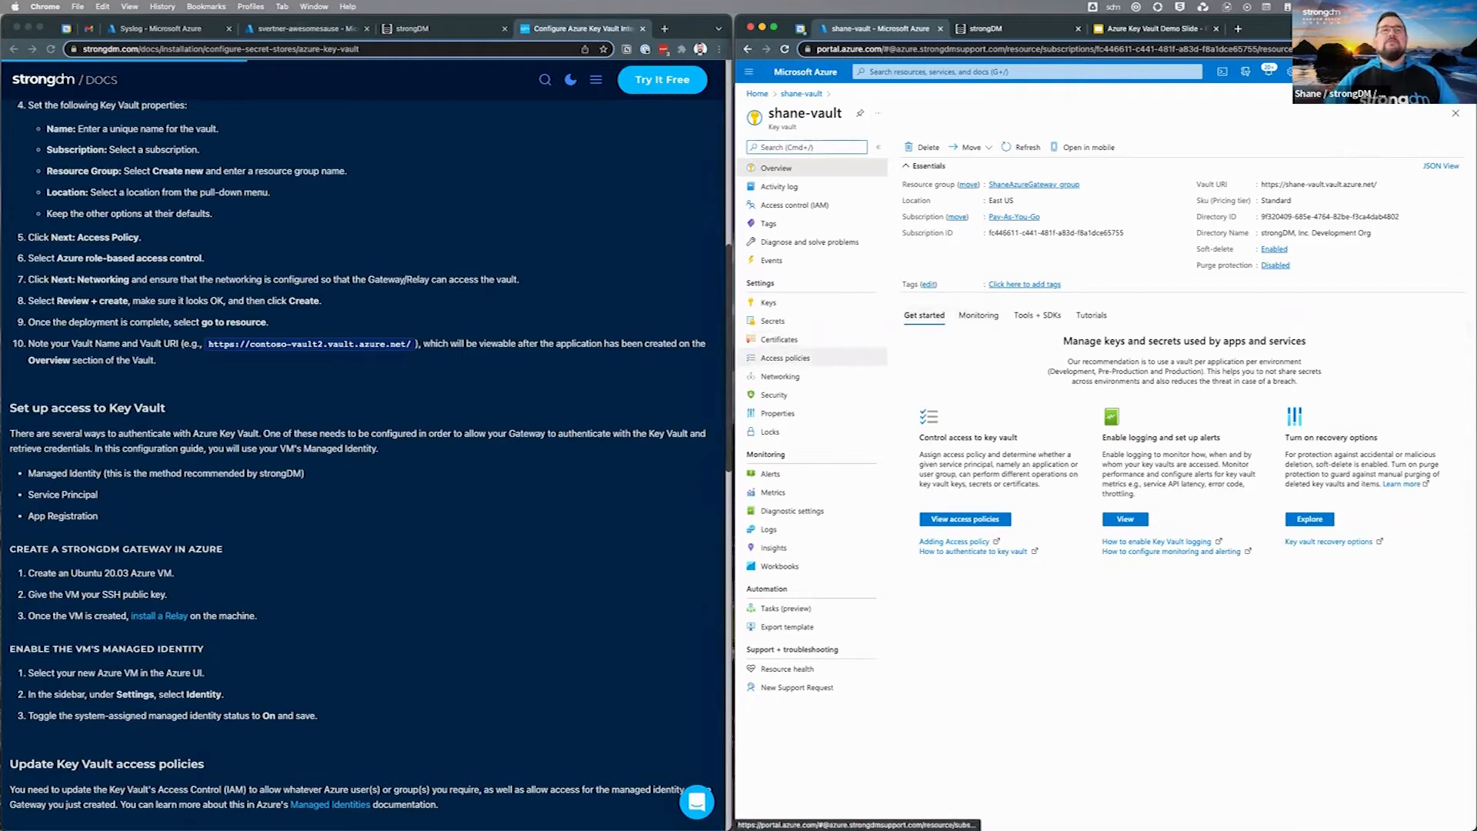
{"action": "scroll", "coordinate": [369, 458], "scroll_direction": "up", "scroll_amount": 3}
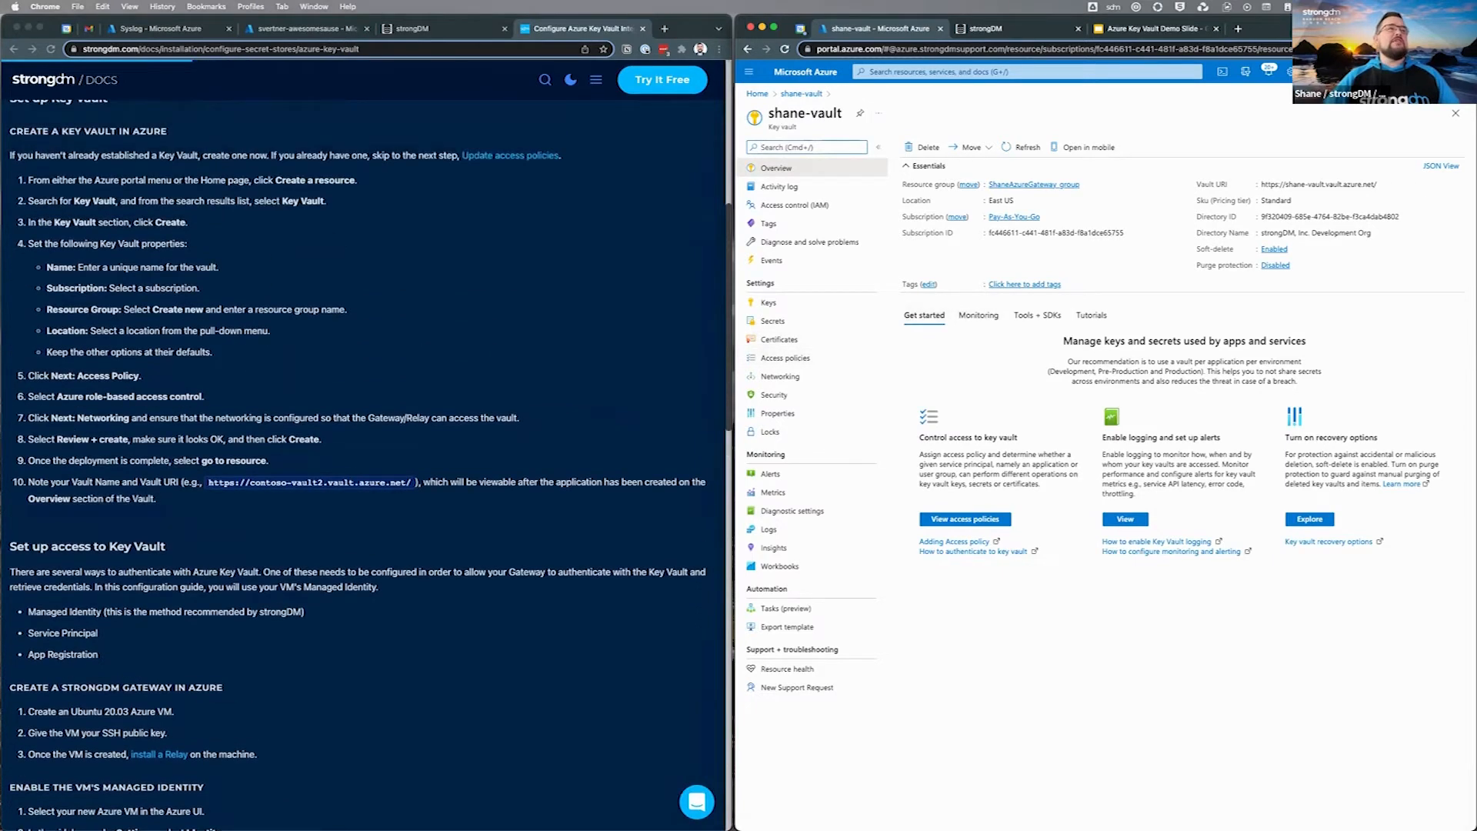
{"action": "left_click", "coordinate": [785, 358]}
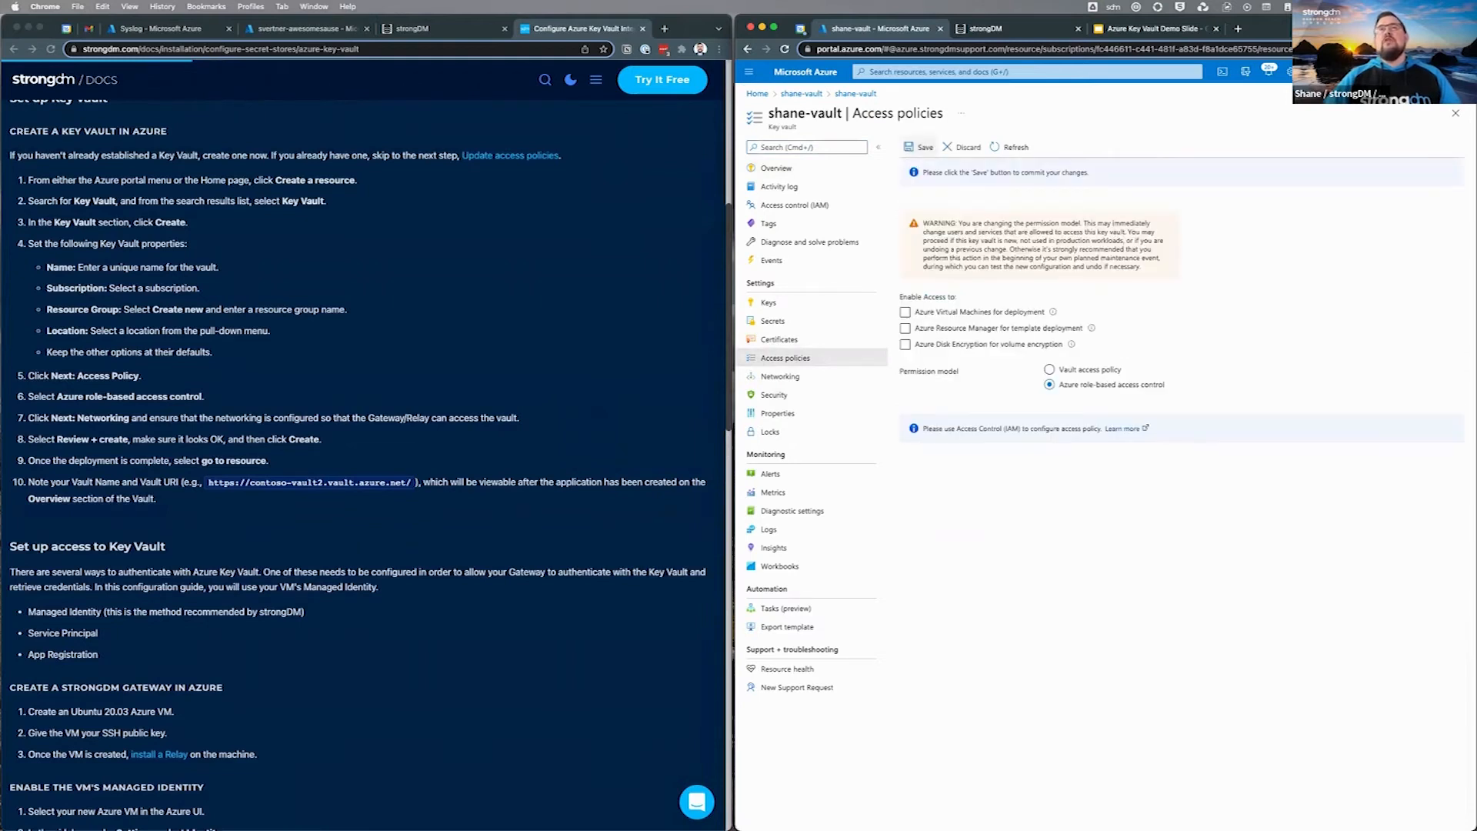
Step: Save Azure role-based access control as the permission model and open Access control (IAM)
{"action": "left_click", "coordinate": [921, 146]}
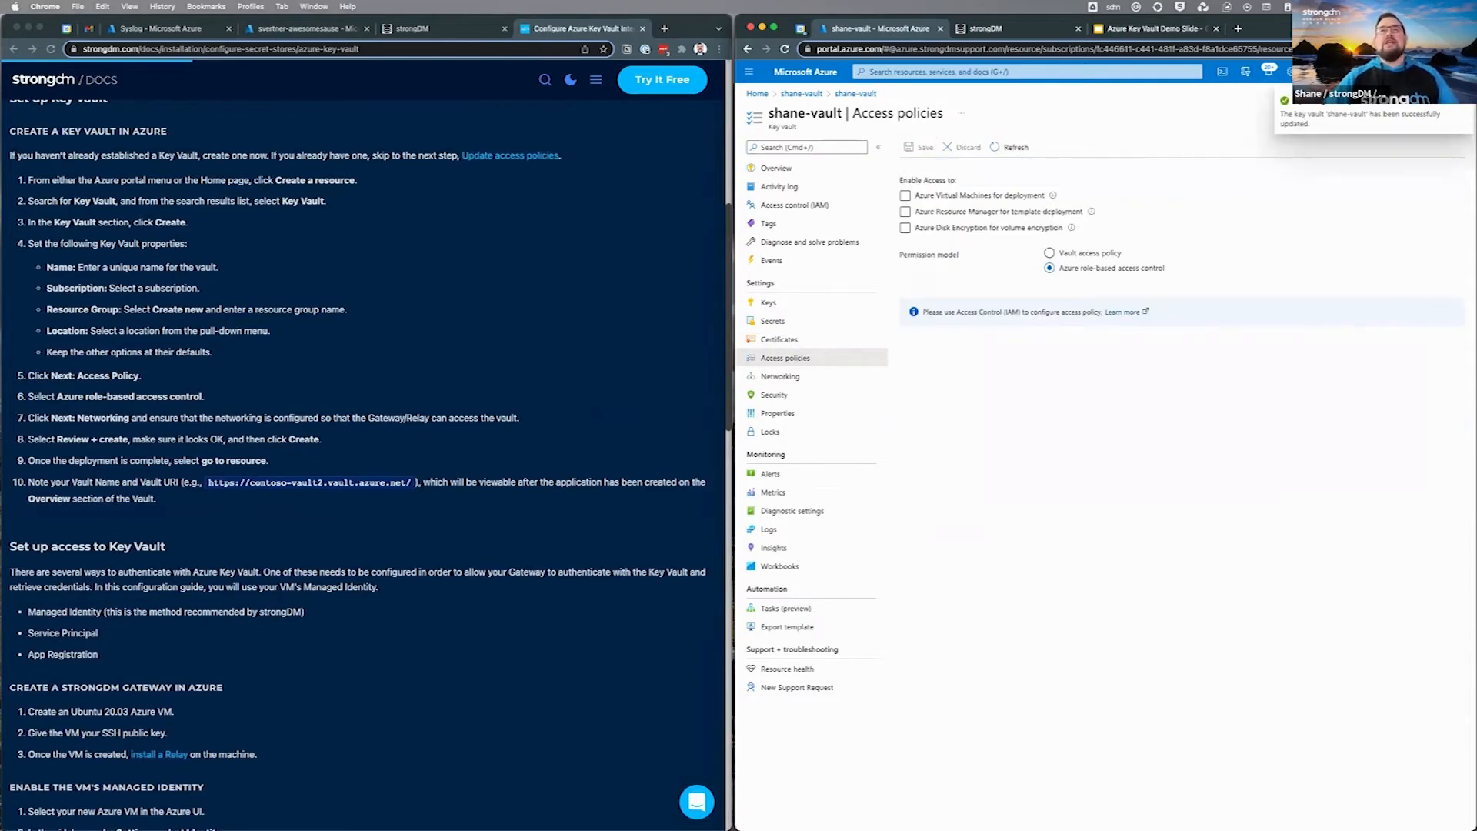
{"action": "left_click", "coordinate": [795, 205]}
{"action": "left_click", "coordinate": [919, 147]}
{"action": "left_click", "coordinate": [846, 205]}
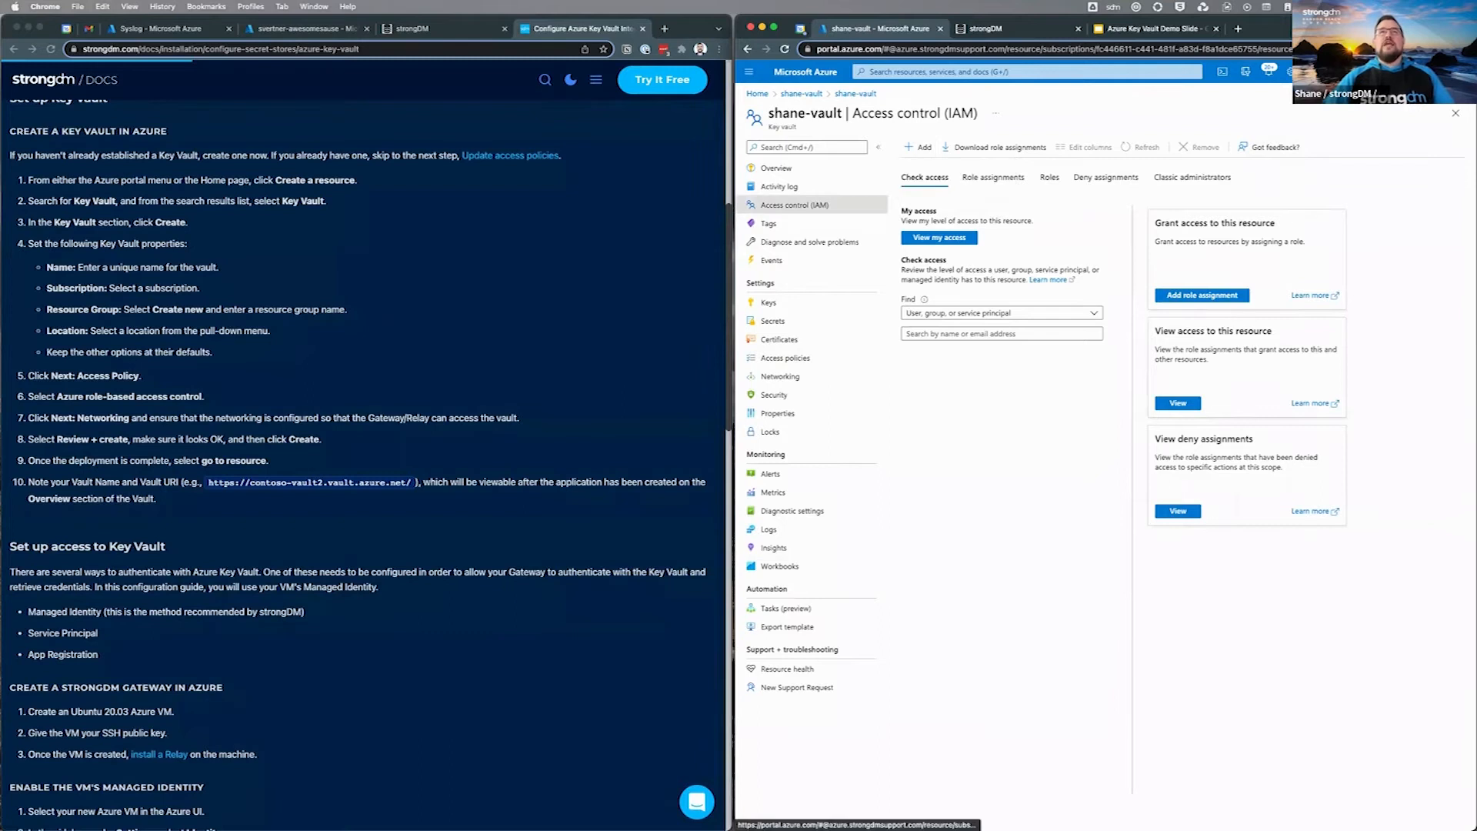
Step: Start a vault role assignment using the Key Vault Administrator role
{"action": "left_click", "coordinate": [919, 147]}
{"action": "left_click", "coordinate": [950, 167]}
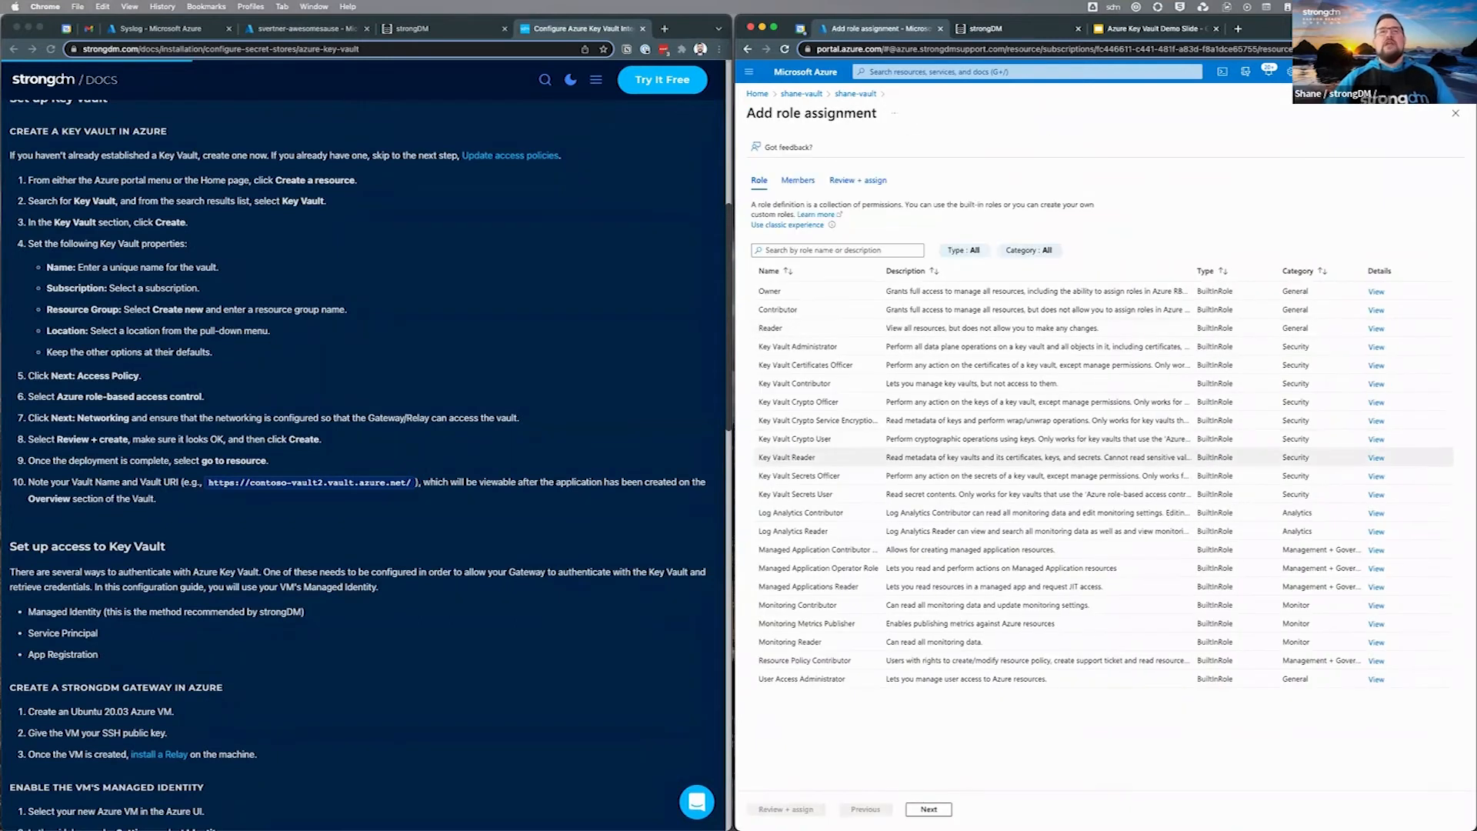
{"action": "left_click", "coordinate": [797, 347]}
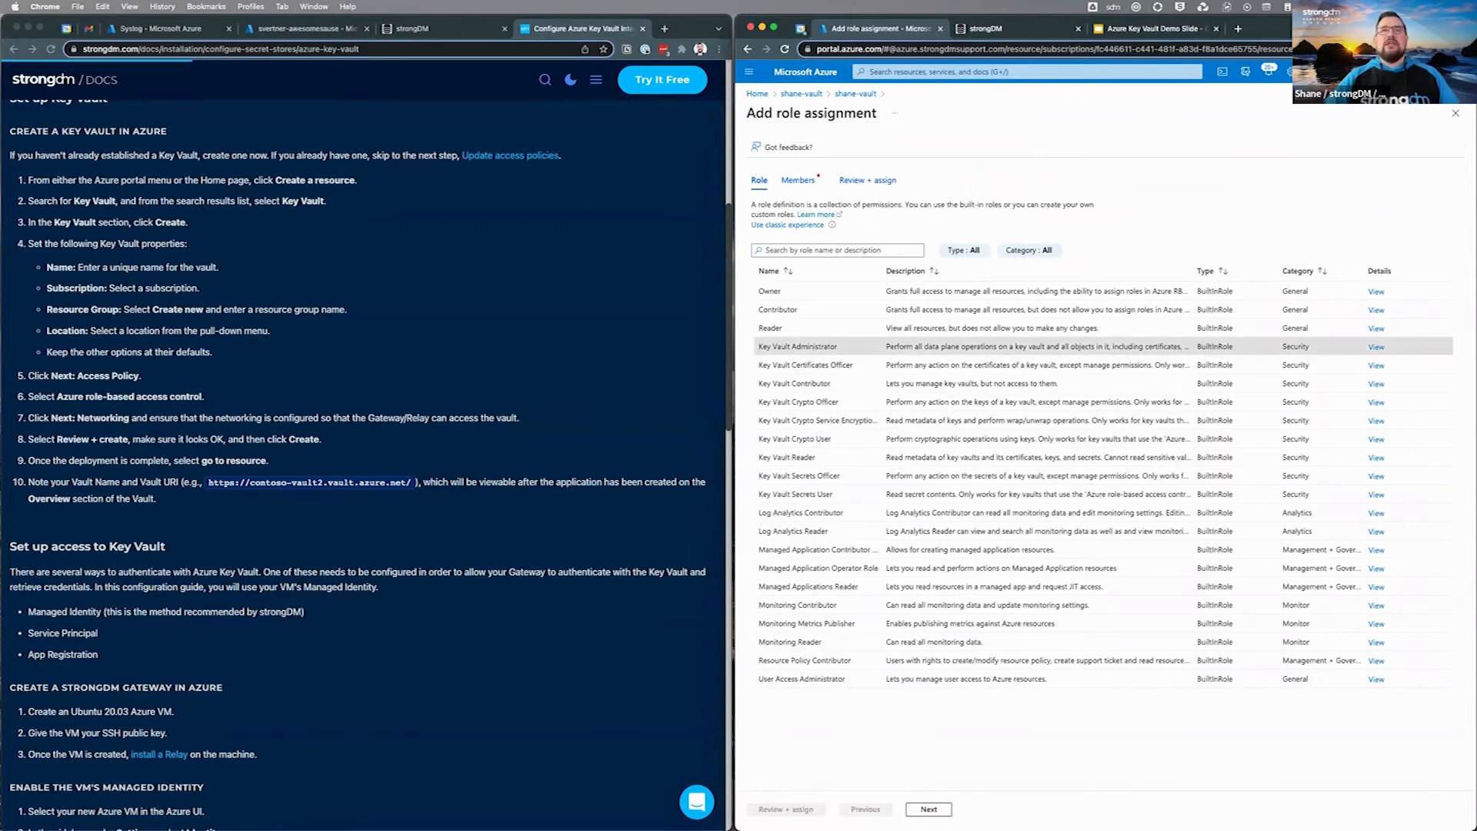
{"action": "left_click", "coordinate": [929, 809]}
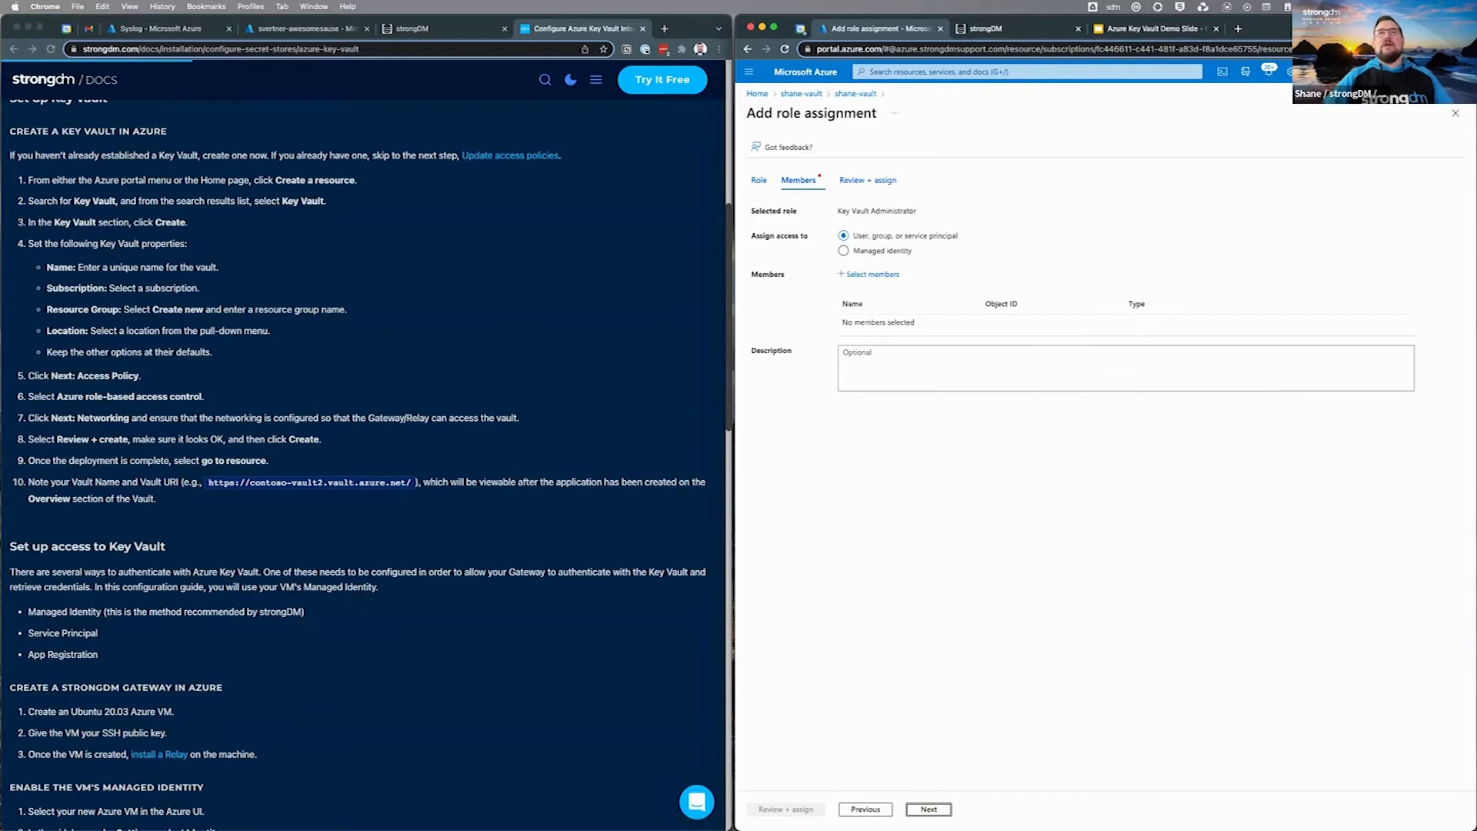
Step: Select the guest user as the member and complete the assignment
{"action": "left_click", "coordinate": [872, 274]}
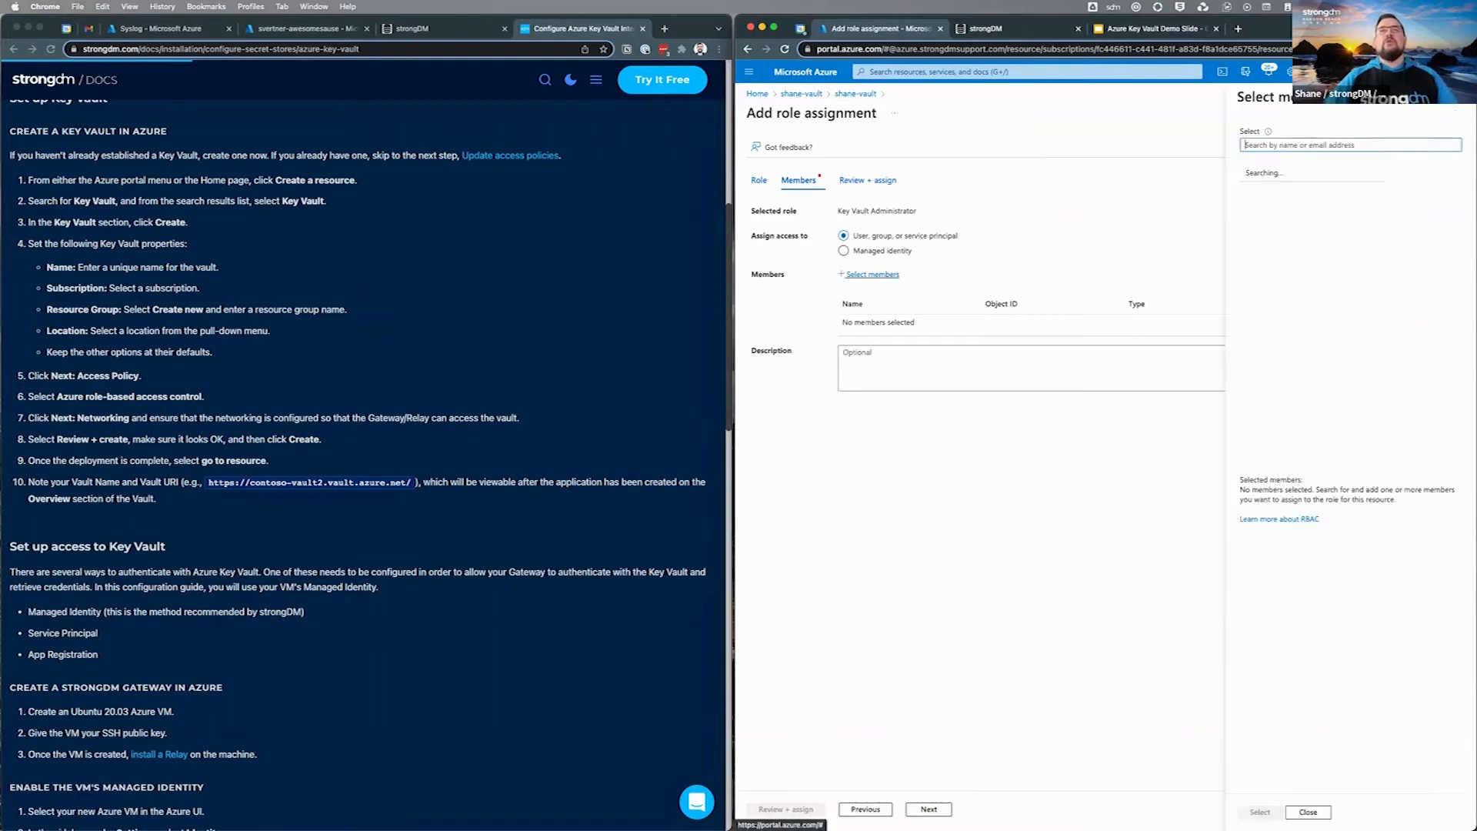
{"action": "type", "text": "shane"}
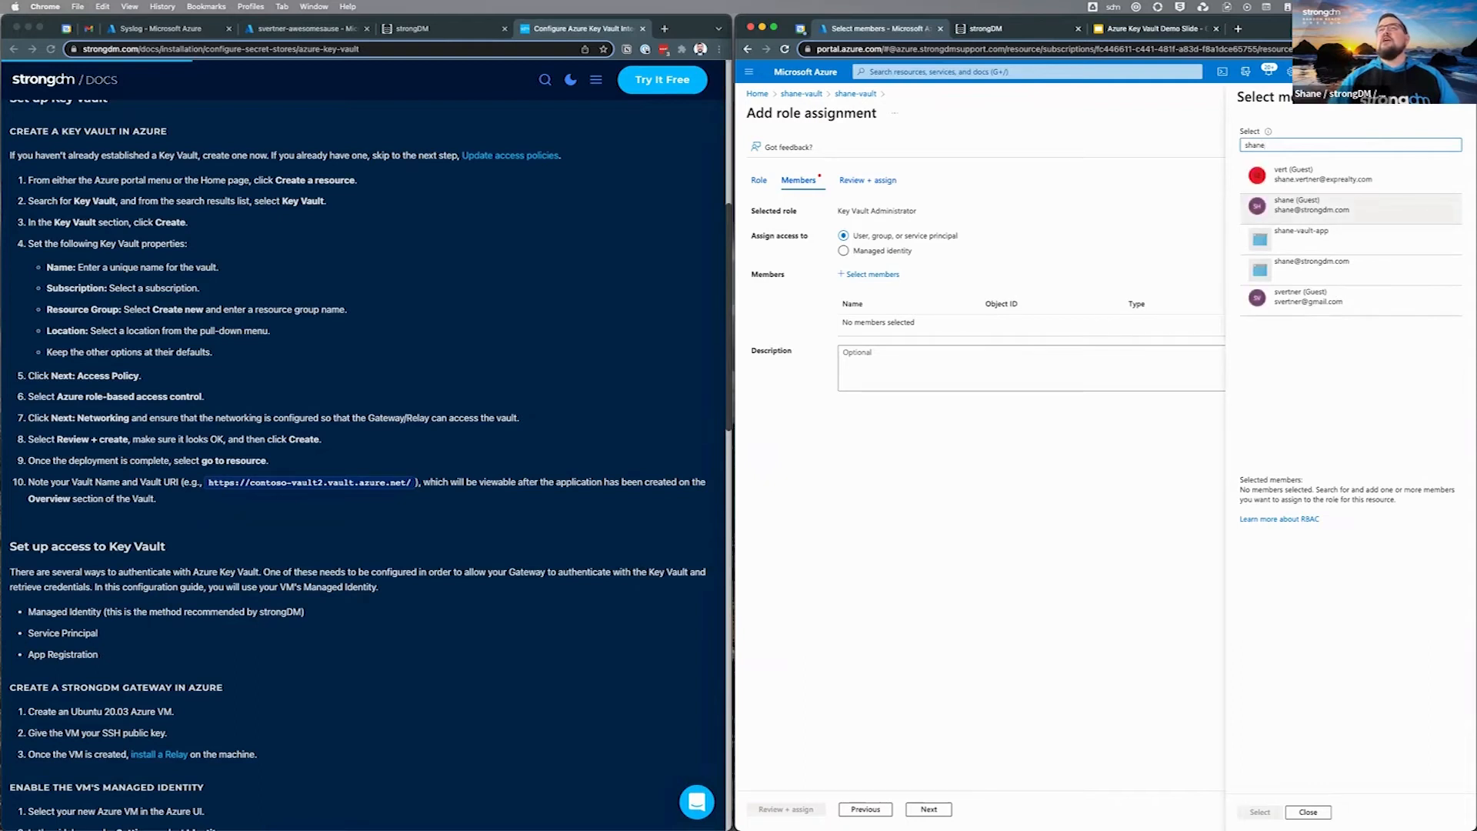
{"action": "left_click", "coordinate": [1308, 204]}
{"action": "left_click", "coordinate": [1259, 812]}
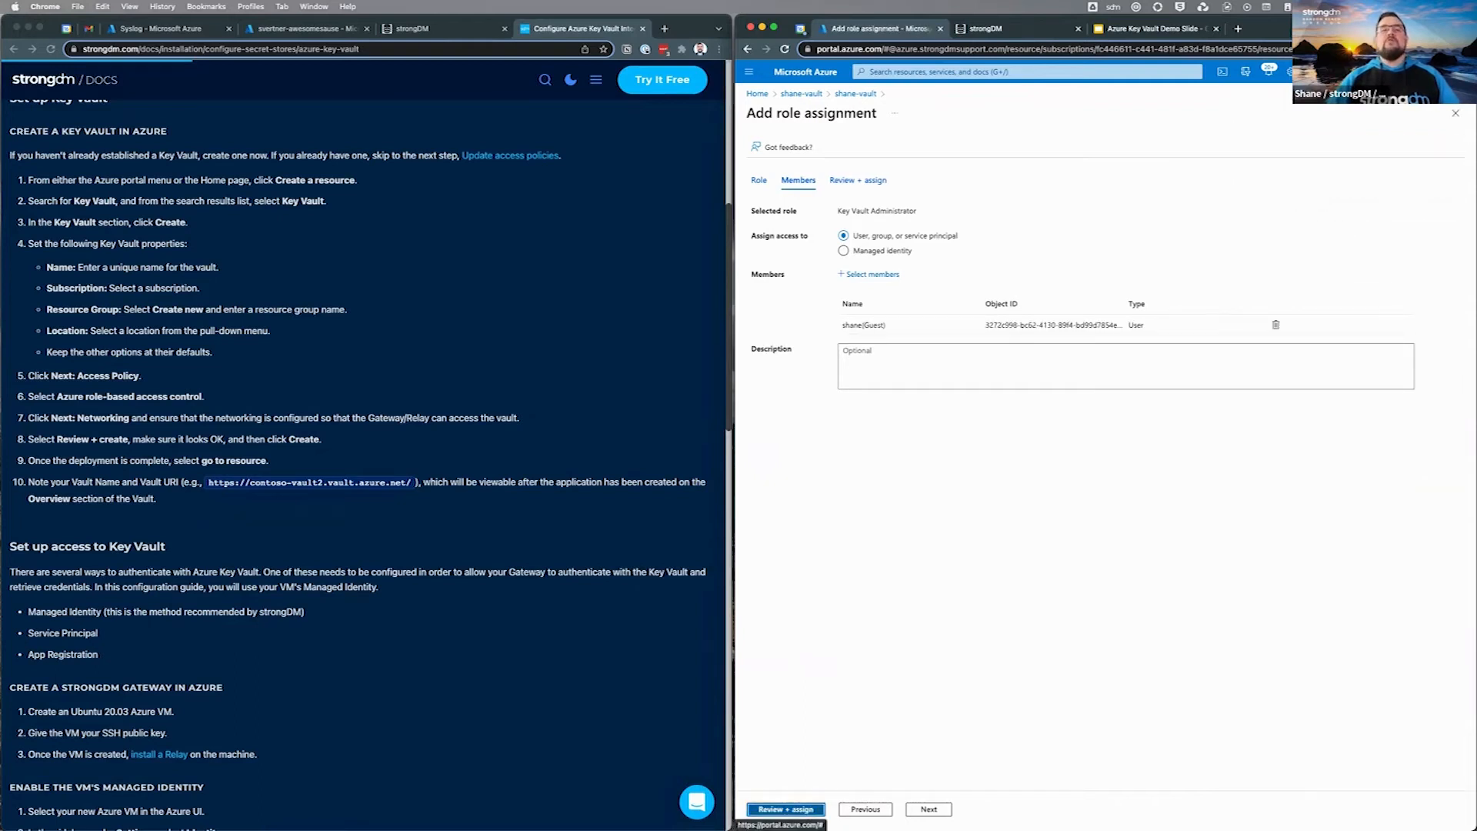
{"action": "left_click", "coordinate": [786, 808]}
{"action": "left_click", "coordinate": [786, 808]}
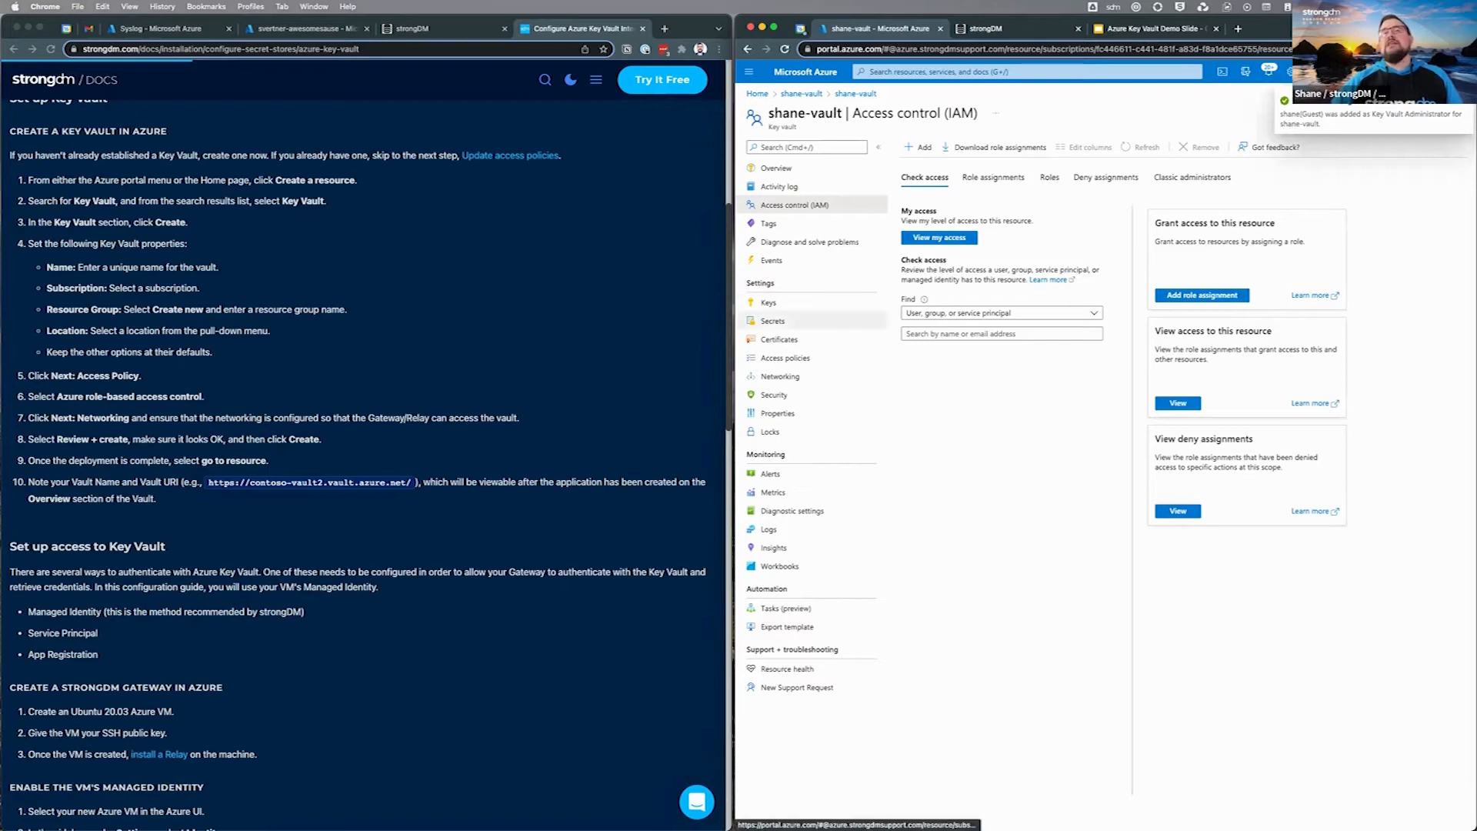
{"action": "left_click", "coordinate": [999, 147]}
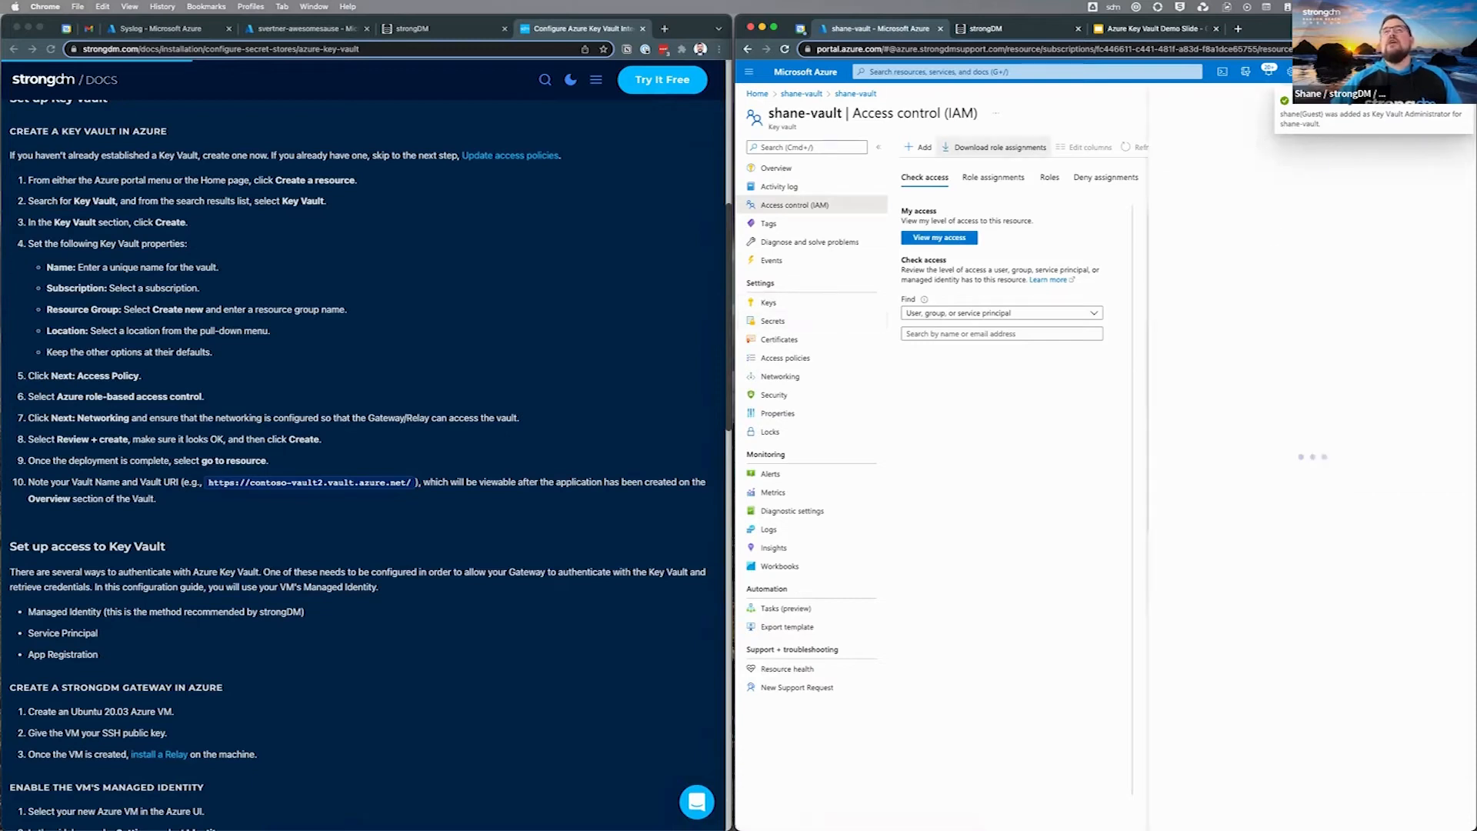
Step: Start a vault role assignment using the Key Vault Secrets User role
{"action": "left_click", "coordinate": [921, 147]}
{"action": "left_click", "coordinate": [938, 168]}
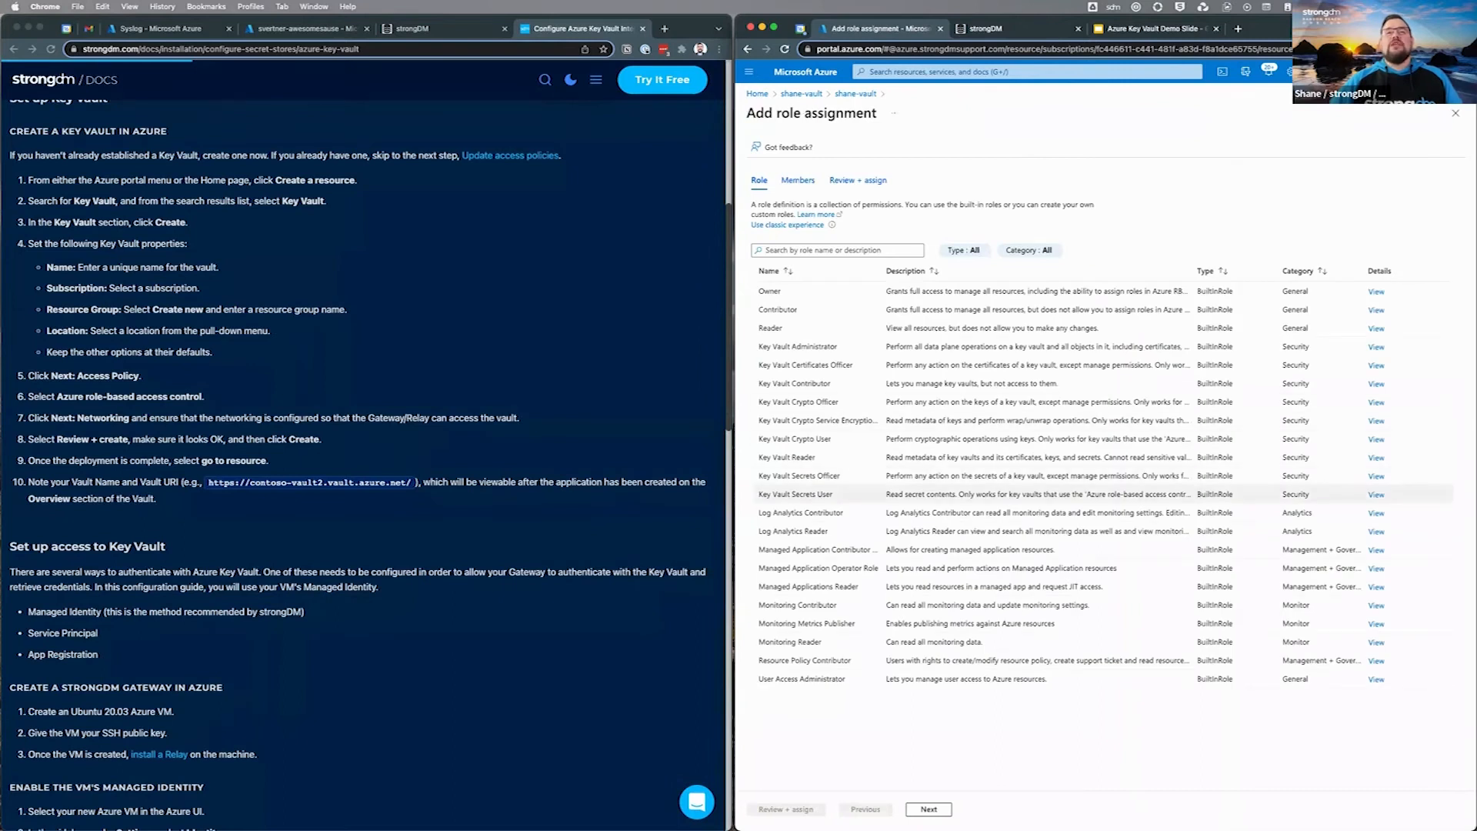
{"action": "left_click", "coordinate": [796, 495]}
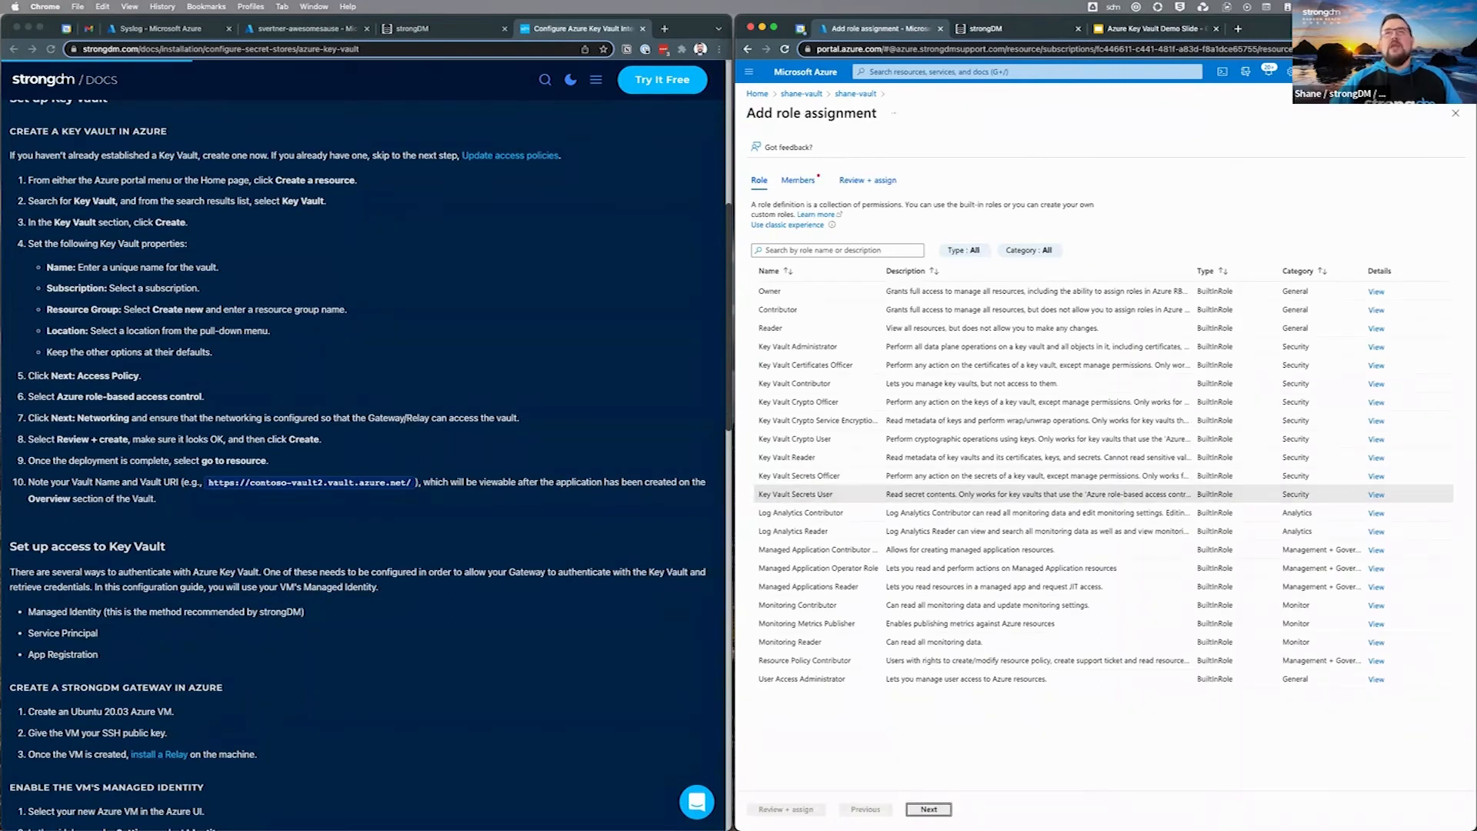
{"action": "left_click", "coordinate": [929, 809]}
Step: Assign the role to the gateway virtual machine's managed identity
{"action": "left_click", "coordinate": [844, 250]}
{"action": "left_click", "coordinate": [873, 274]}
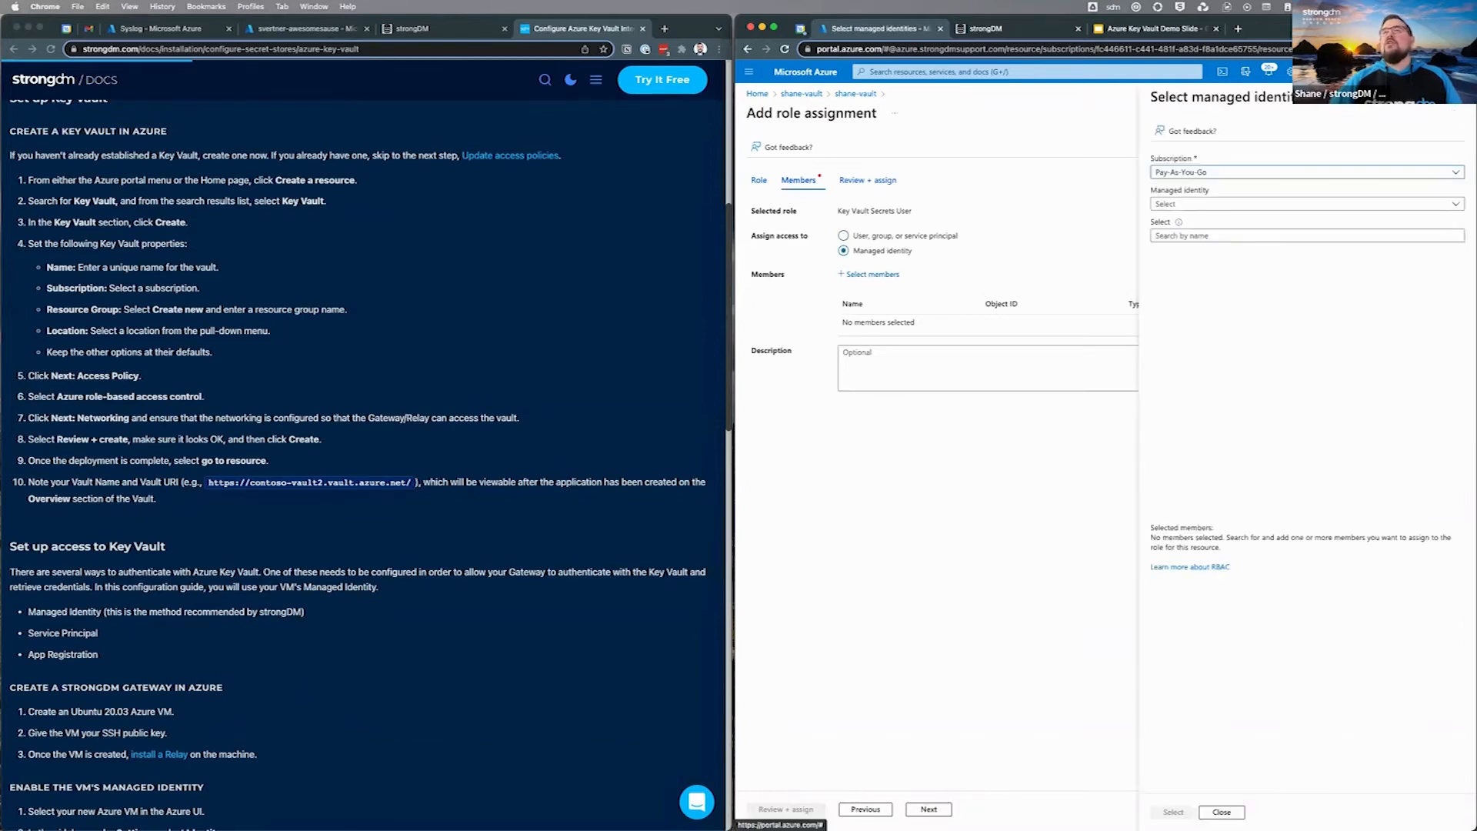
{"action": "left_click", "coordinate": [1307, 204]}
{"action": "left_click", "coordinate": [1190, 294]}
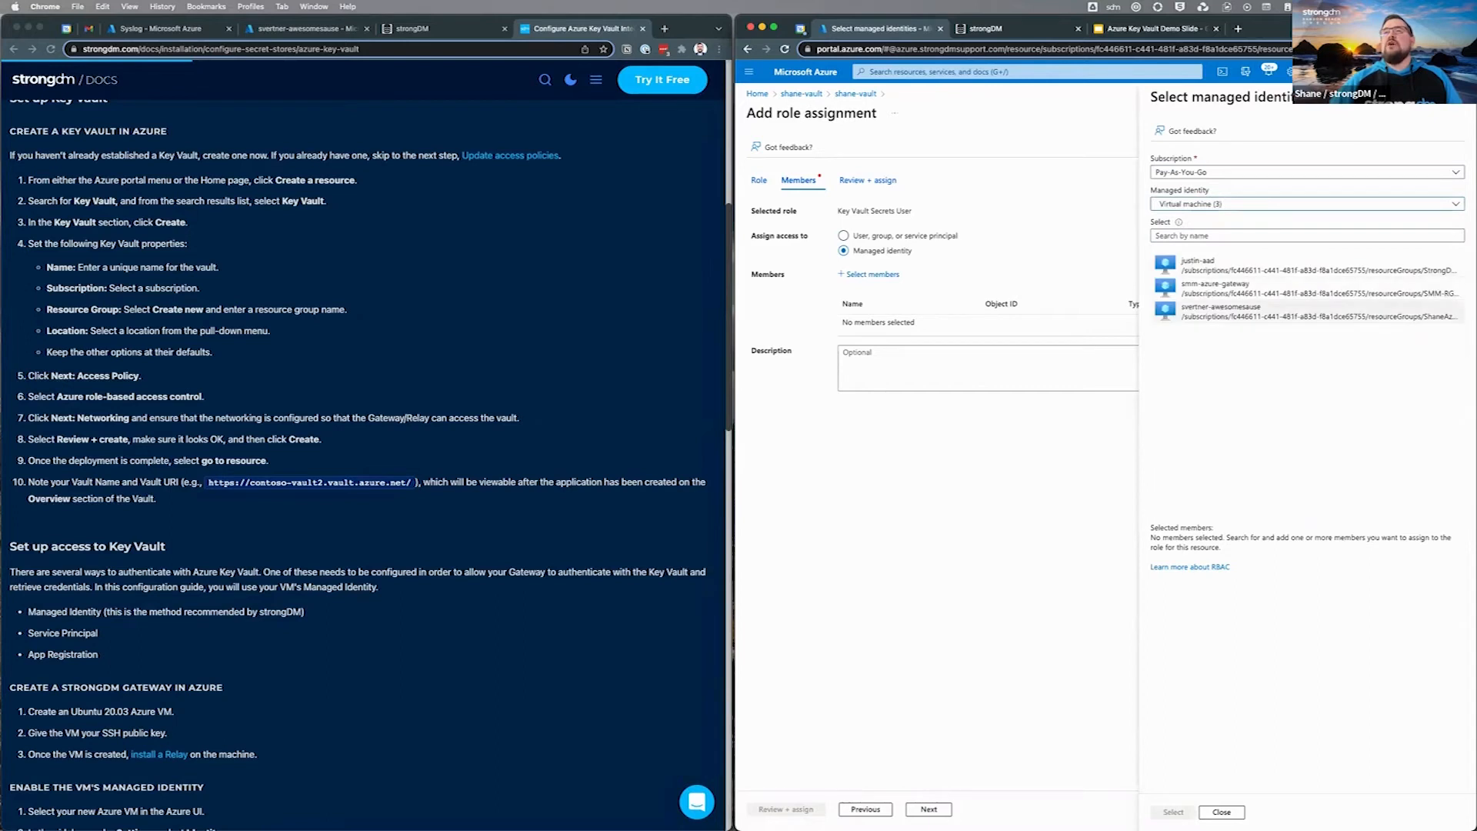
{"action": "left_click", "coordinate": [1231, 306]}
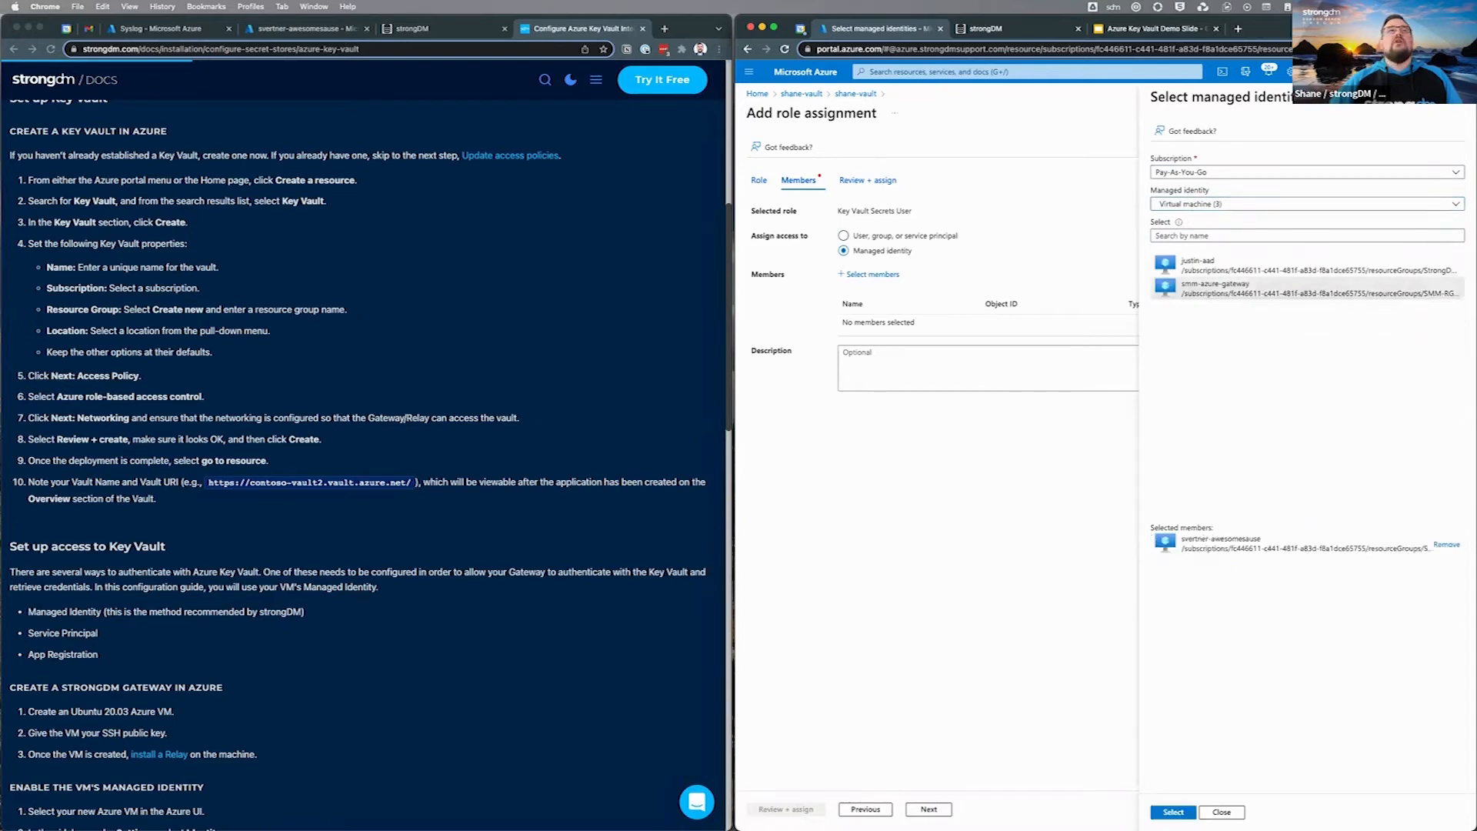
{"action": "left_click", "coordinate": [306, 29]}
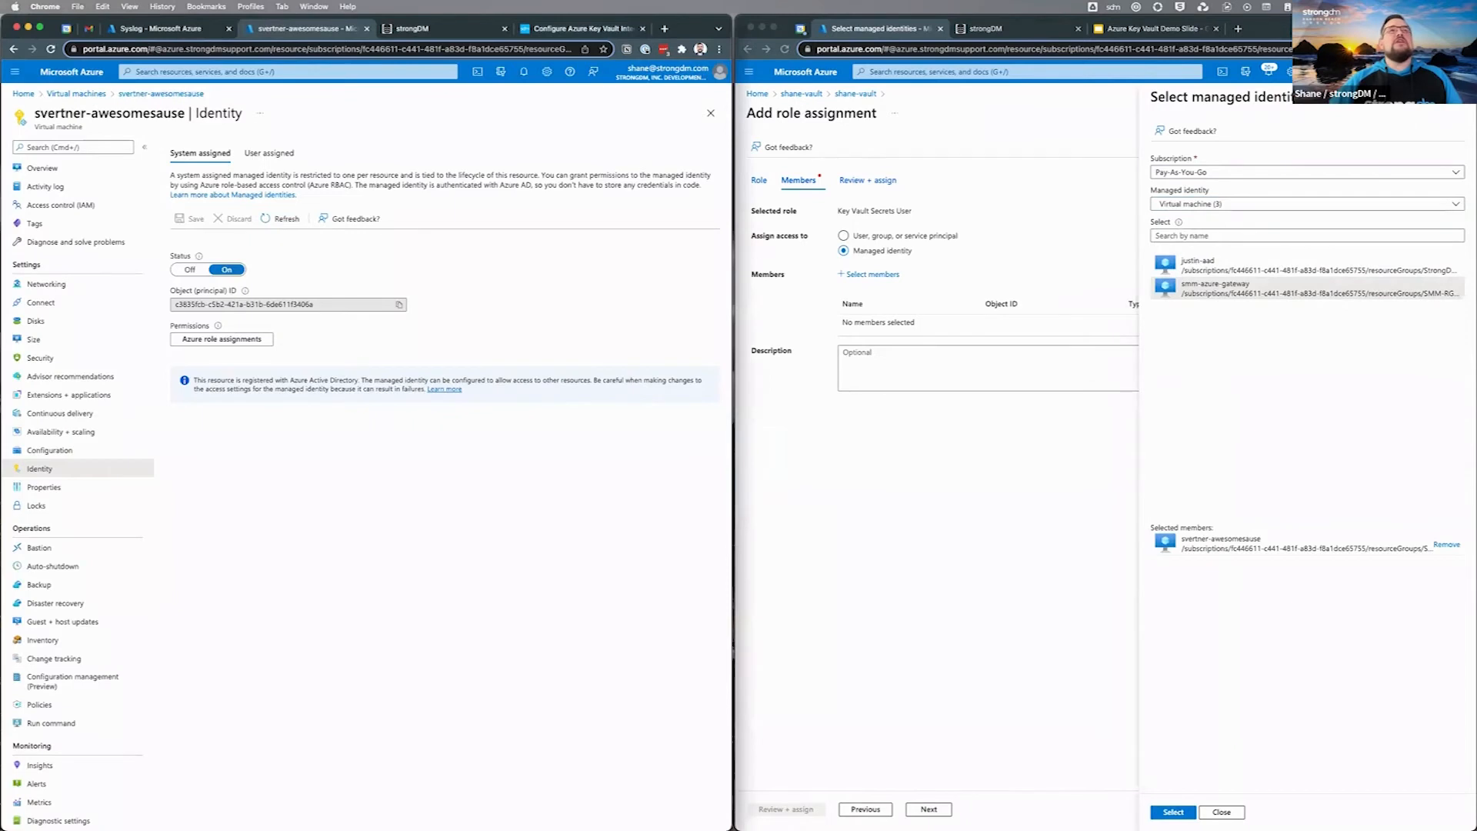
{"action": "left_click", "coordinate": [583, 28]}
{"action": "left_click", "coordinate": [1262, 431]}
{"action": "left_click", "coordinate": [1173, 812]}
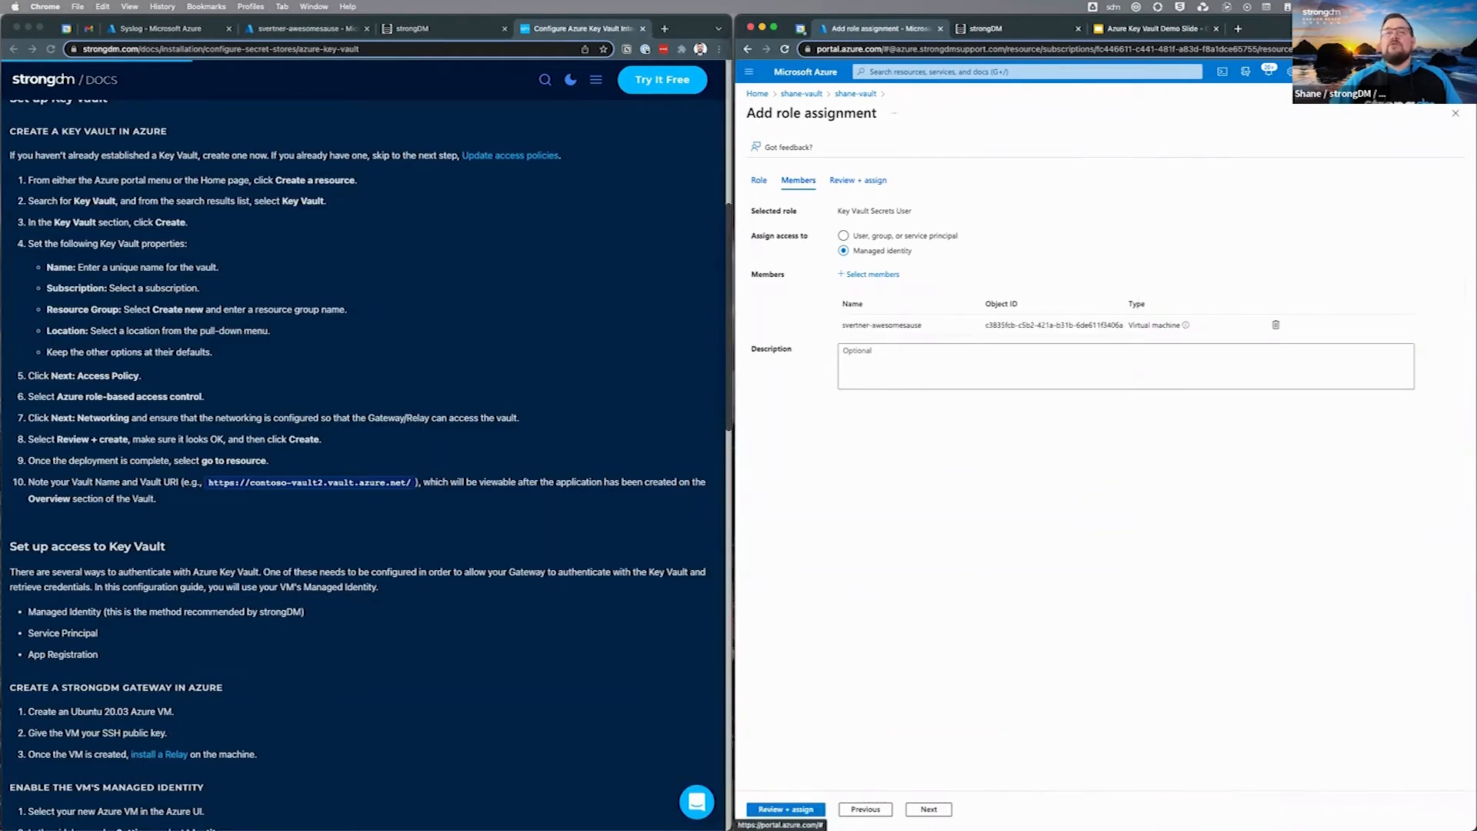
{"action": "left_click", "coordinate": [785, 810]}
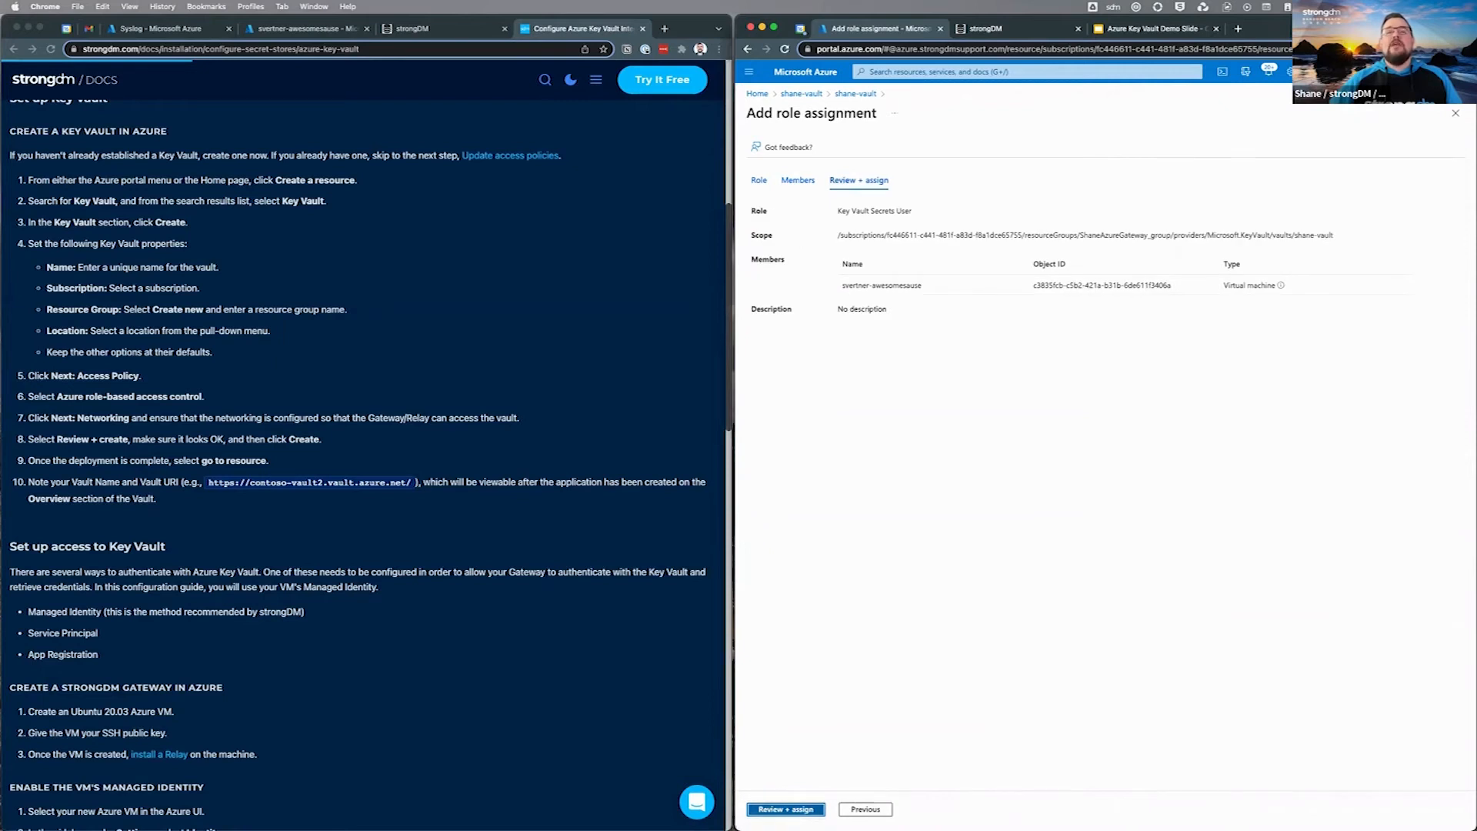
{"action": "left_click", "coordinate": [785, 810]}
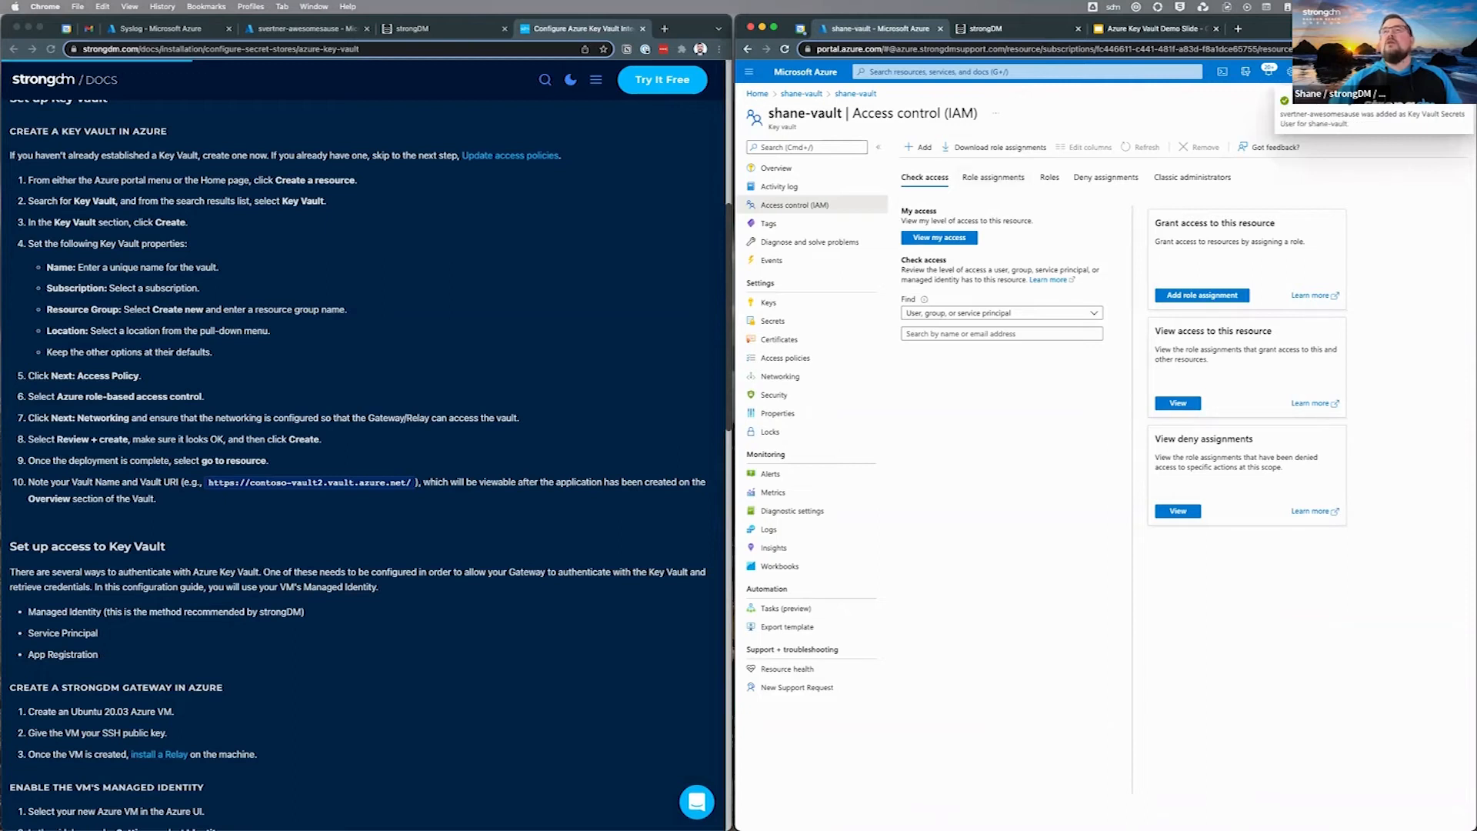
Step: Review the vault's role assignments and open its empty Secrets page
{"action": "left_click", "coordinate": [993, 177]}
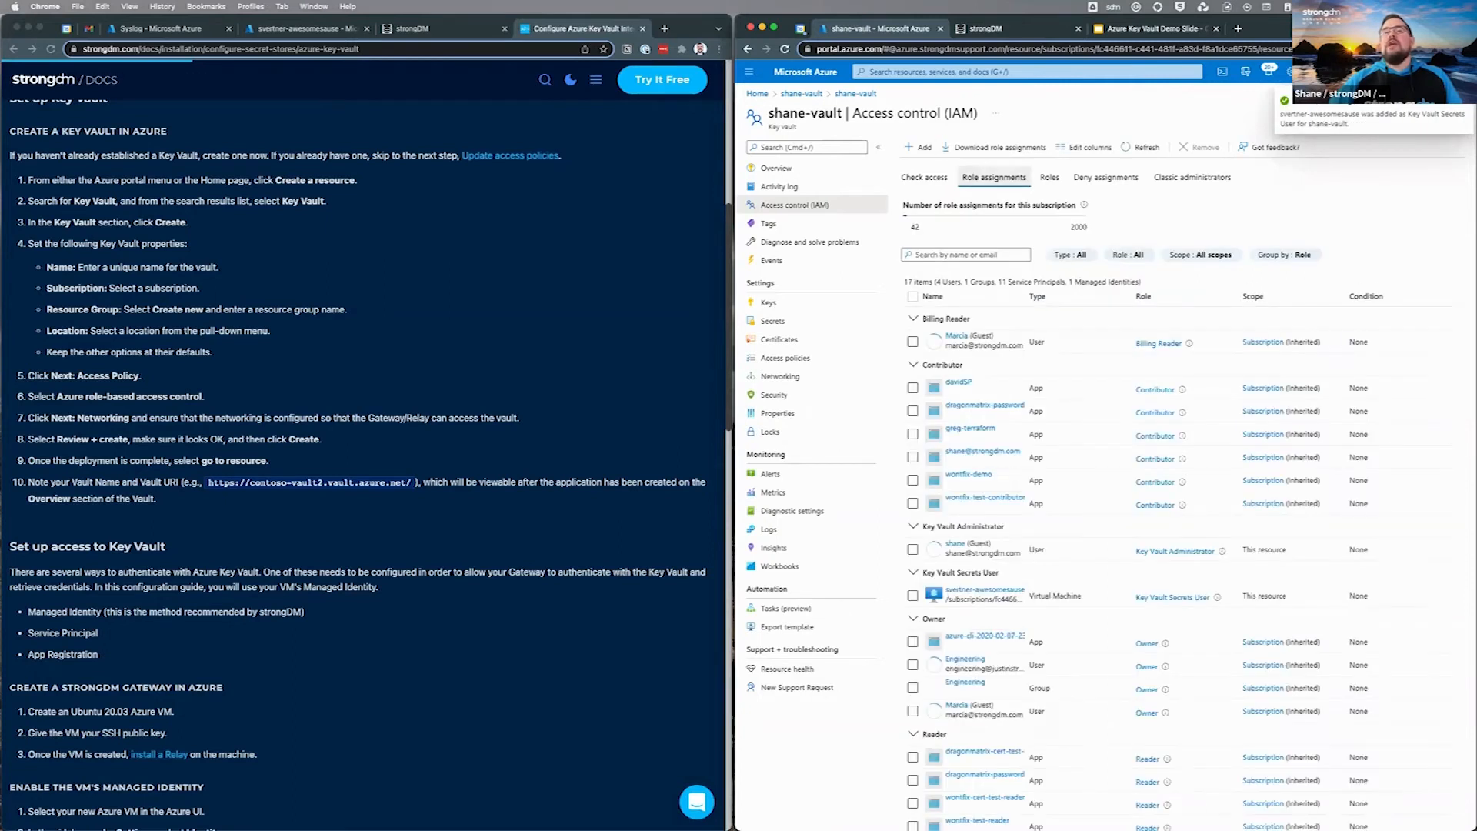
{"action": "scroll", "coordinate": [1184, 507], "scroll_direction": "down", "scroll_amount": 1}
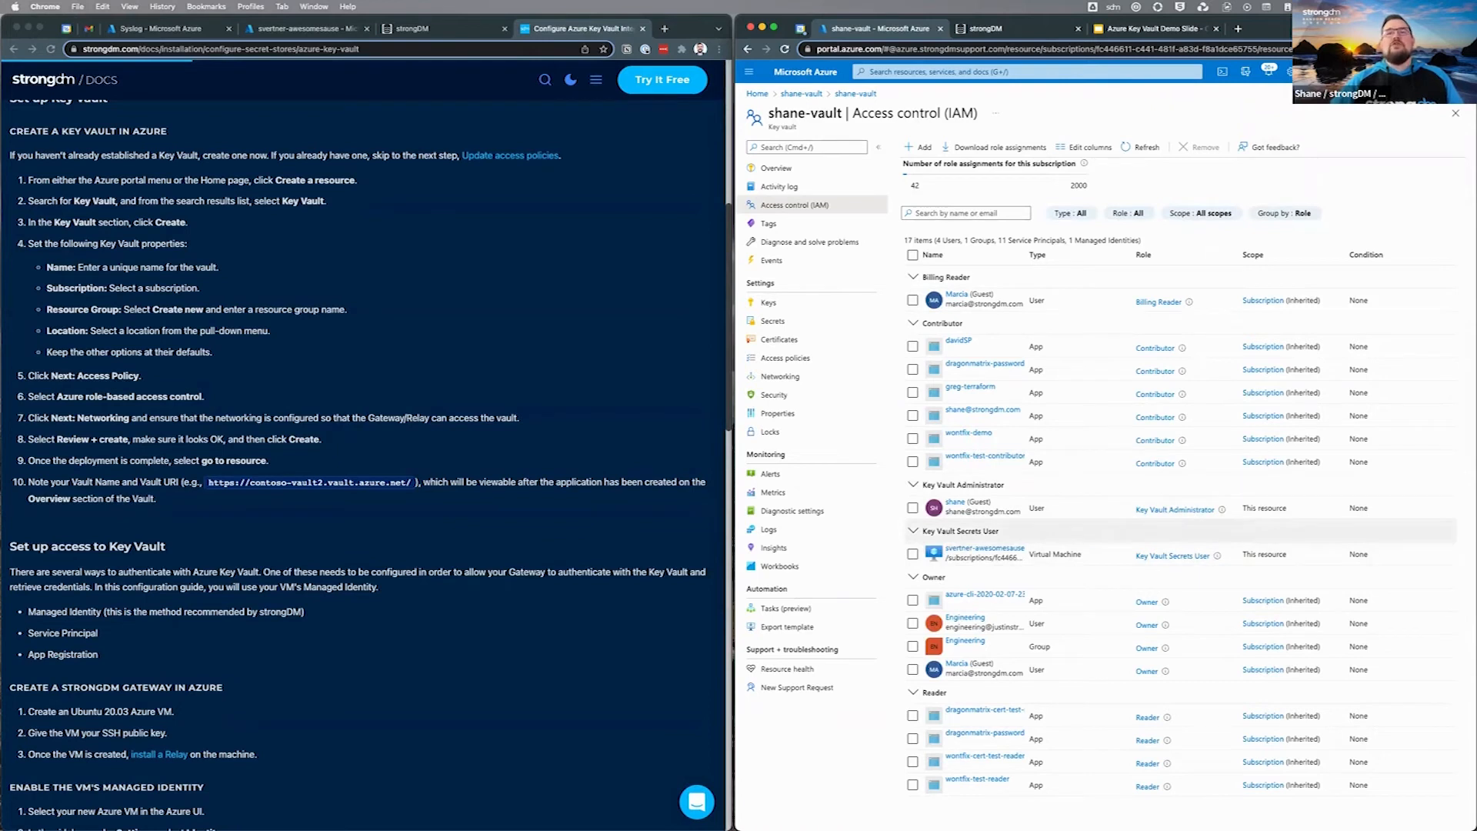
{"action": "left_click", "coordinate": [772, 320]}
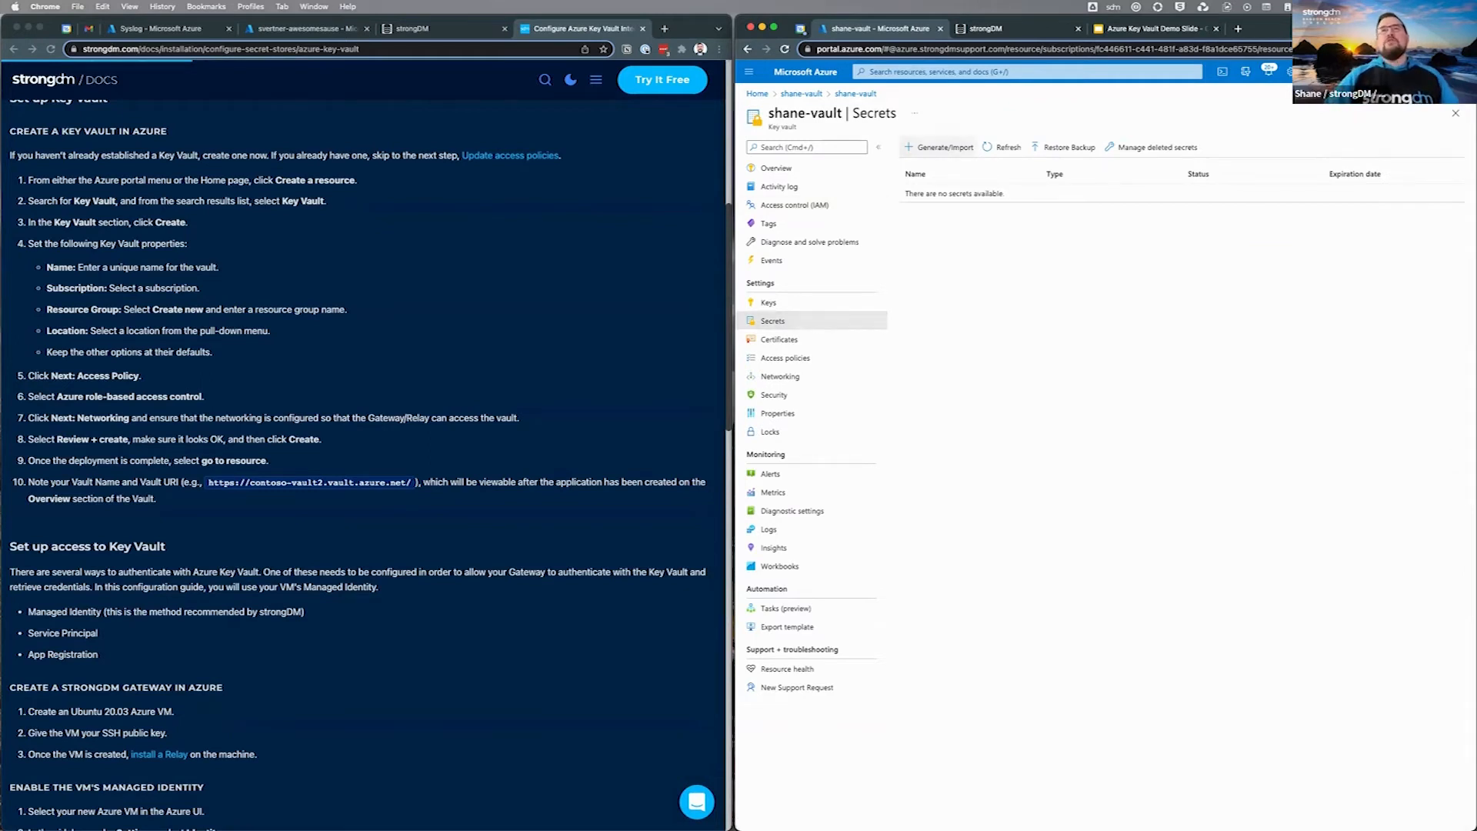
Step: Create the mongo-dev-username secret with its value
{"action": "left_click", "coordinate": [940, 147]}
{"action": "left_click", "coordinate": [962, 186]}
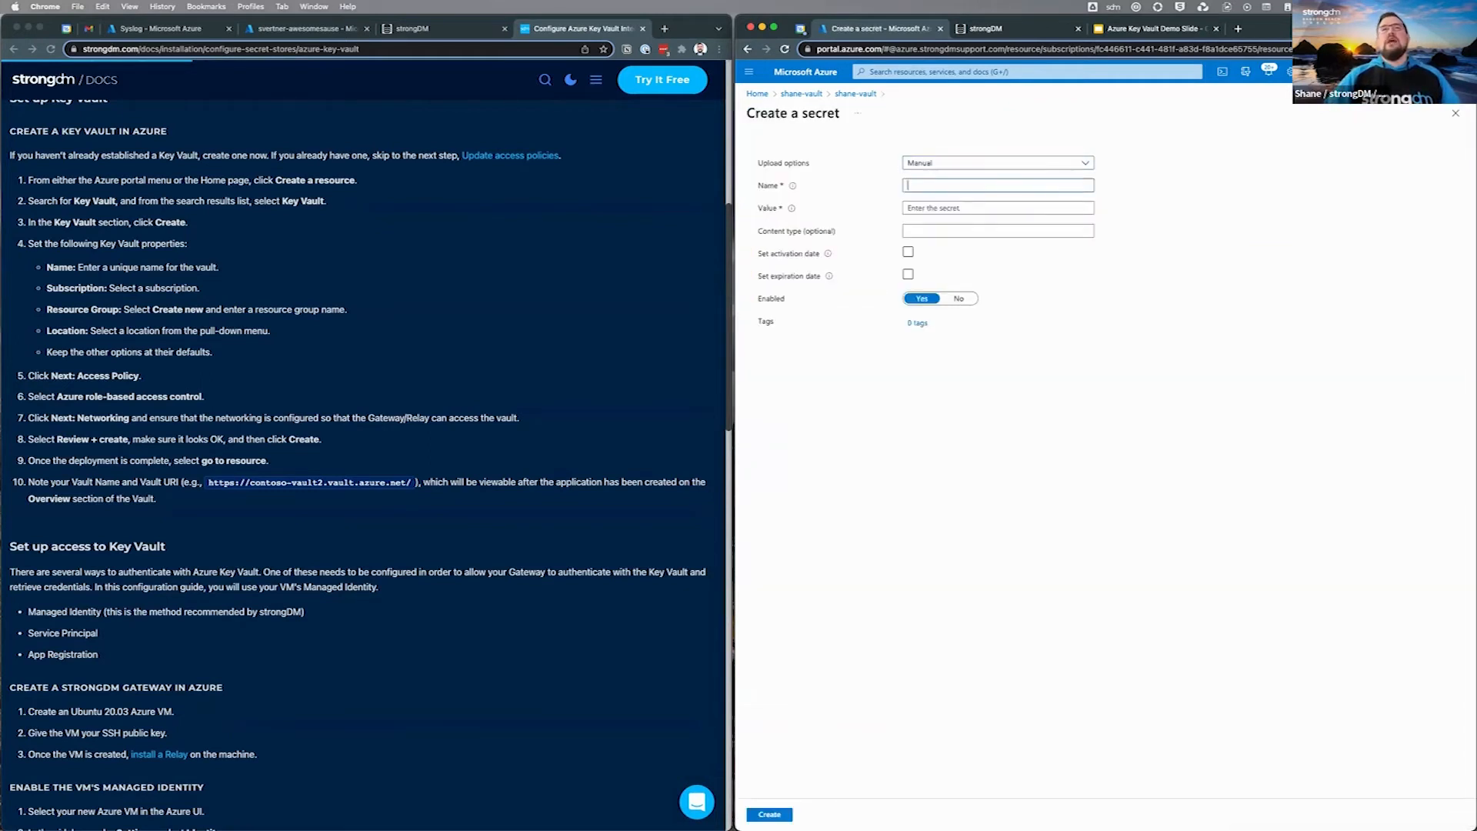
{"action": "type", "text": "mon"}
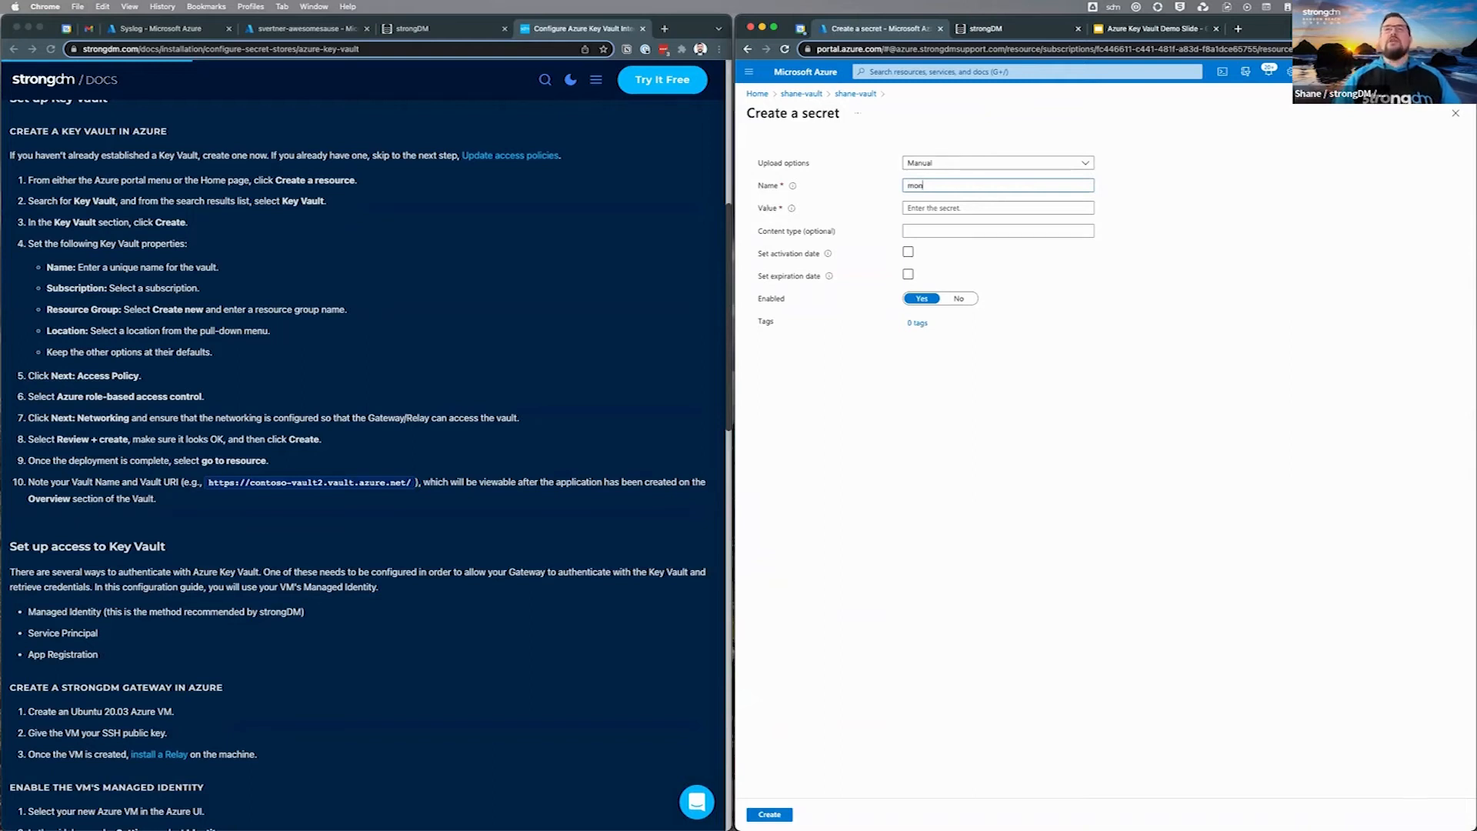
{"action": "type", "text": "dob-d"}
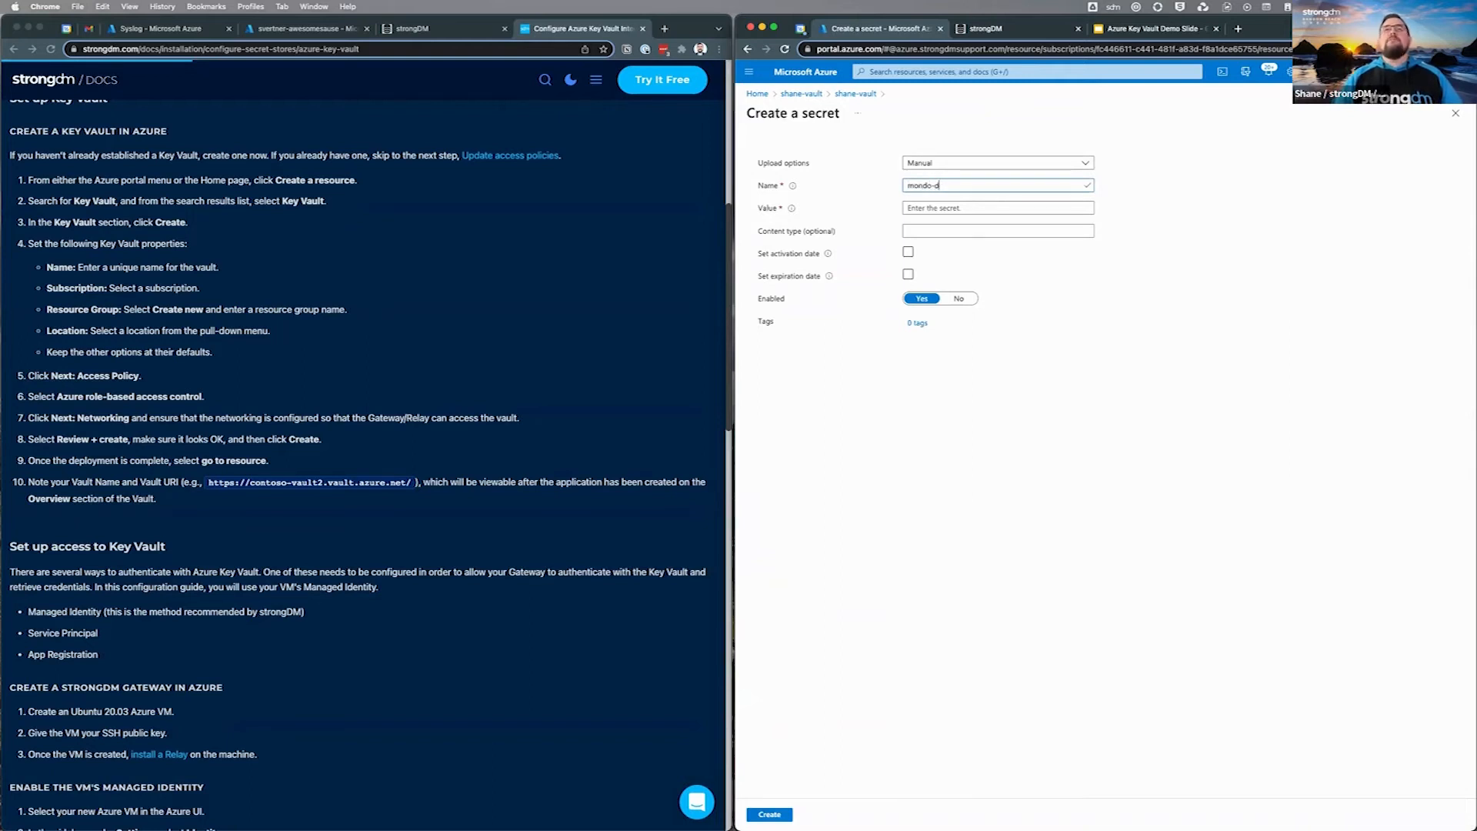
{"action": "type", "text": "bv-username"}
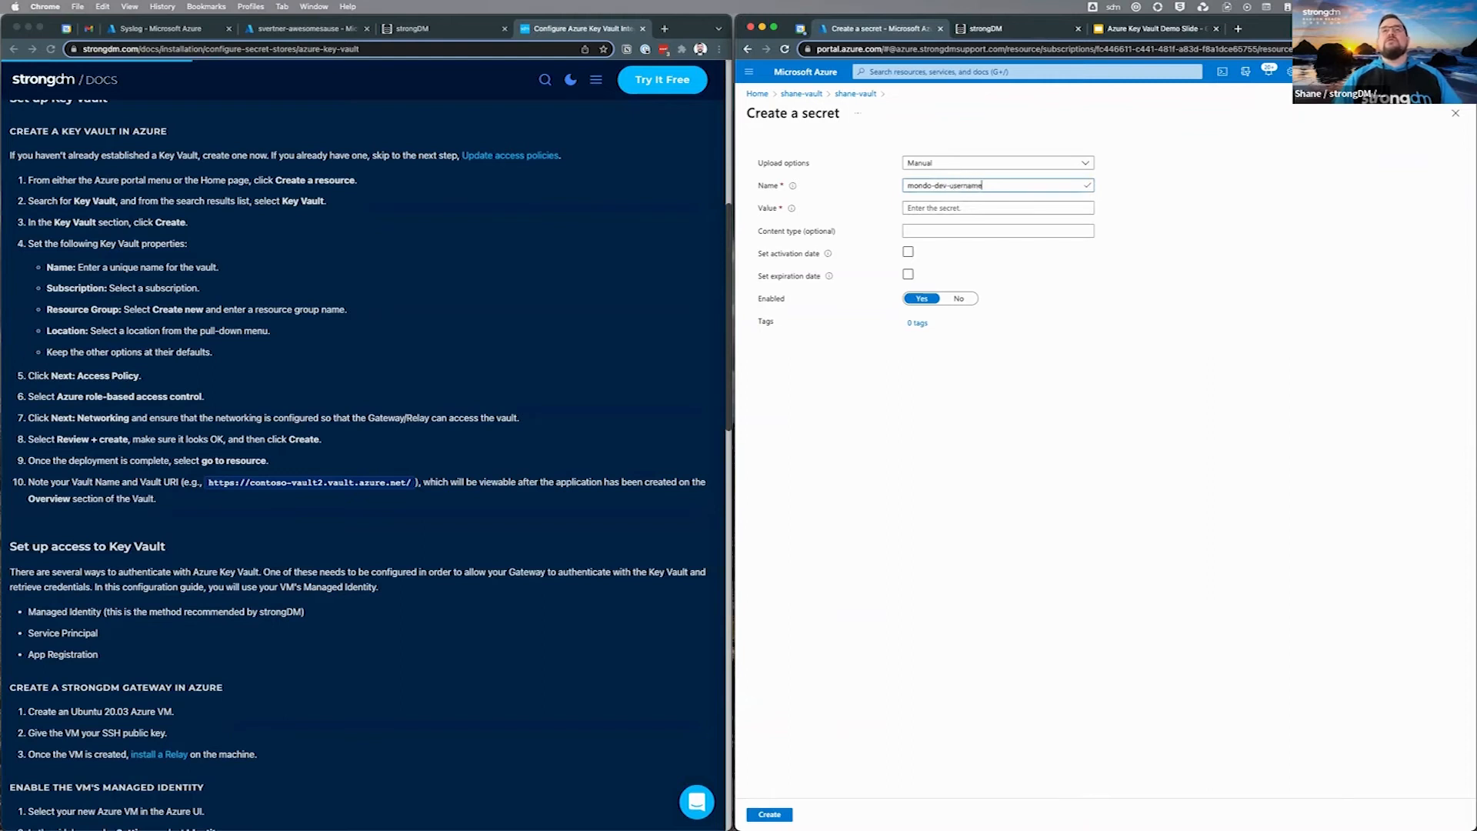
{"action": "key", "text": "Tab"}
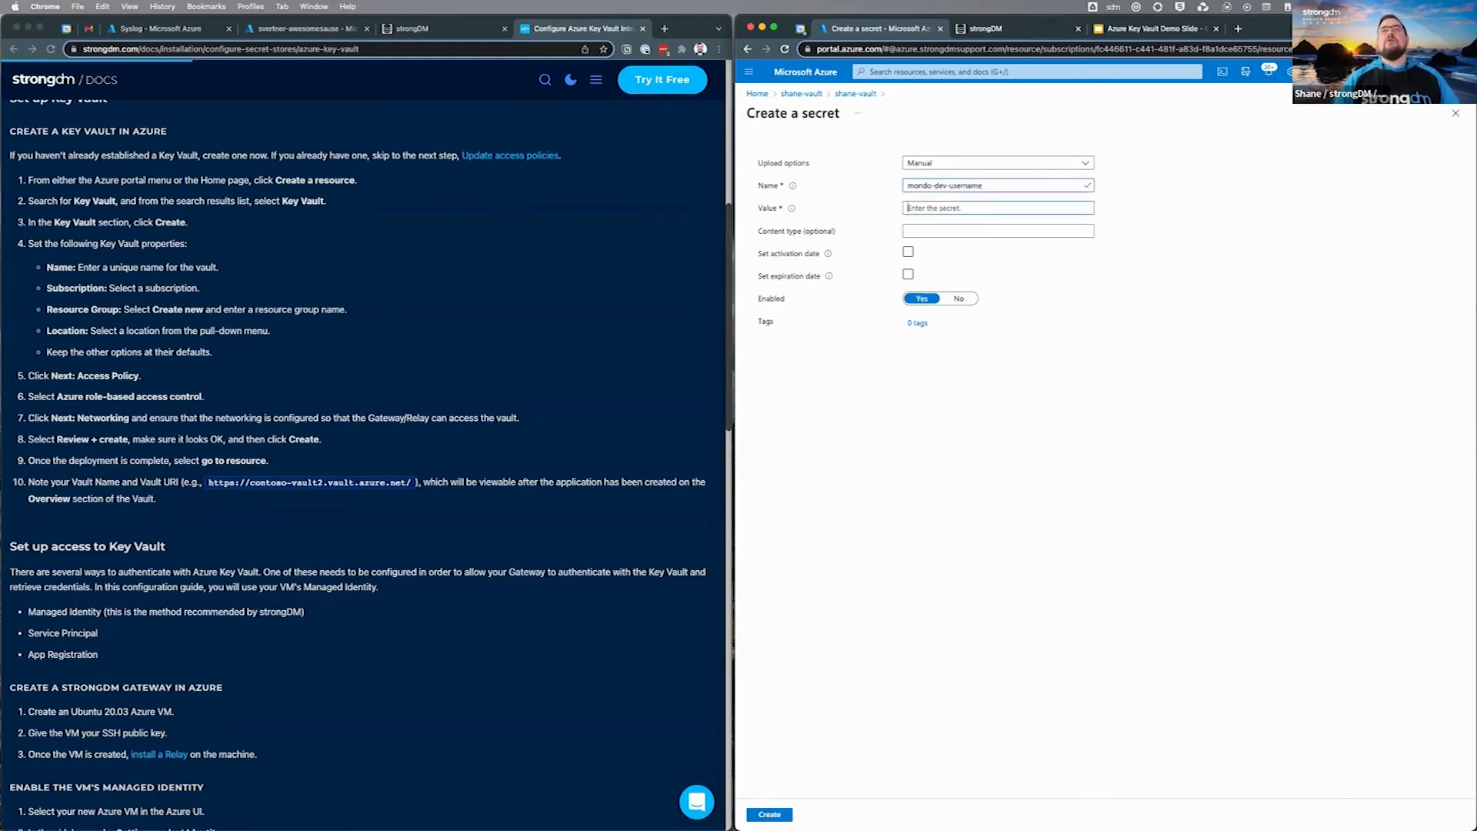
{"action": "type", "text": "•••"}
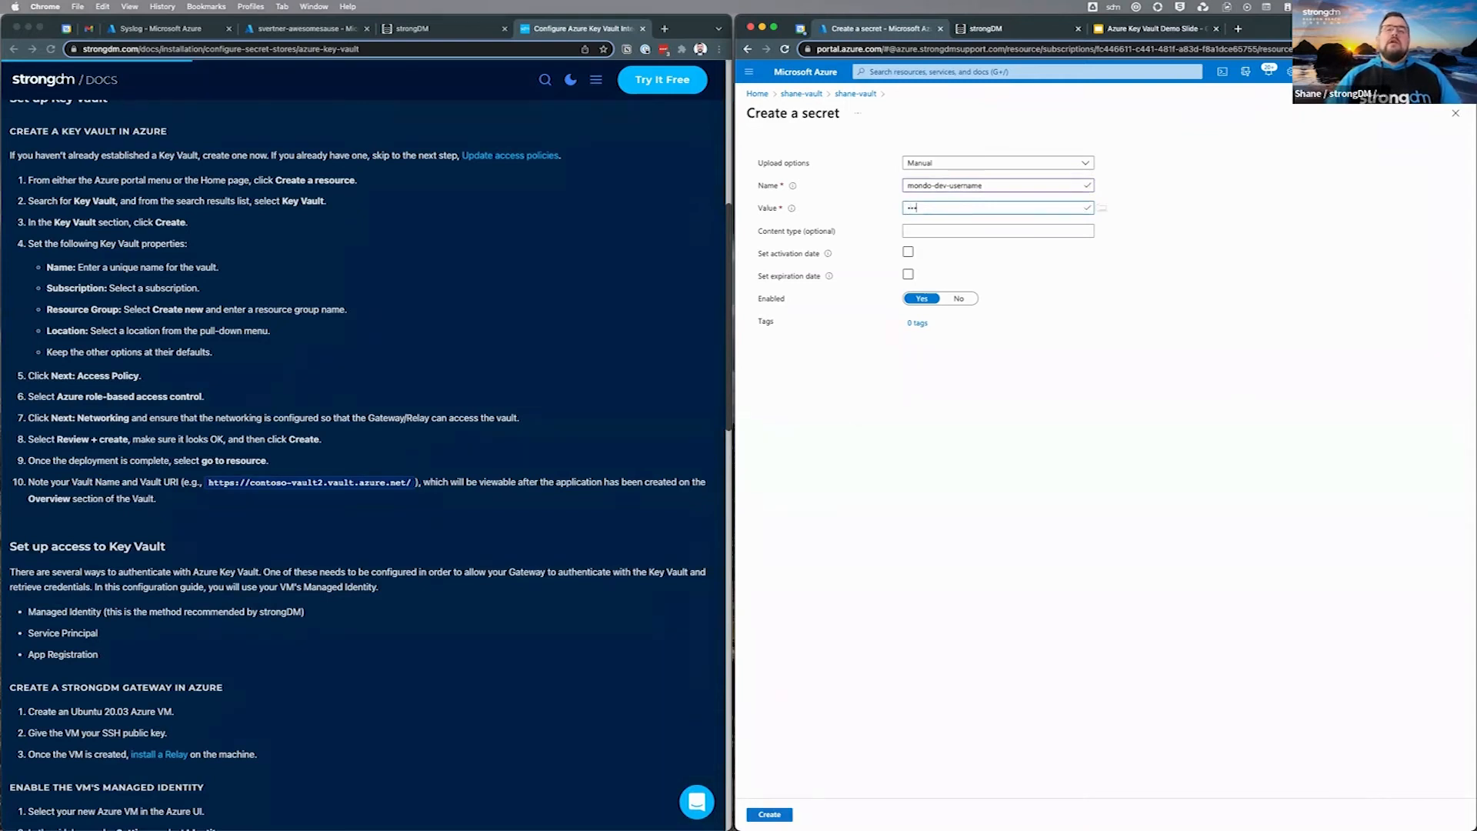
{"action": "left_click", "coordinate": [769, 814]}
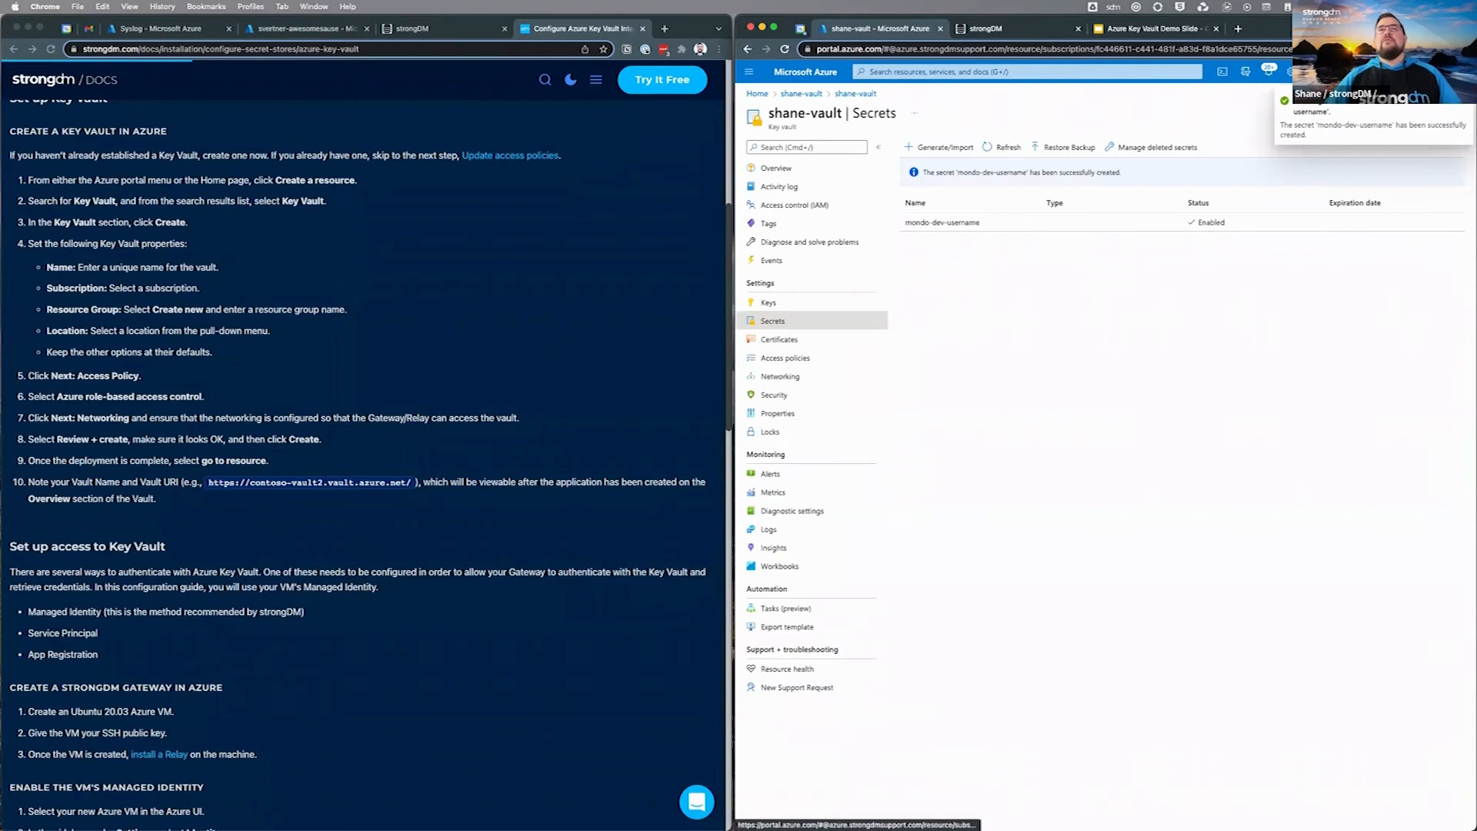
Step: Create the mongo-dev-password secret with the password value
{"action": "left_click", "coordinate": [939, 147]}
{"action": "type", "text": "mongo"}
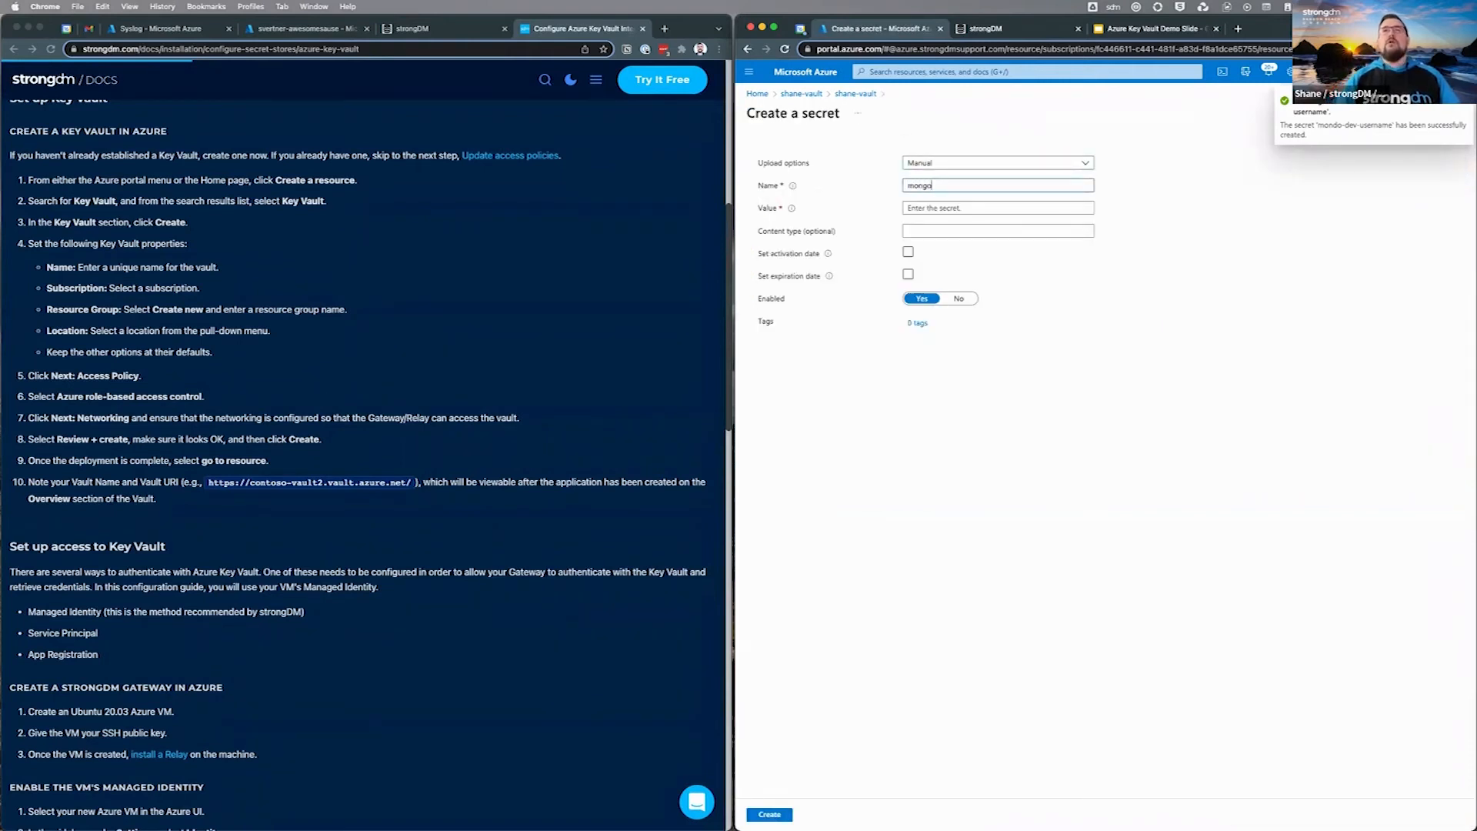
{"action": "type", "text": "-dev"}
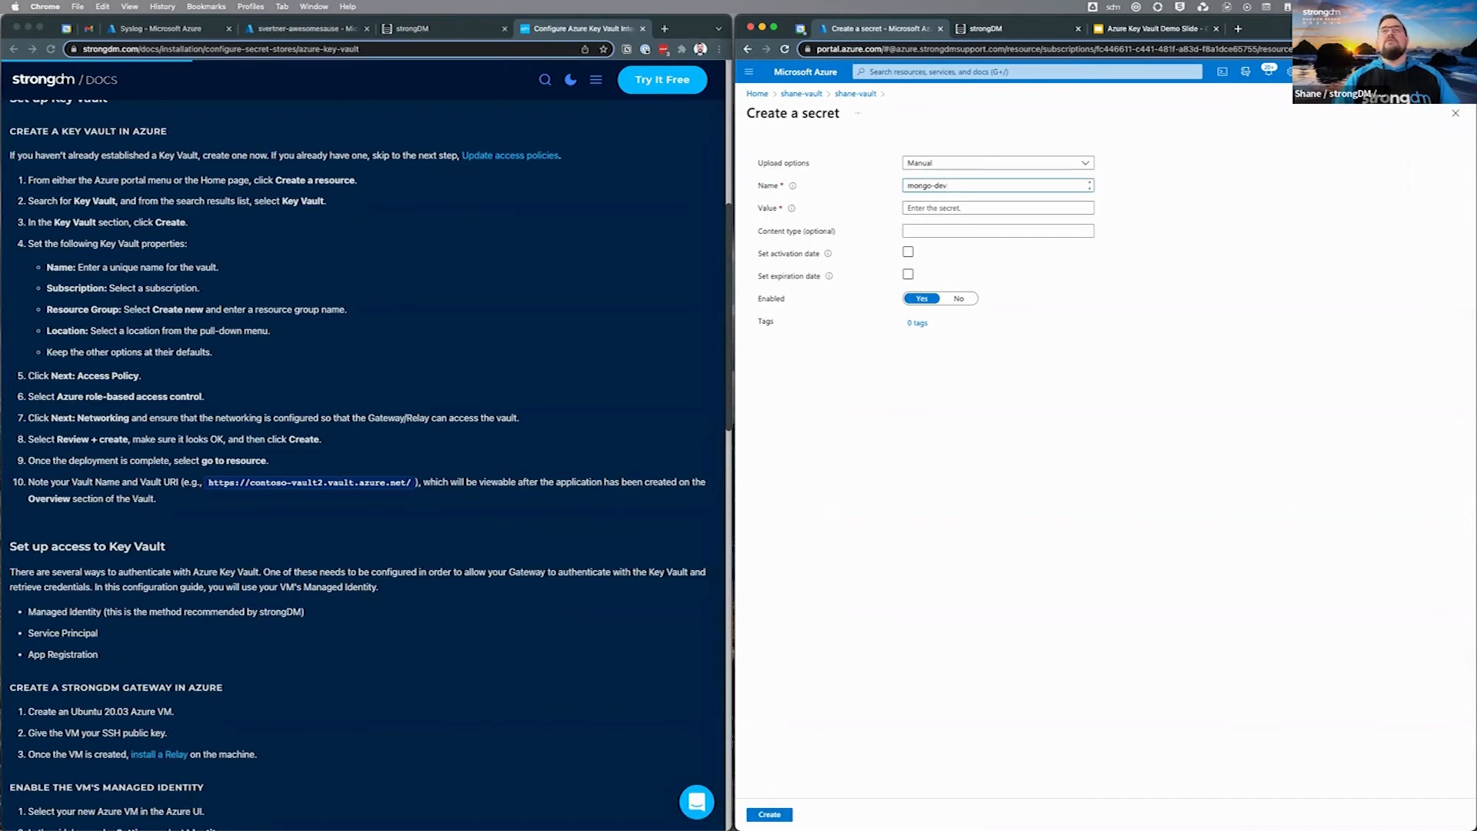
{"action": "type", "text": "bpassword"}
{"action": "key", "text": "Tab"}
{"action": "type", "text": "••••••••"}
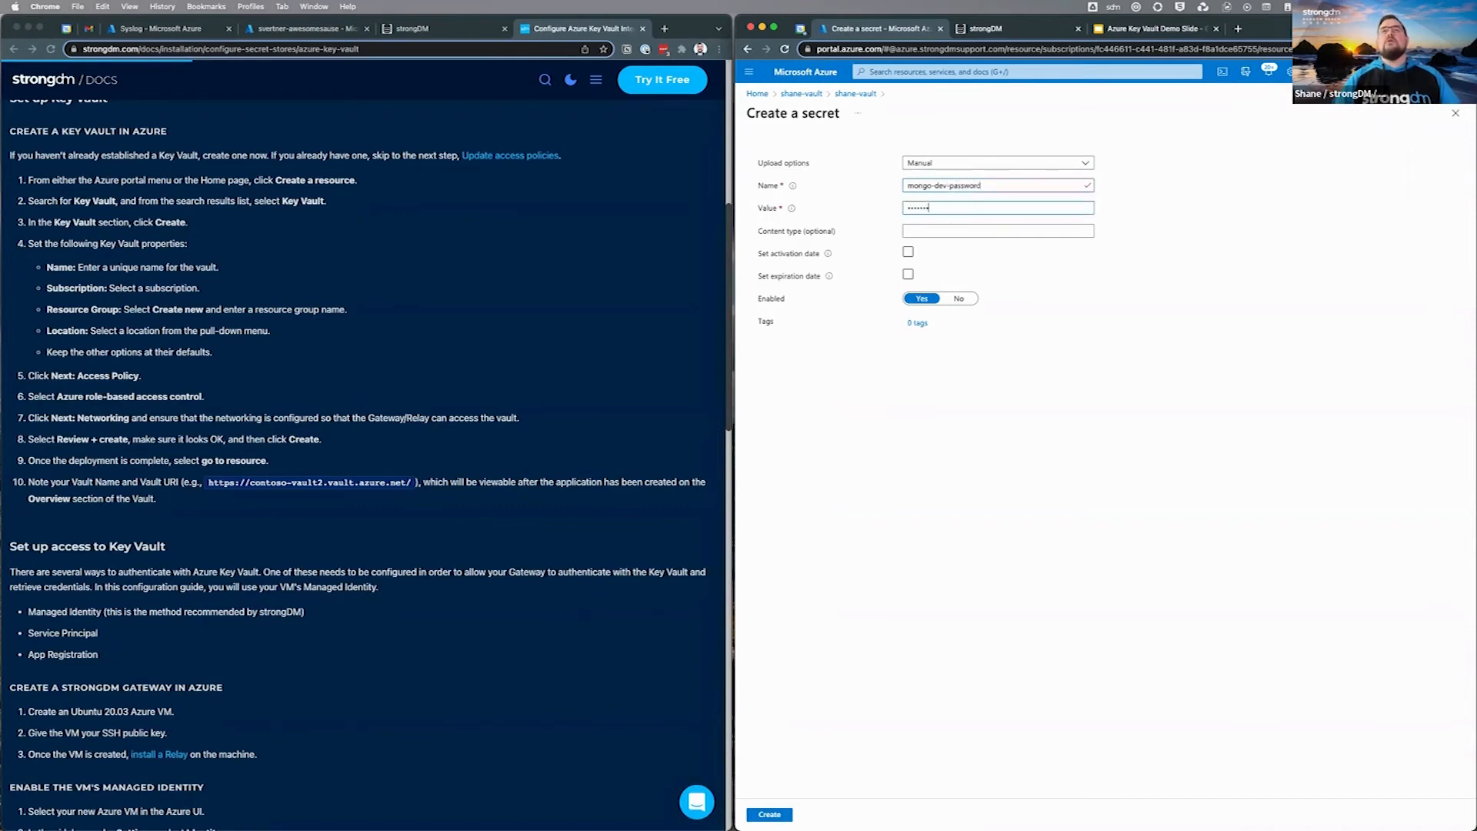
{"action": "key", "text": "Return"}
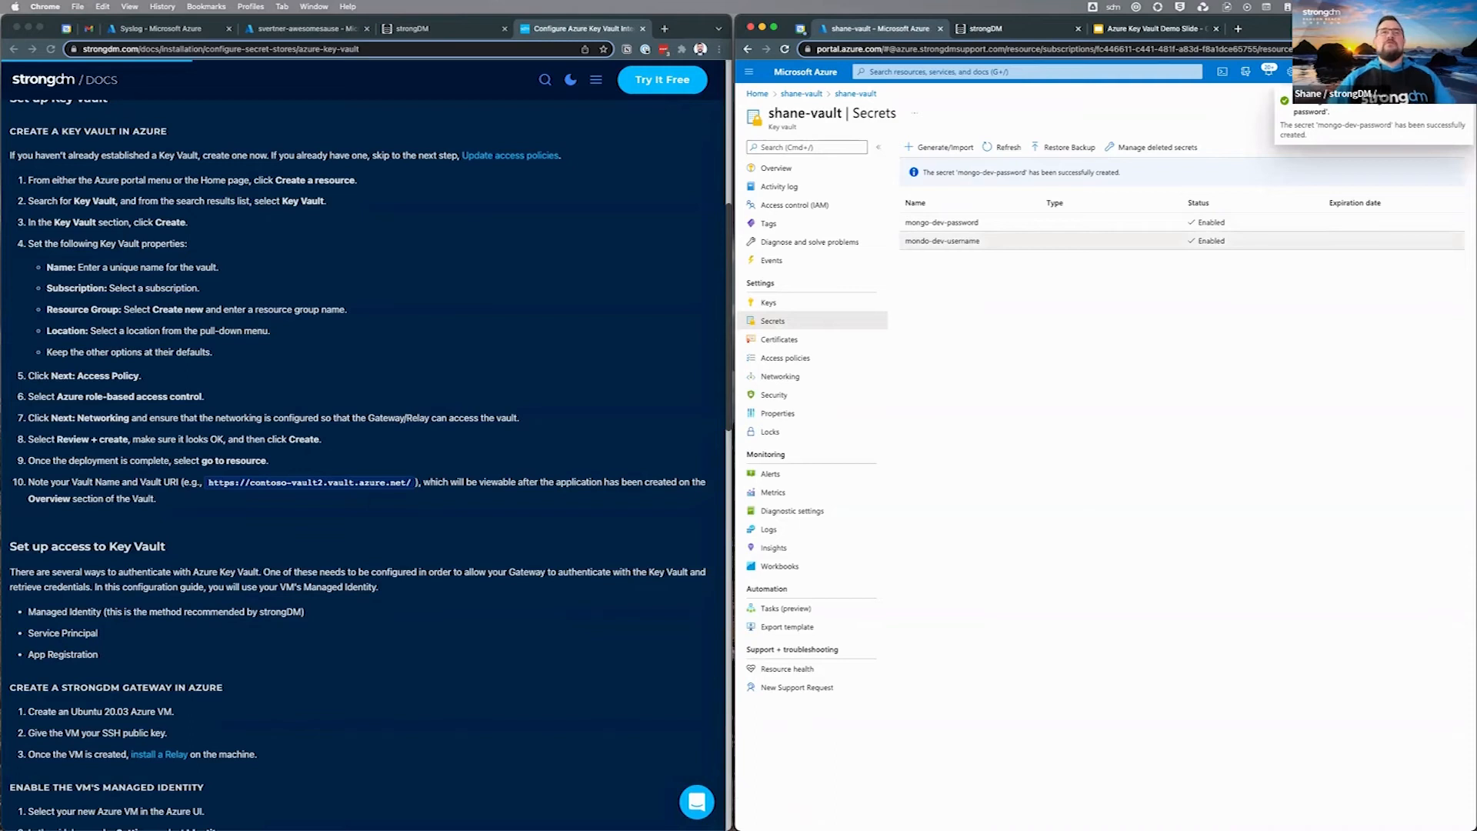
Step: Copy the Vault URI from the vault's Overview page
{"action": "left_click", "coordinate": [775, 168]}
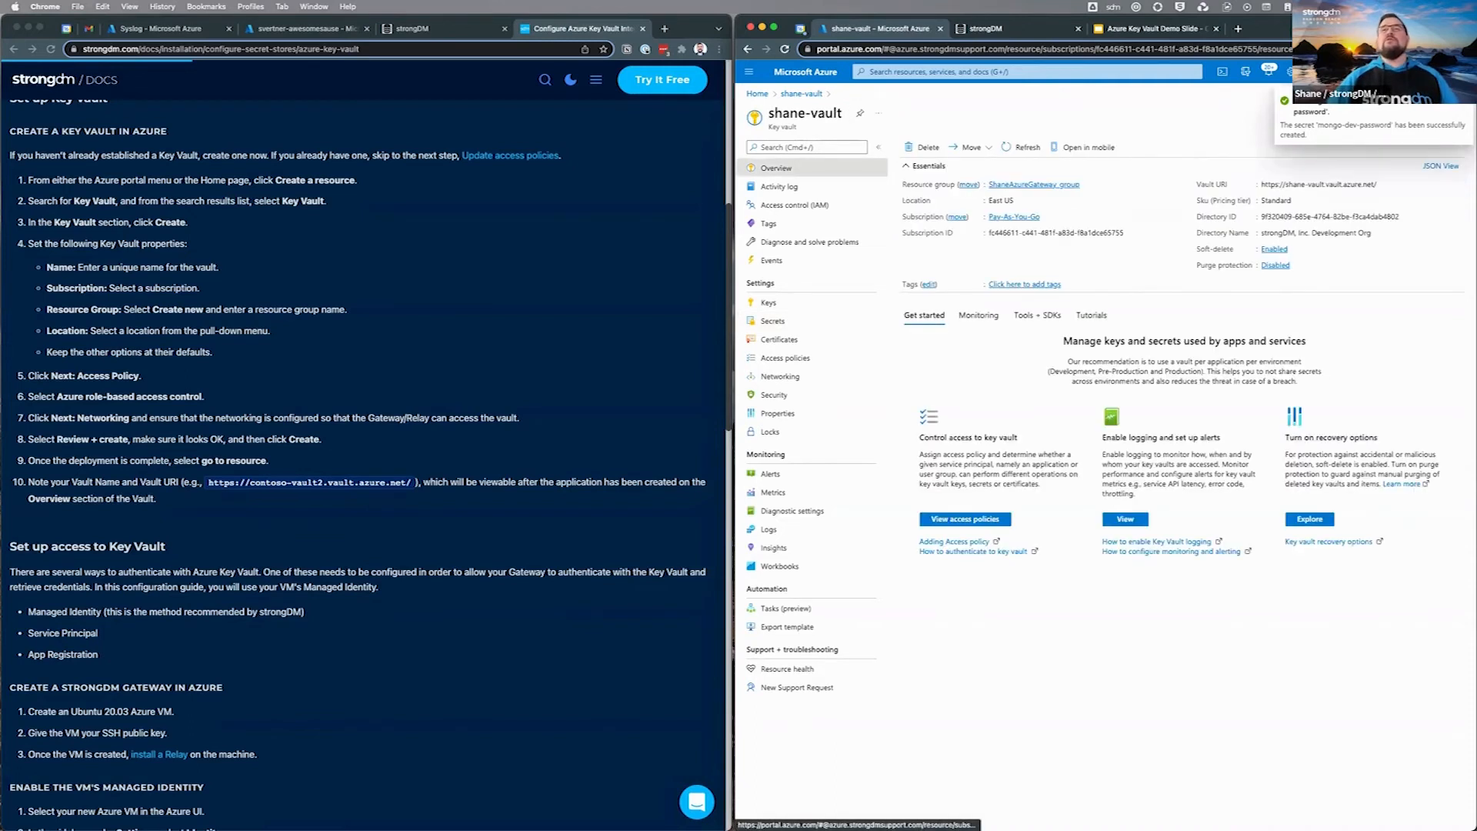
{"action": "left_click", "coordinate": [1384, 184]}
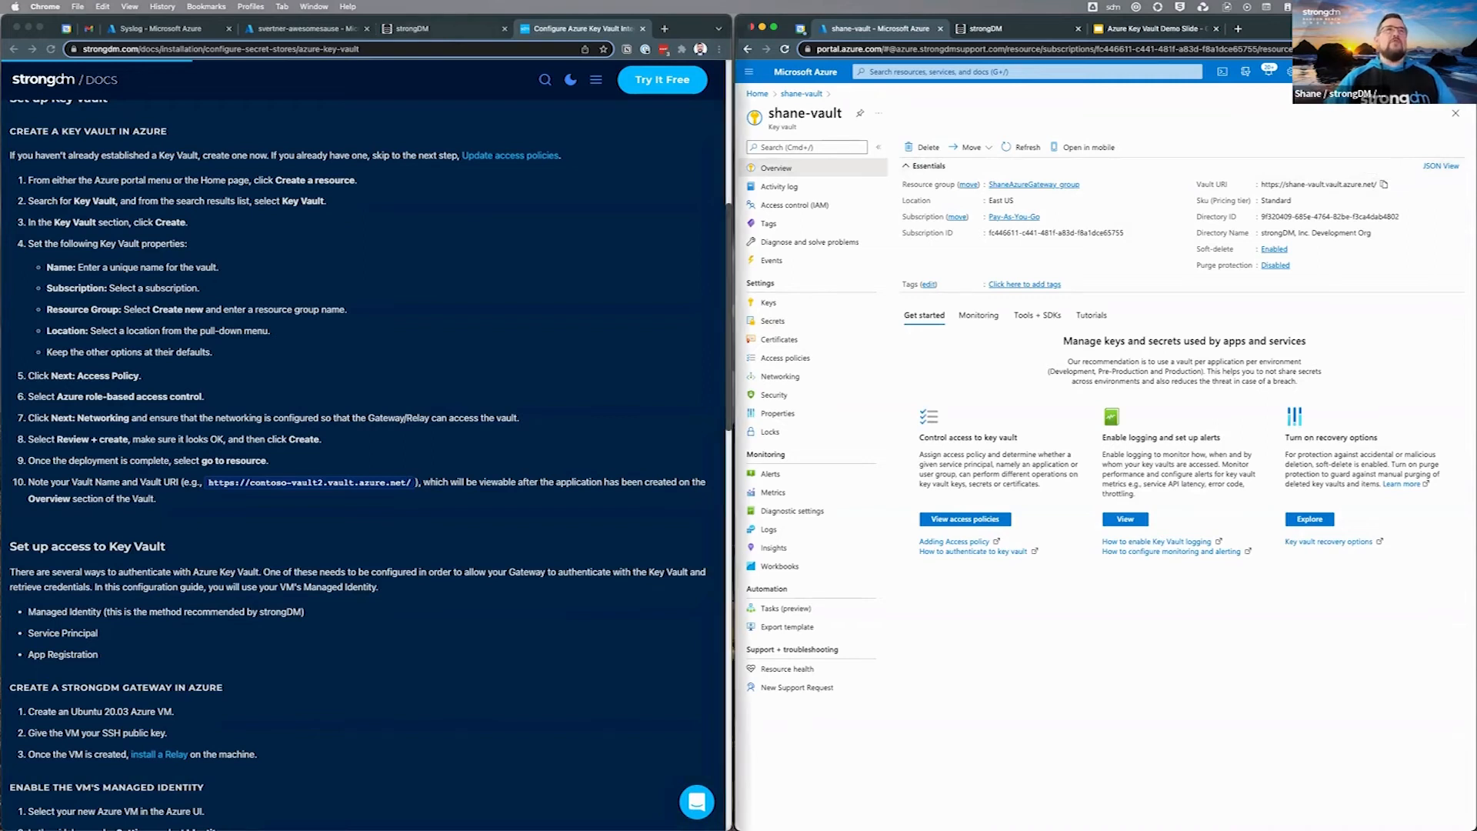
{"action": "left_click", "coordinate": [436, 29]}
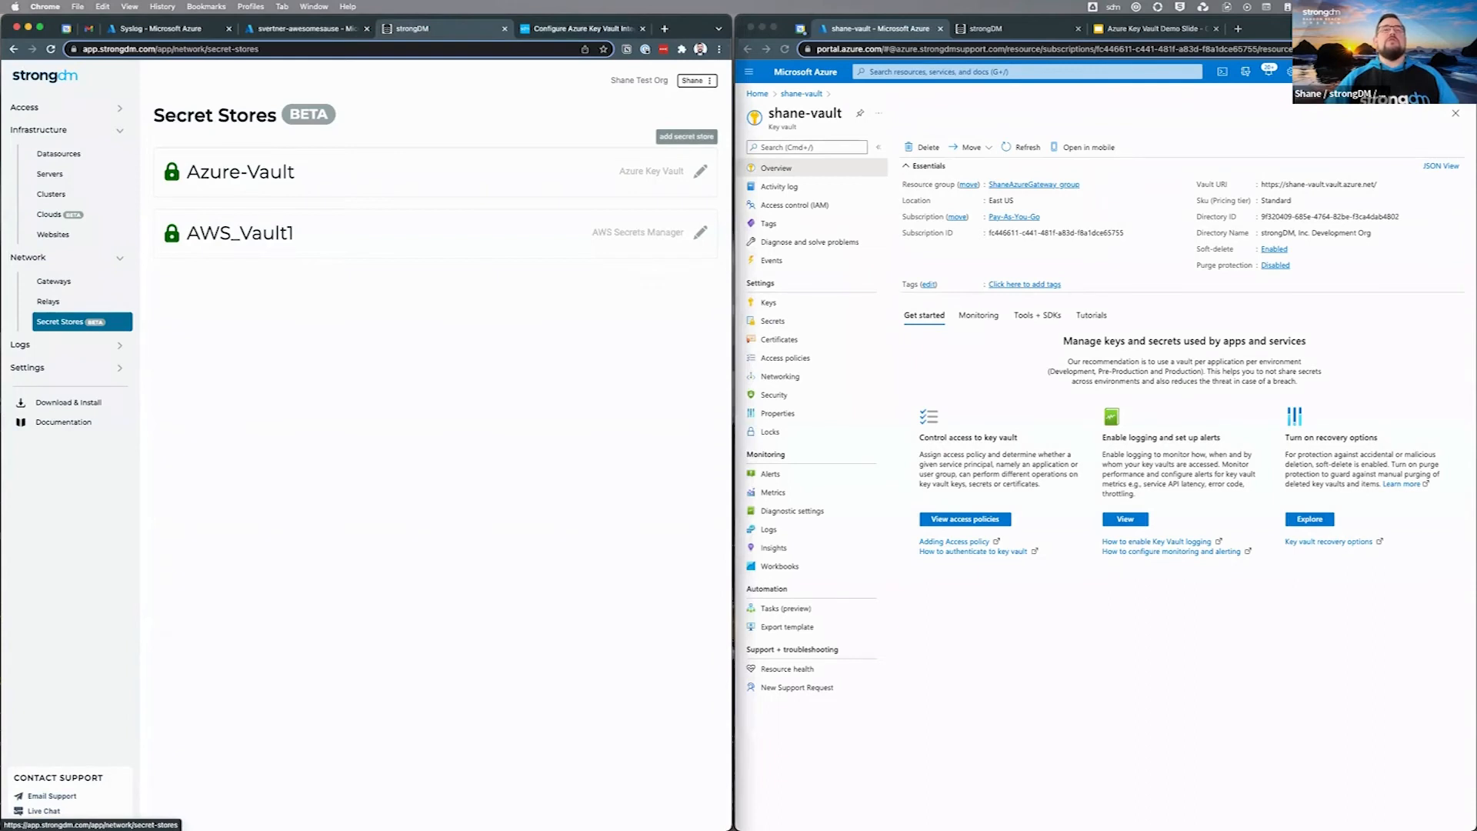
{"action": "left_click", "coordinate": [686, 137]}
{"action": "left_click", "coordinate": [482, 181]}
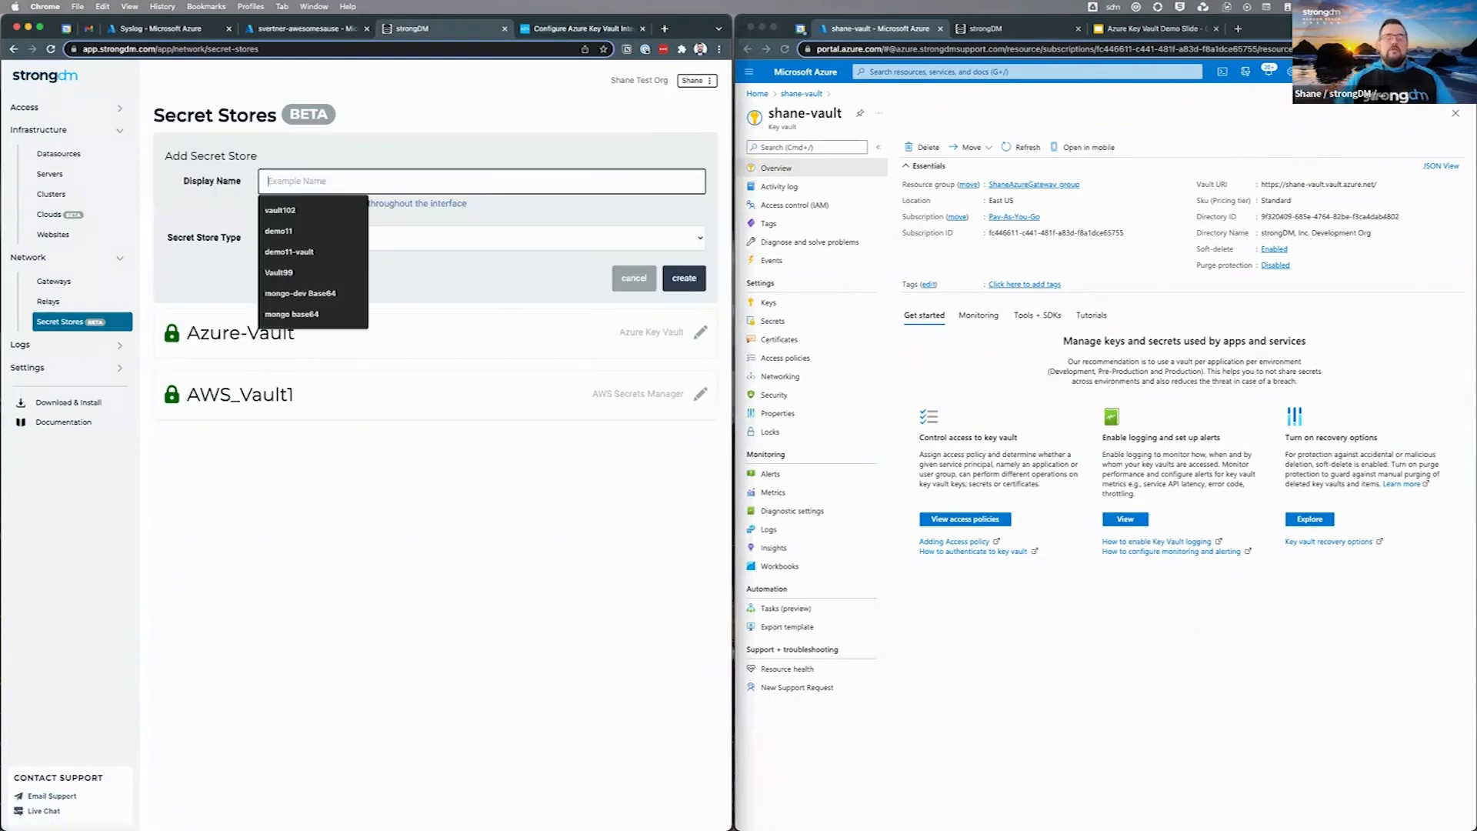
{"action": "type", "text": "demovault"}
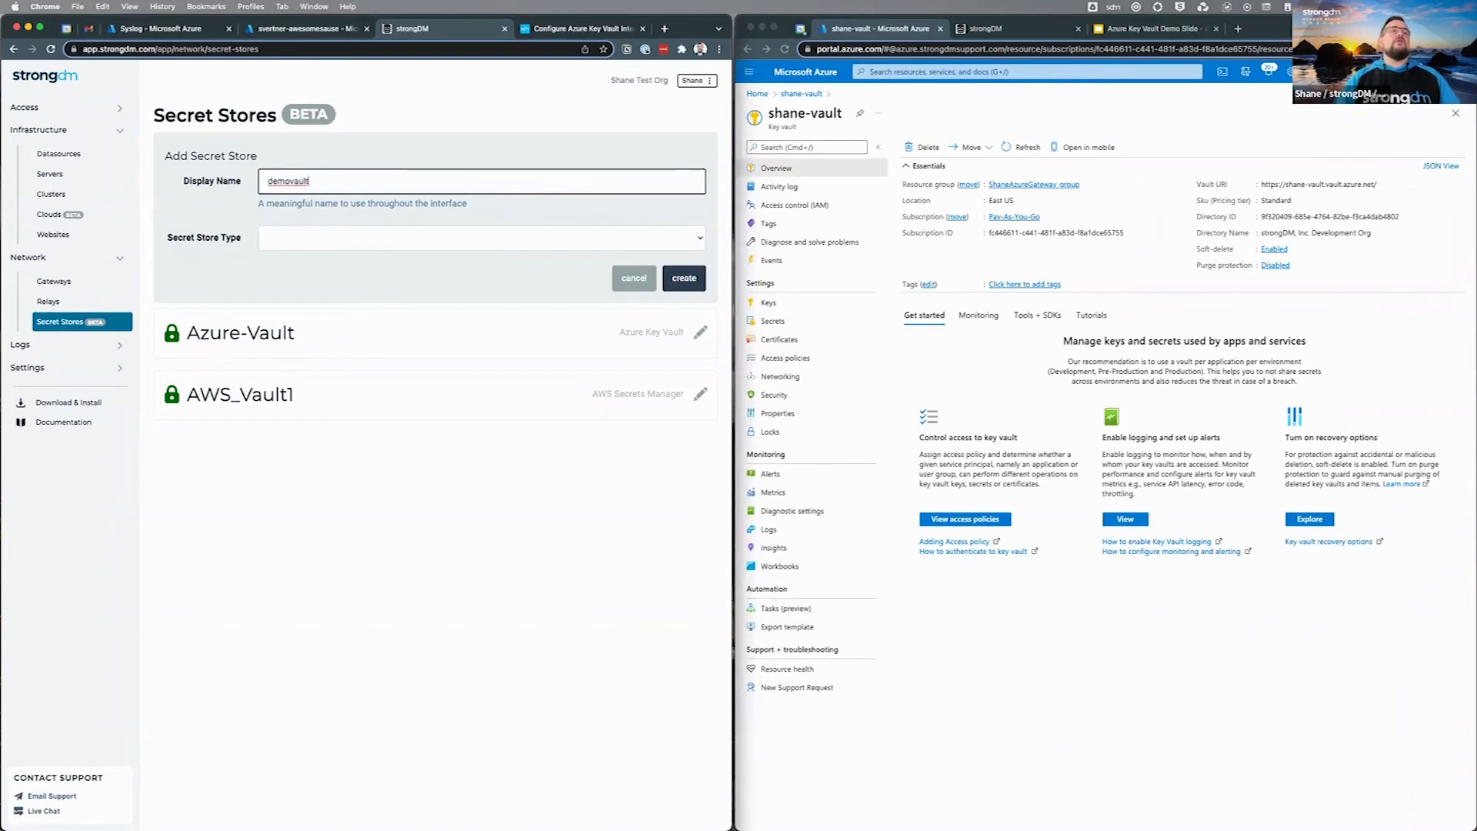
{"action": "left_click", "coordinate": [390, 238]}
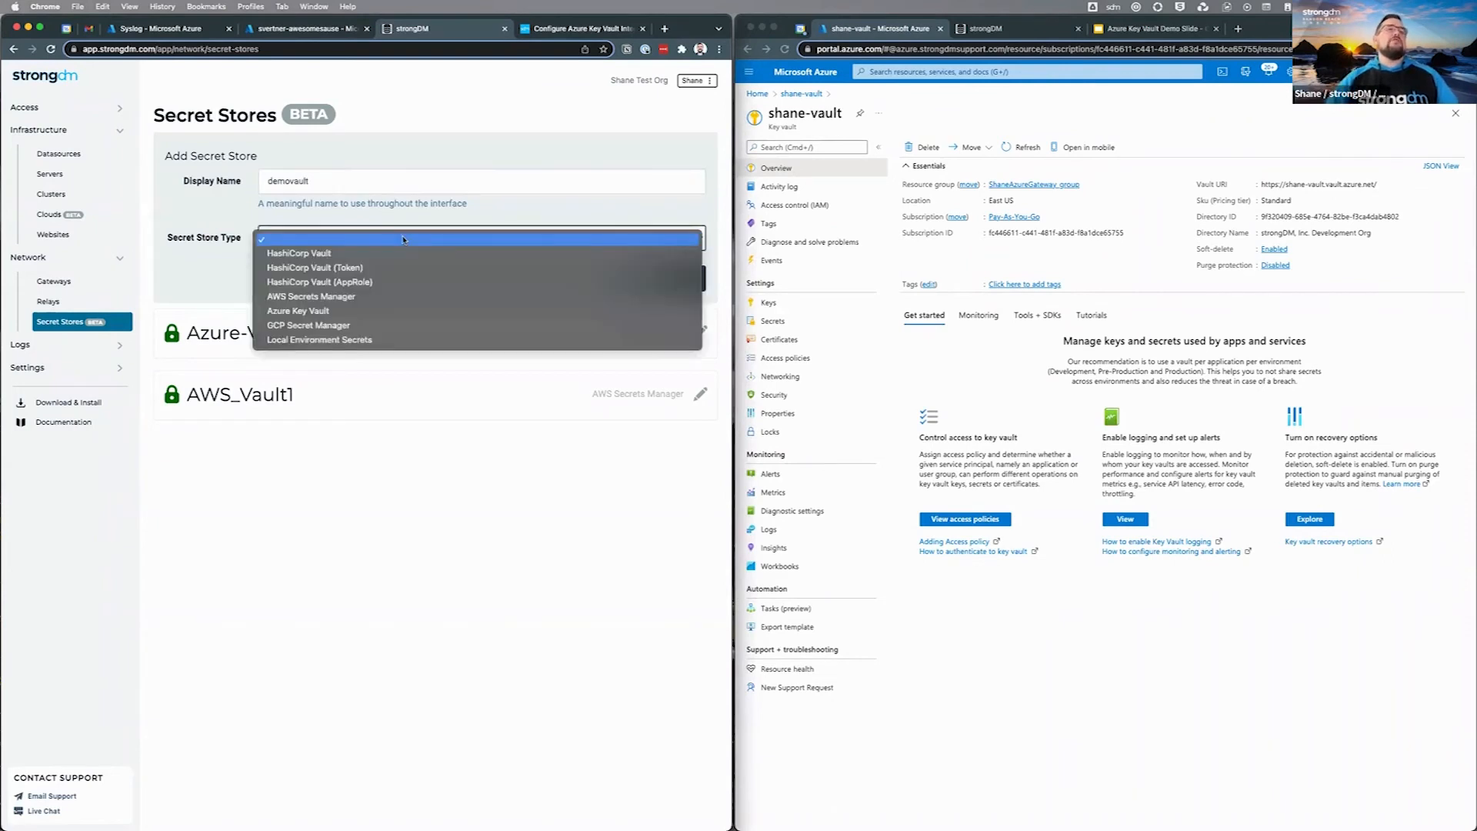
{"action": "left_click", "coordinate": [361, 311]}
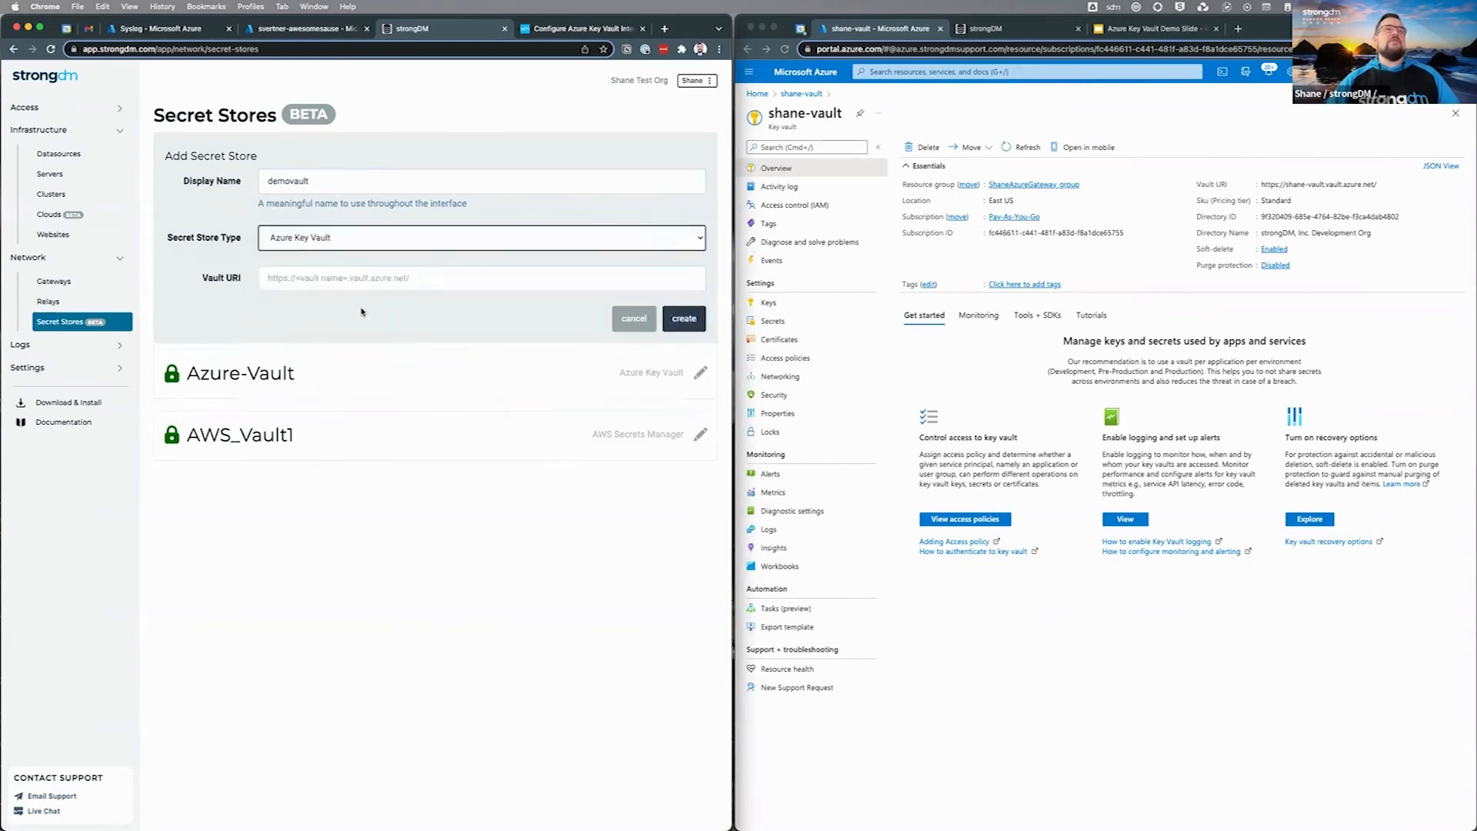
{"action": "left_click", "coordinate": [309, 278]}
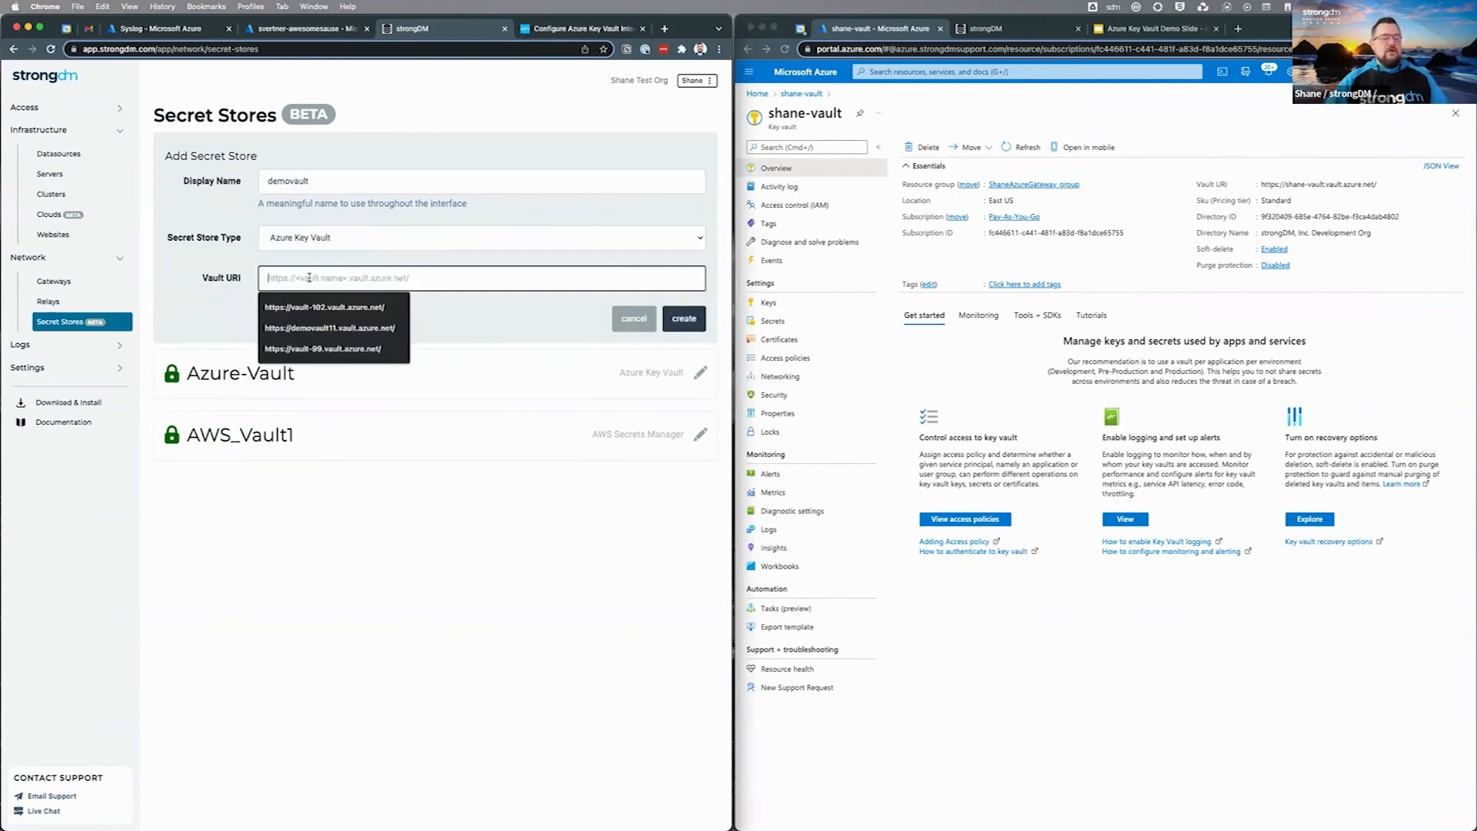
{"action": "key", "text": "super+v"}
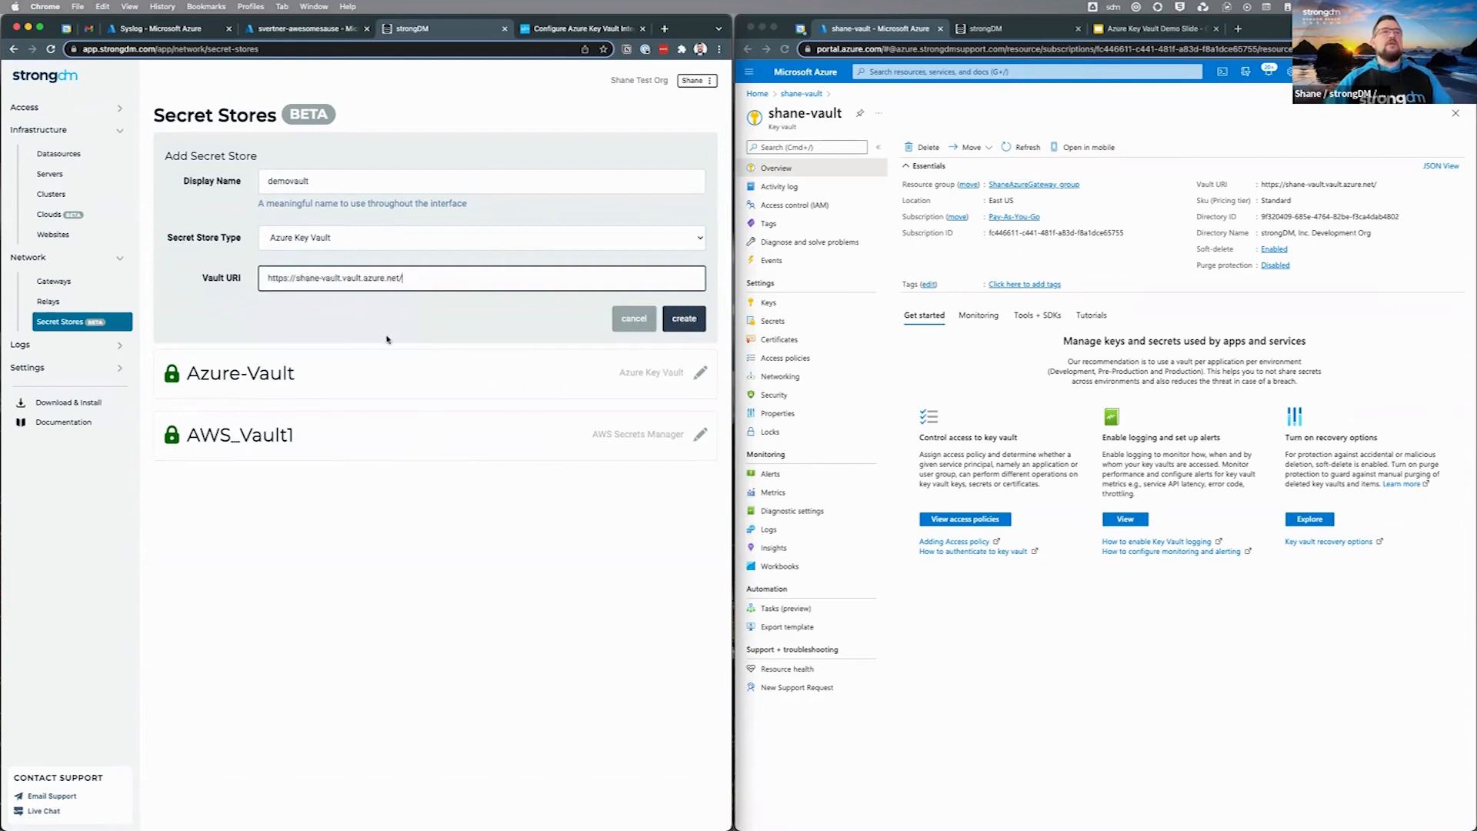
{"action": "left_click", "coordinate": [687, 326]}
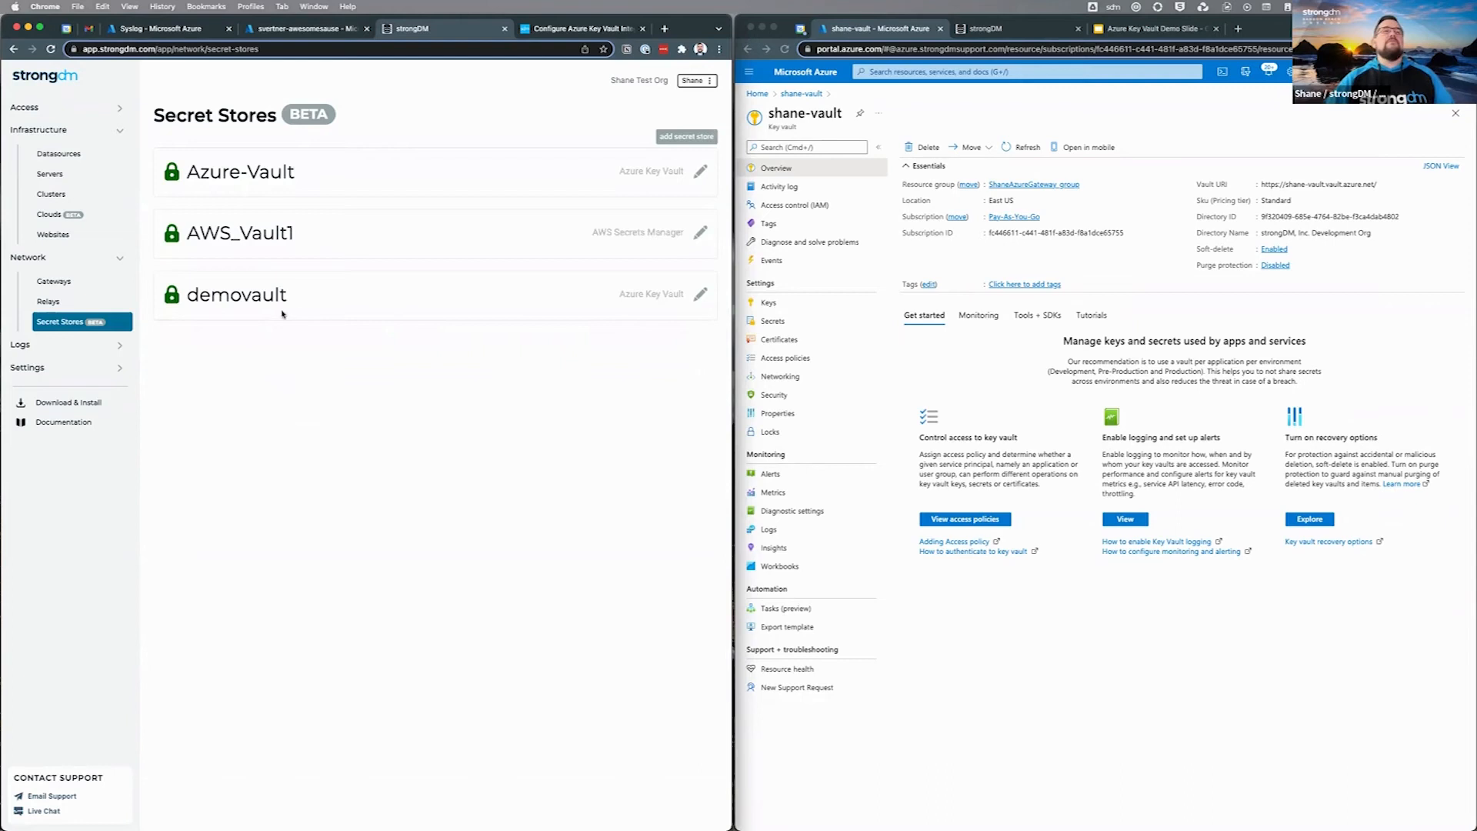
{"action": "left_click", "coordinate": [70, 163]}
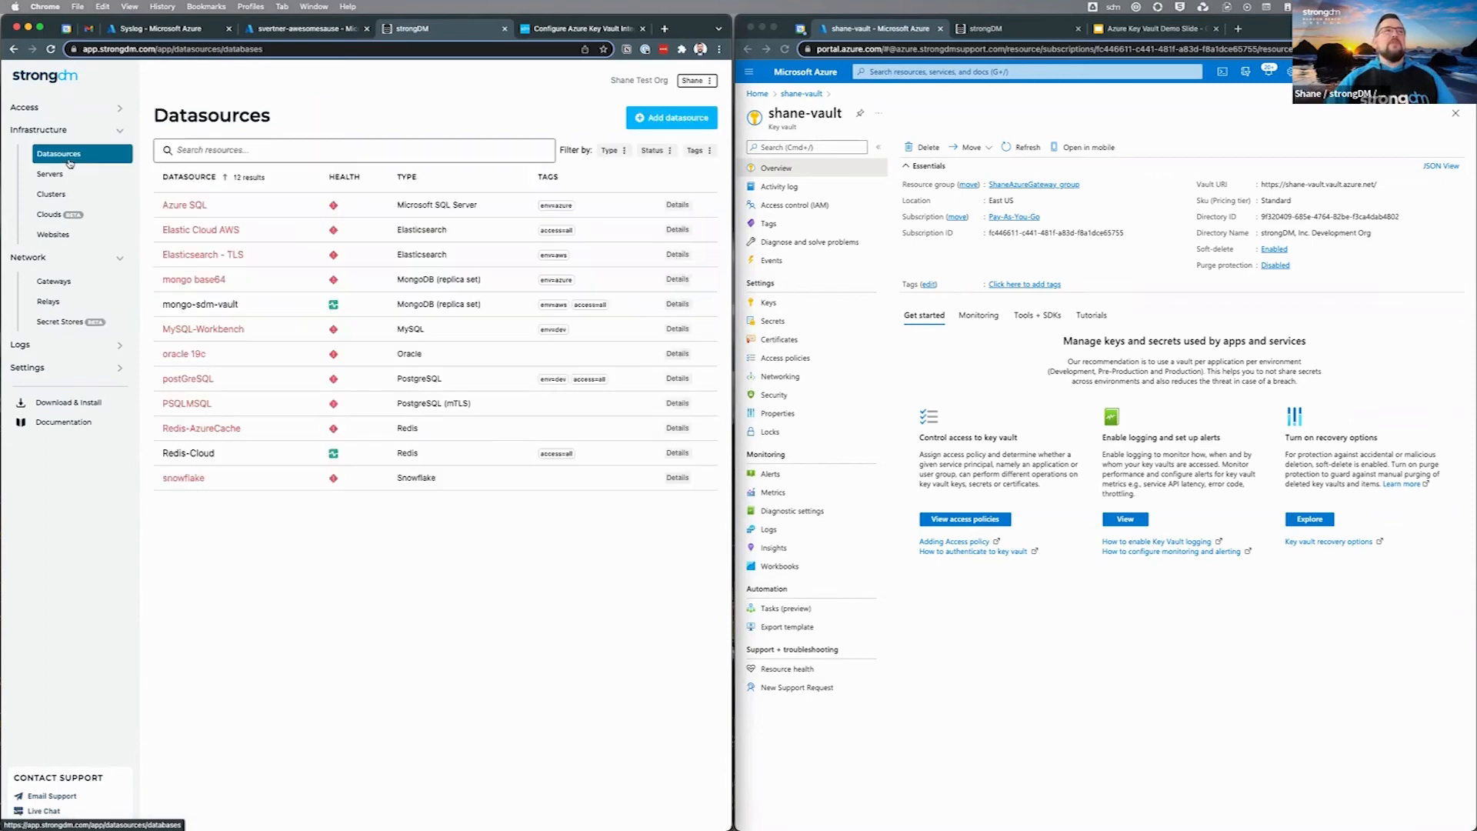
Step: Check the mongo-sdm-vault datasource's hostname, then start a new datasource
{"action": "left_click", "coordinate": [235, 307]}
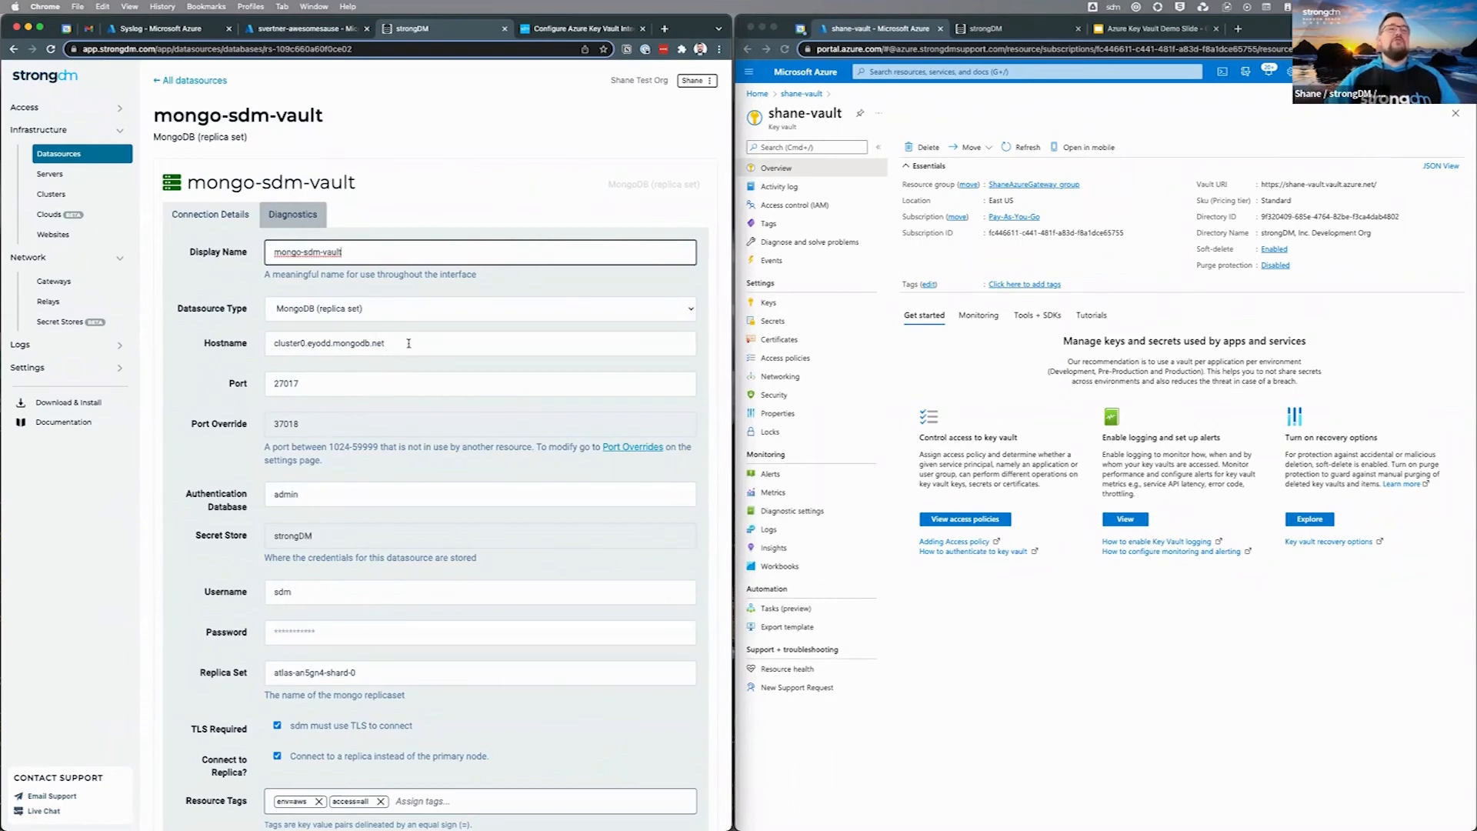
{"action": "left_click", "coordinate": [226, 346]}
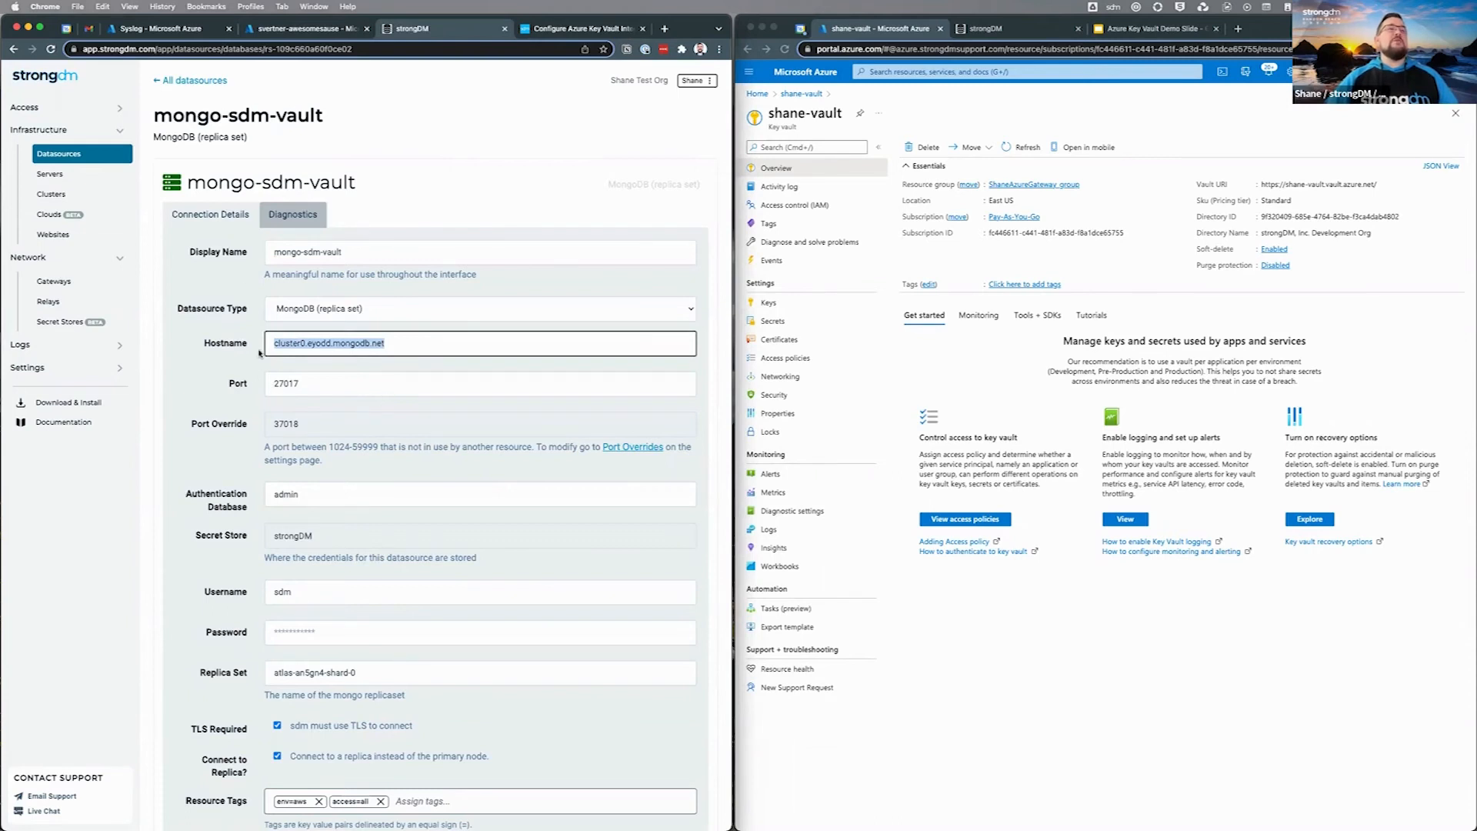
{"action": "left_click", "coordinate": [192, 80]}
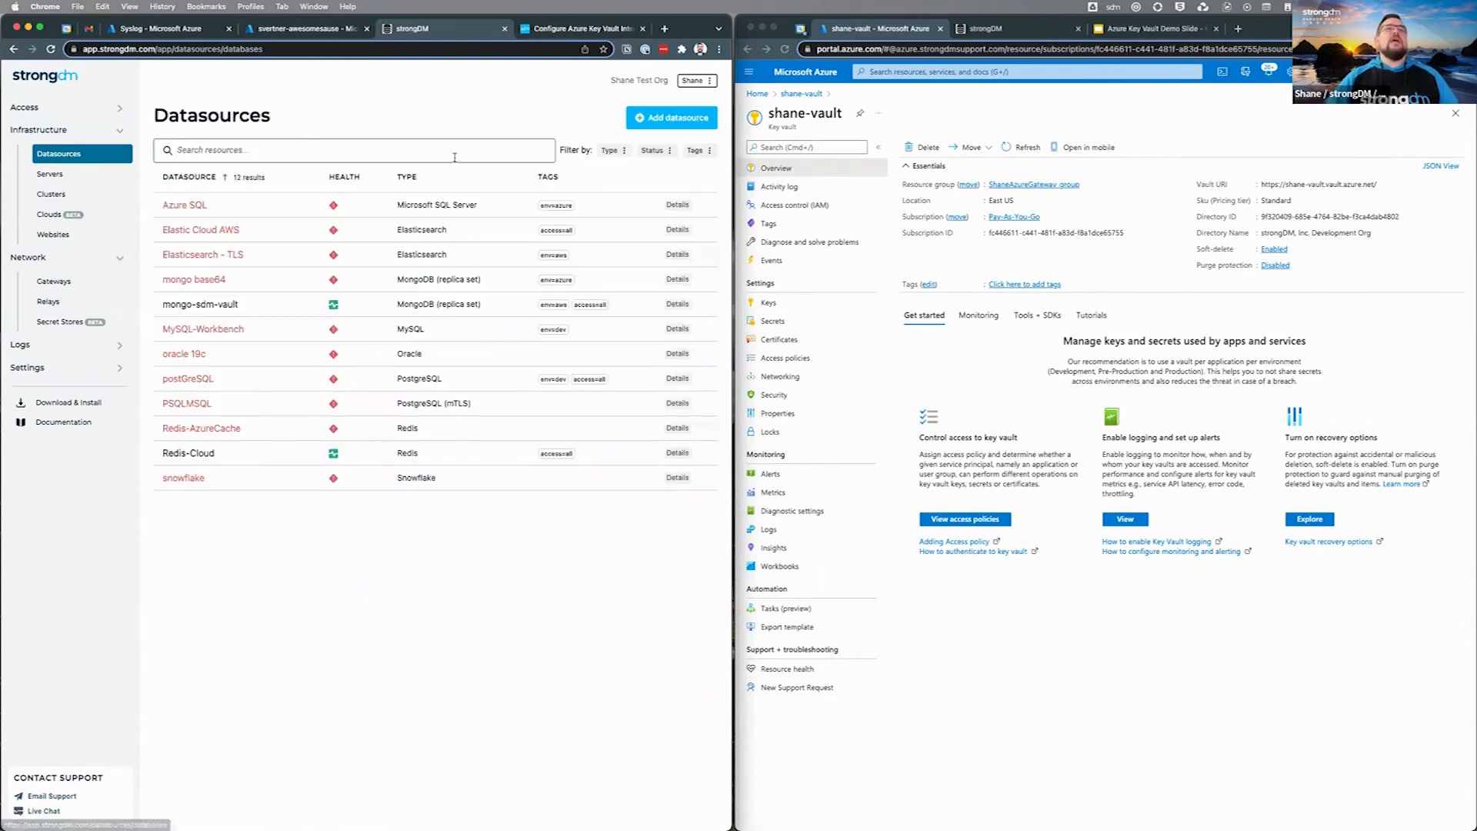
{"action": "left_click", "coordinate": [672, 117]}
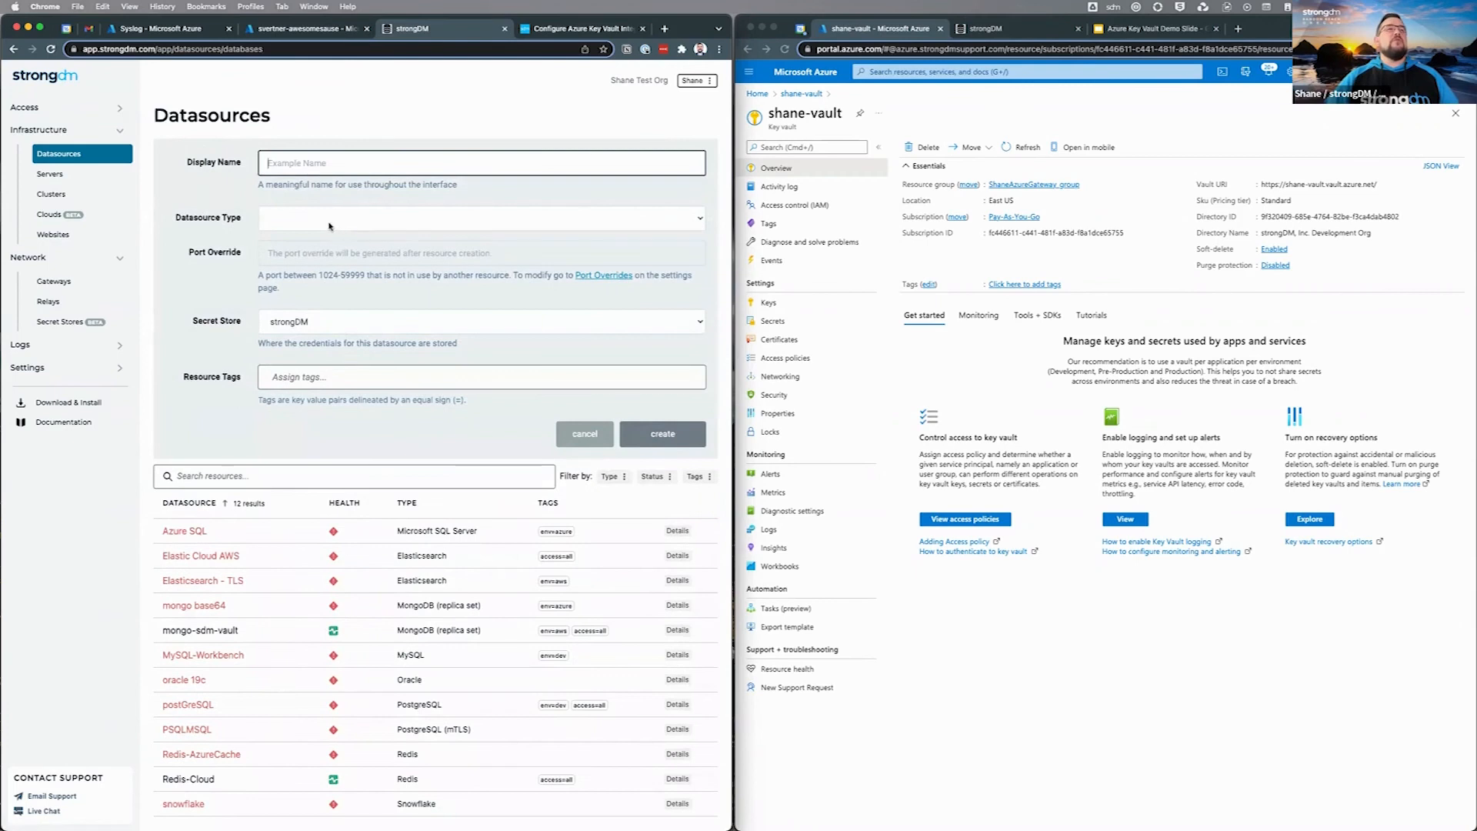
Step: Add a MongoDB (replica set) datasource named mongo-vault-demo with hostname cluster0.eyodd.mongodb.net
{"action": "left_click", "coordinate": [329, 225]}
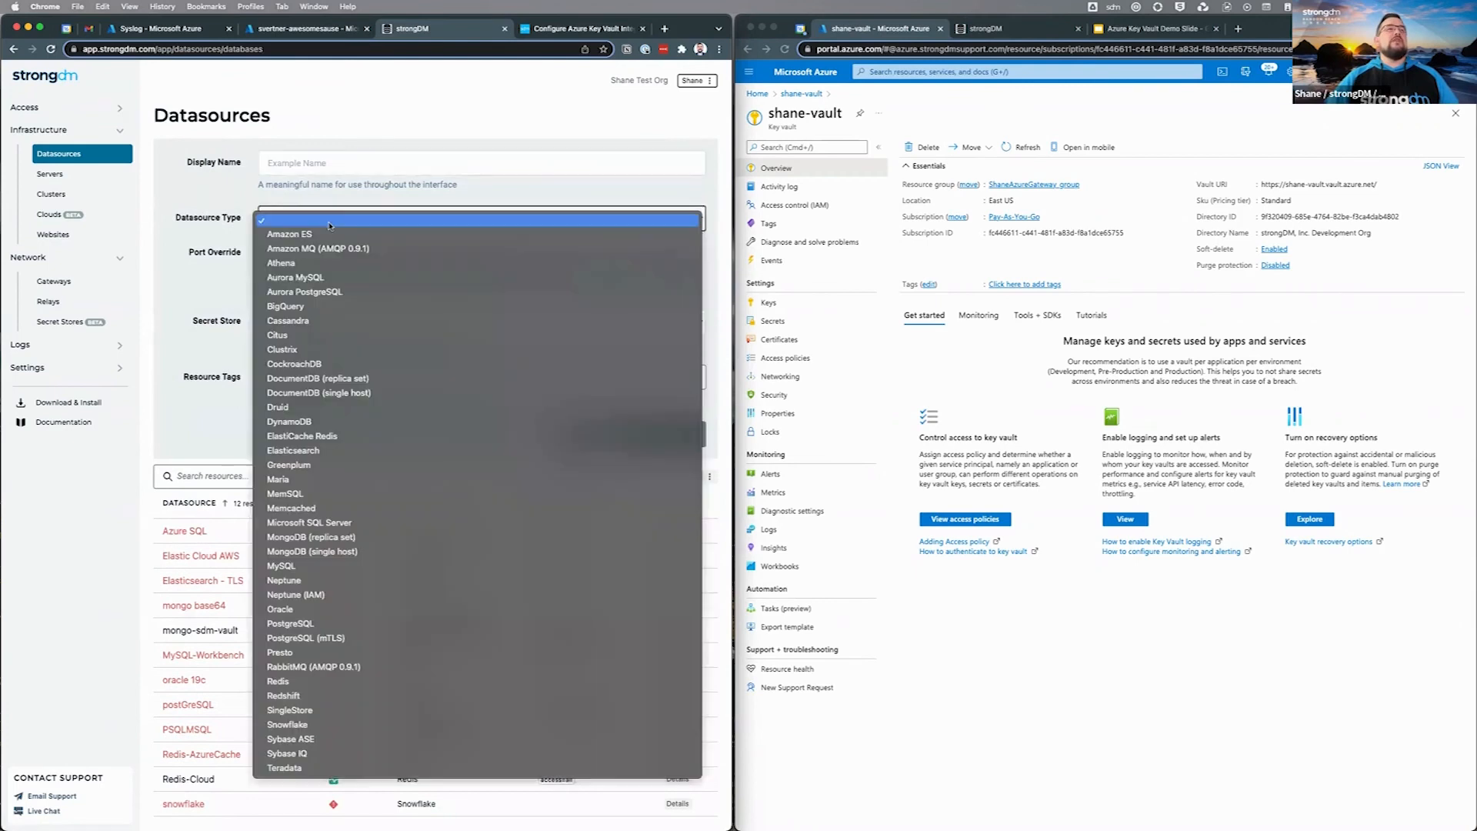
{"action": "left_click", "coordinate": [334, 551]}
{"action": "left_click", "coordinate": [335, 163]}
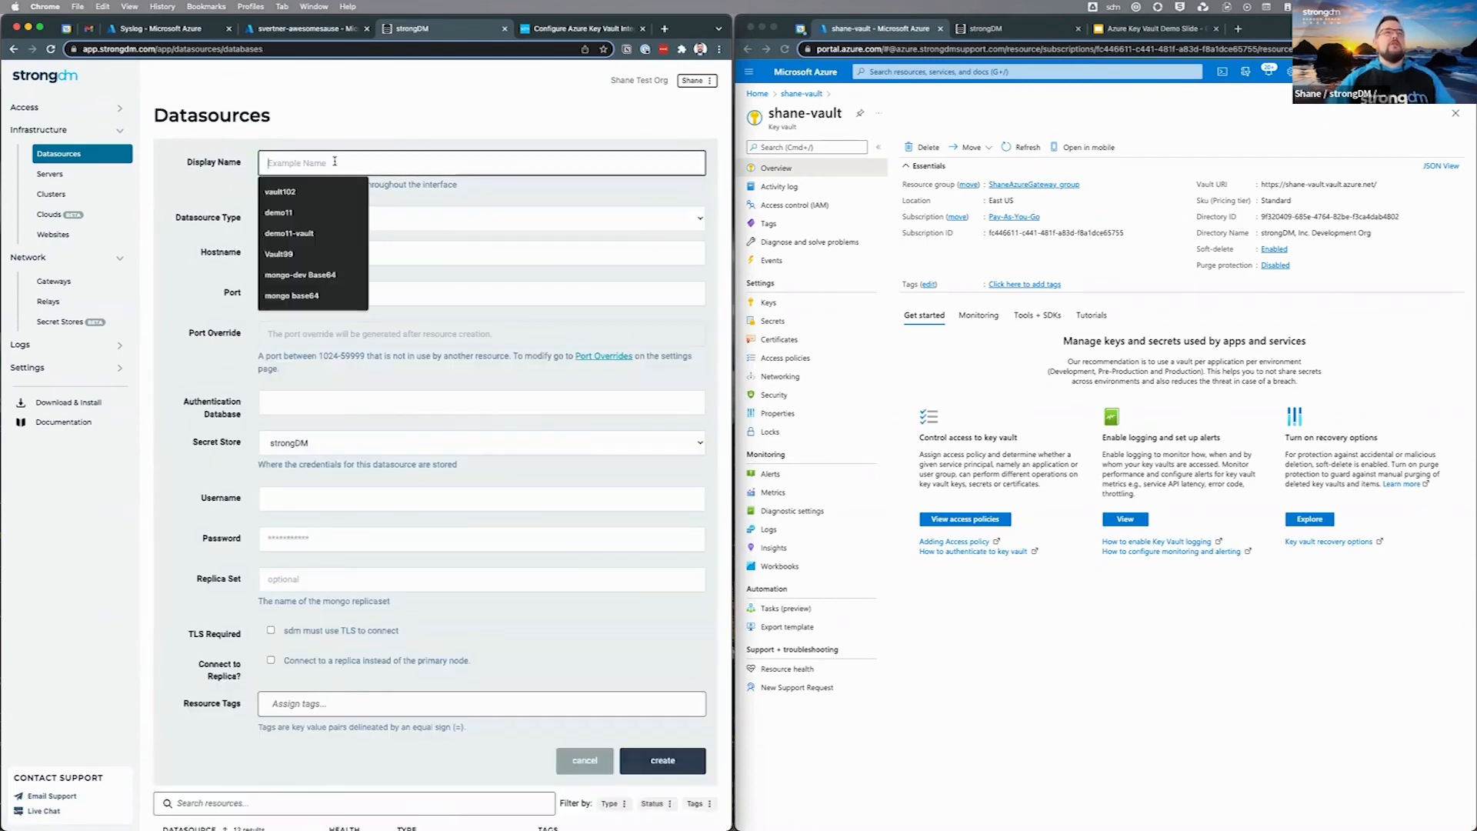
{"action": "type", "text": "mongo-vau"}
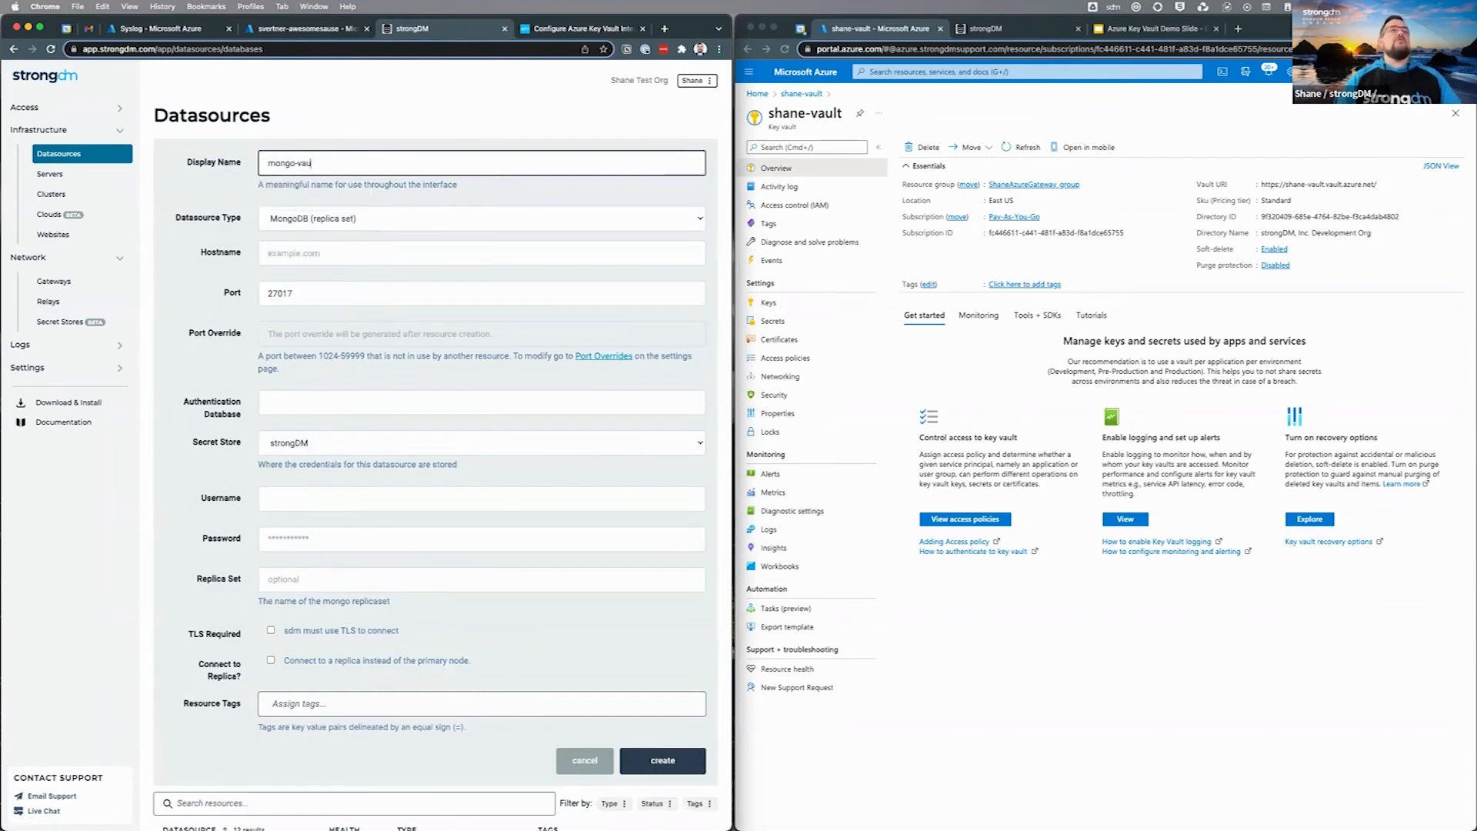
{"action": "type", "text": "lt-demo"}
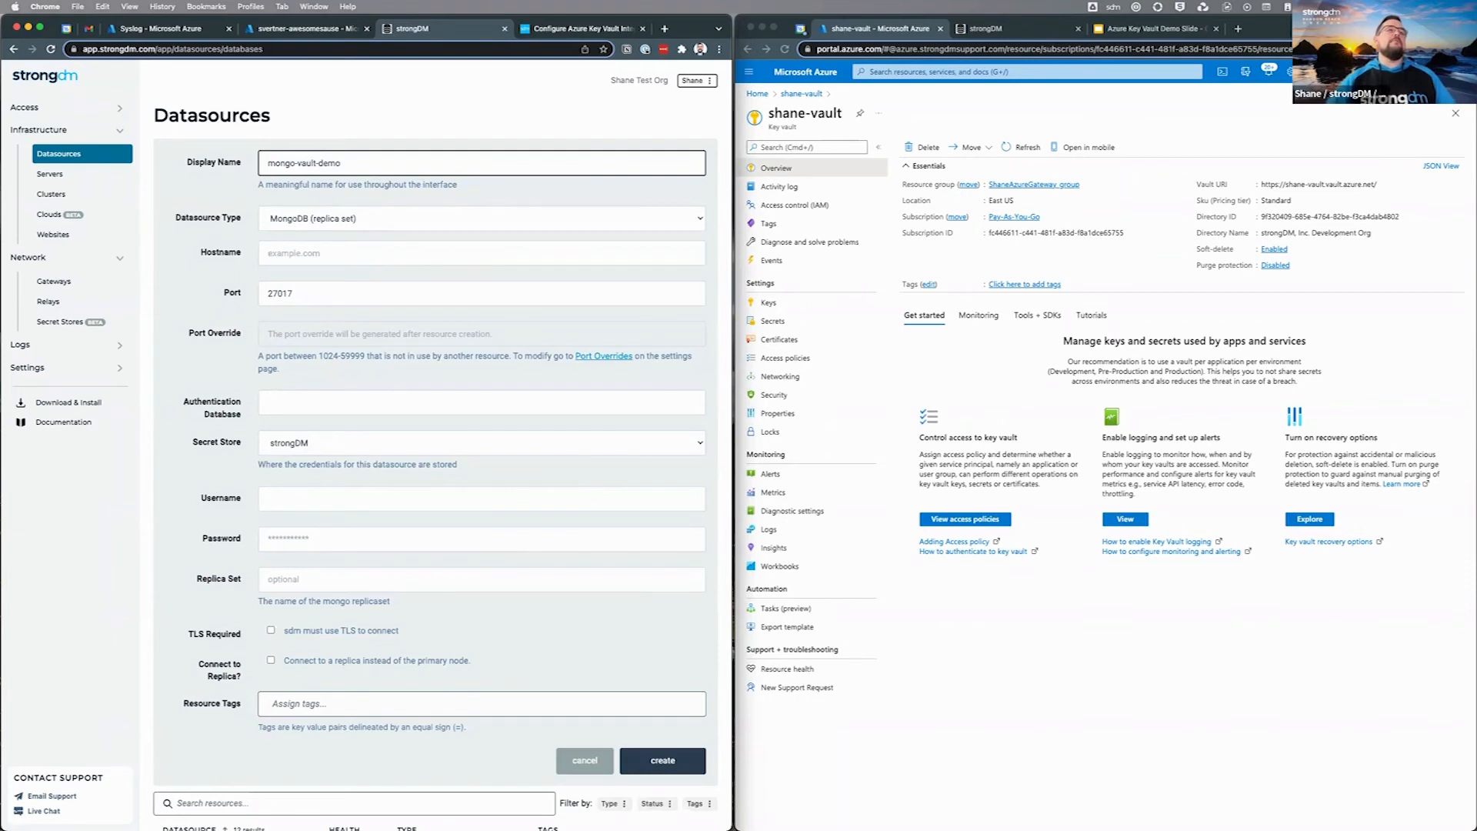
{"action": "key", "text": "Tab"}
{"action": "key", "text": "Down"}
{"action": "key", "text": "Return"}
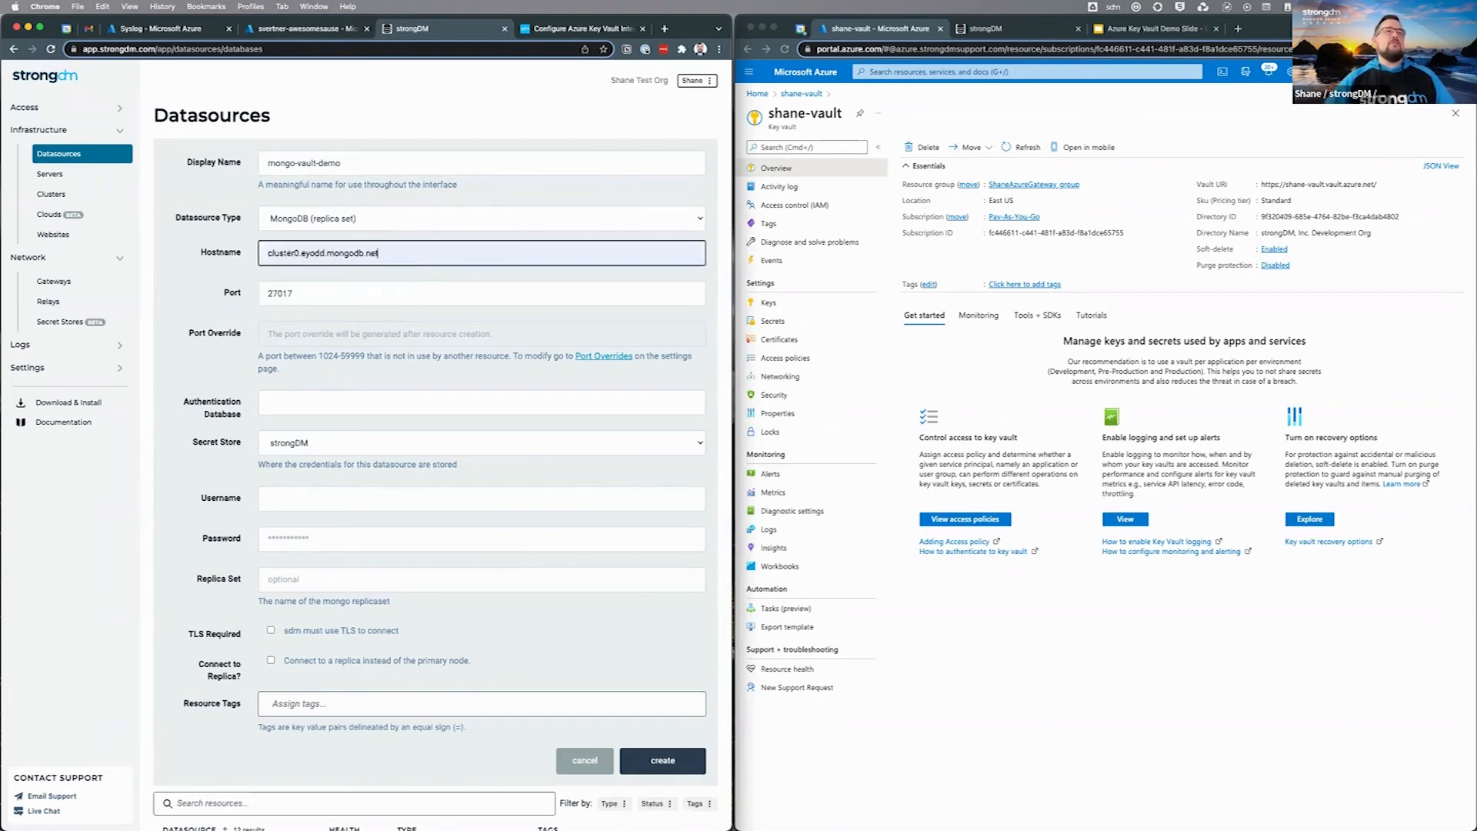
Step: Set the authentication database to admin and choose demovault as the secret store
{"action": "left_click", "coordinate": [482, 403]}
{"action": "left_click", "coordinate": [280, 431]}
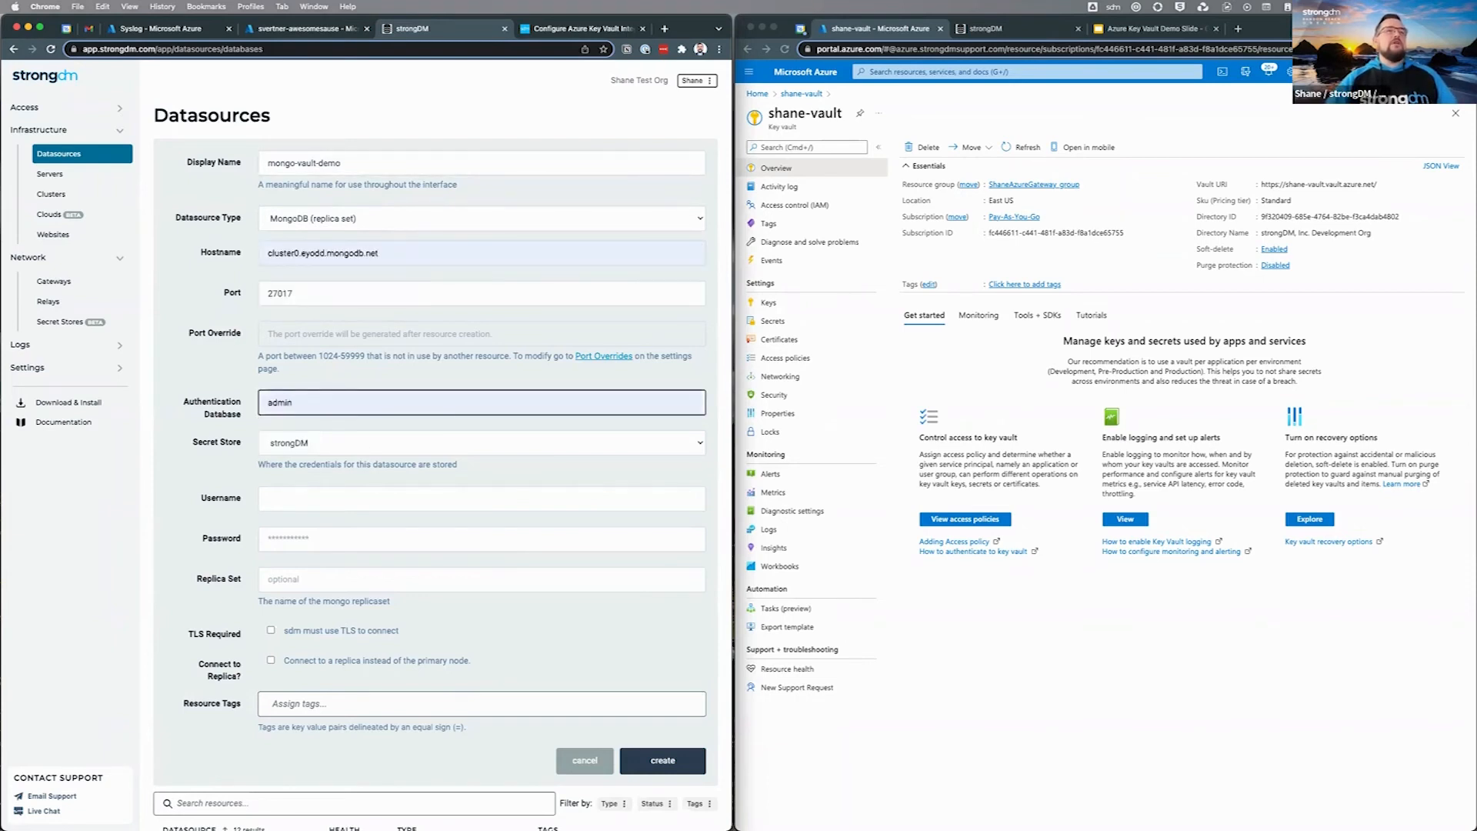
{"action": "left_click", "coordinate": [308, 444]}
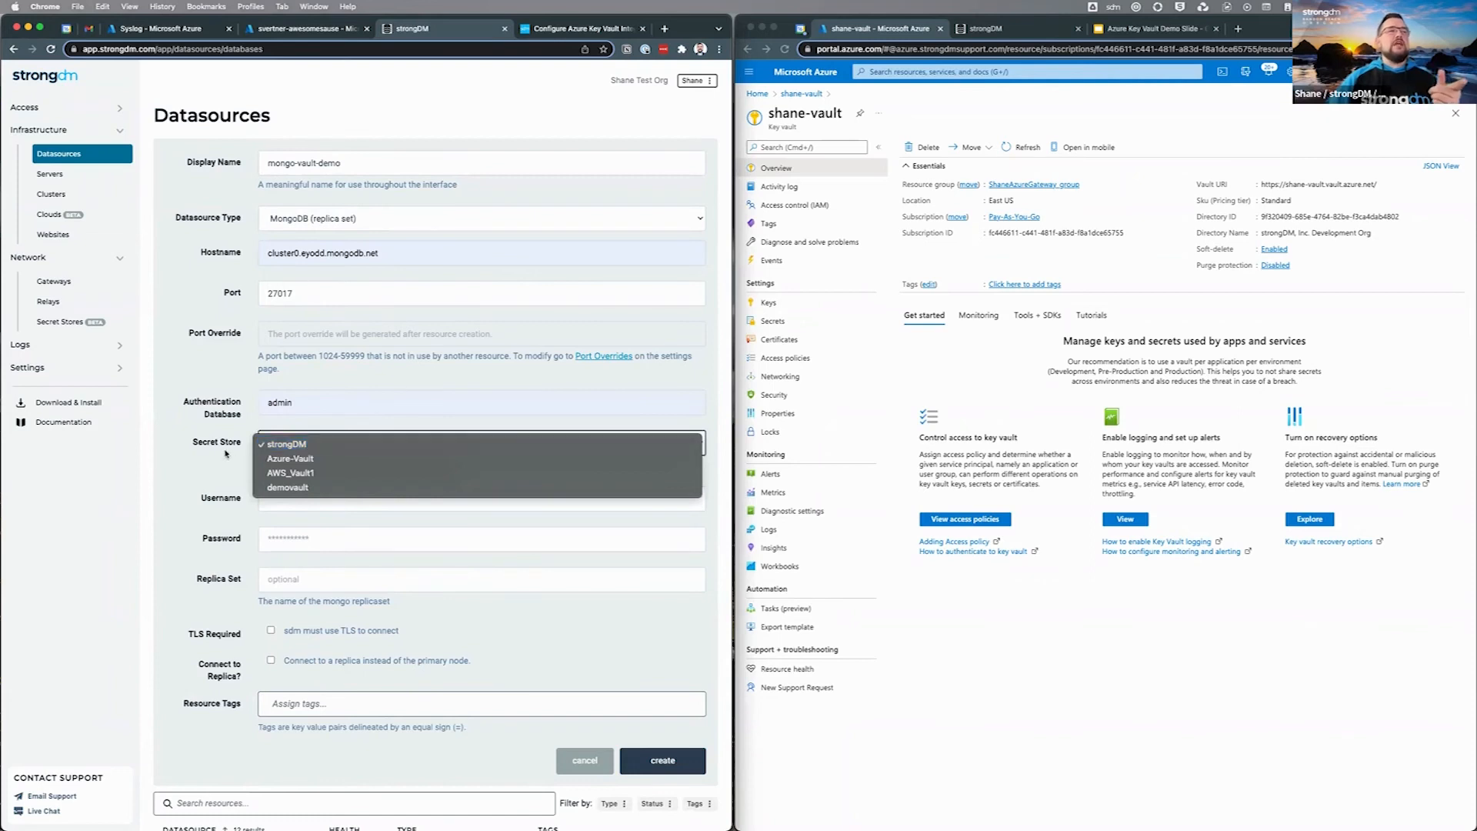
{"action": "left_click", "coordinate": [314, 489]}
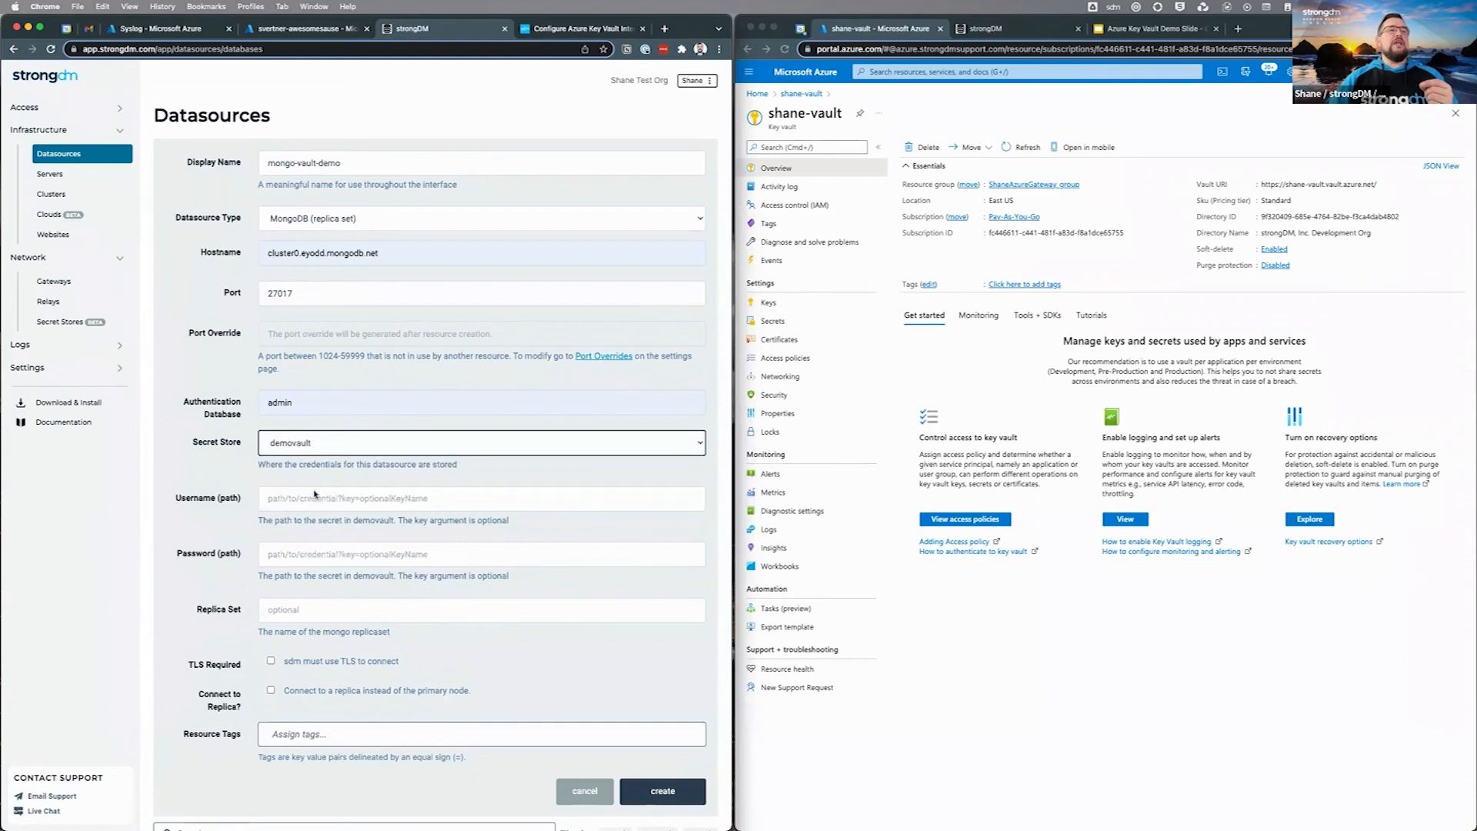
Step: Set the username path to mongo-dev-username and the password path to mongo-dev-password, checking the vault's secrets
{"action": "left_click", "coordinate": [310, 500]}
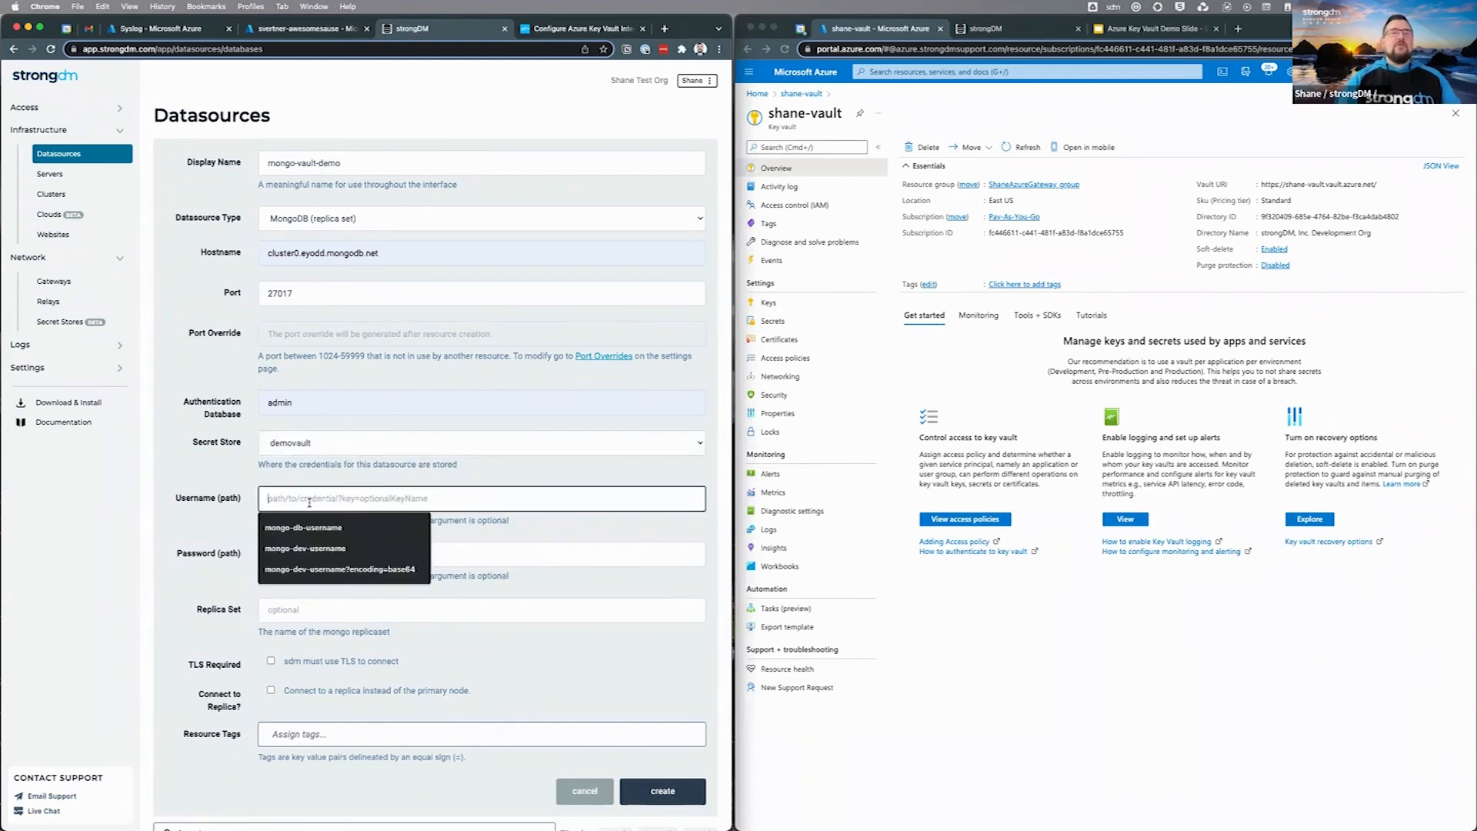
{"action": "left_click", "coordinate": [772, 321]}
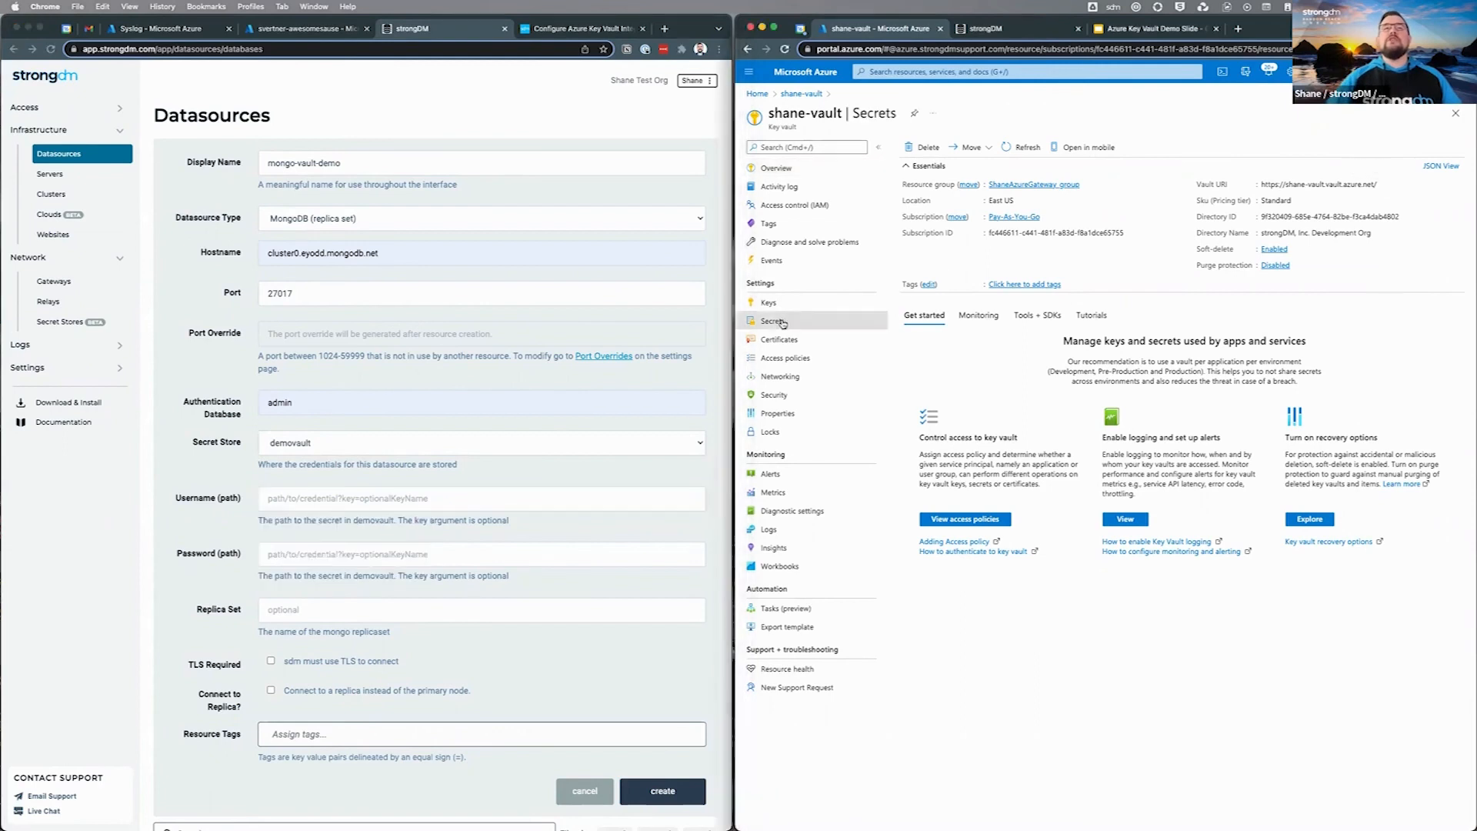
{"action": "left_click", "coordinate": [357, 504]}
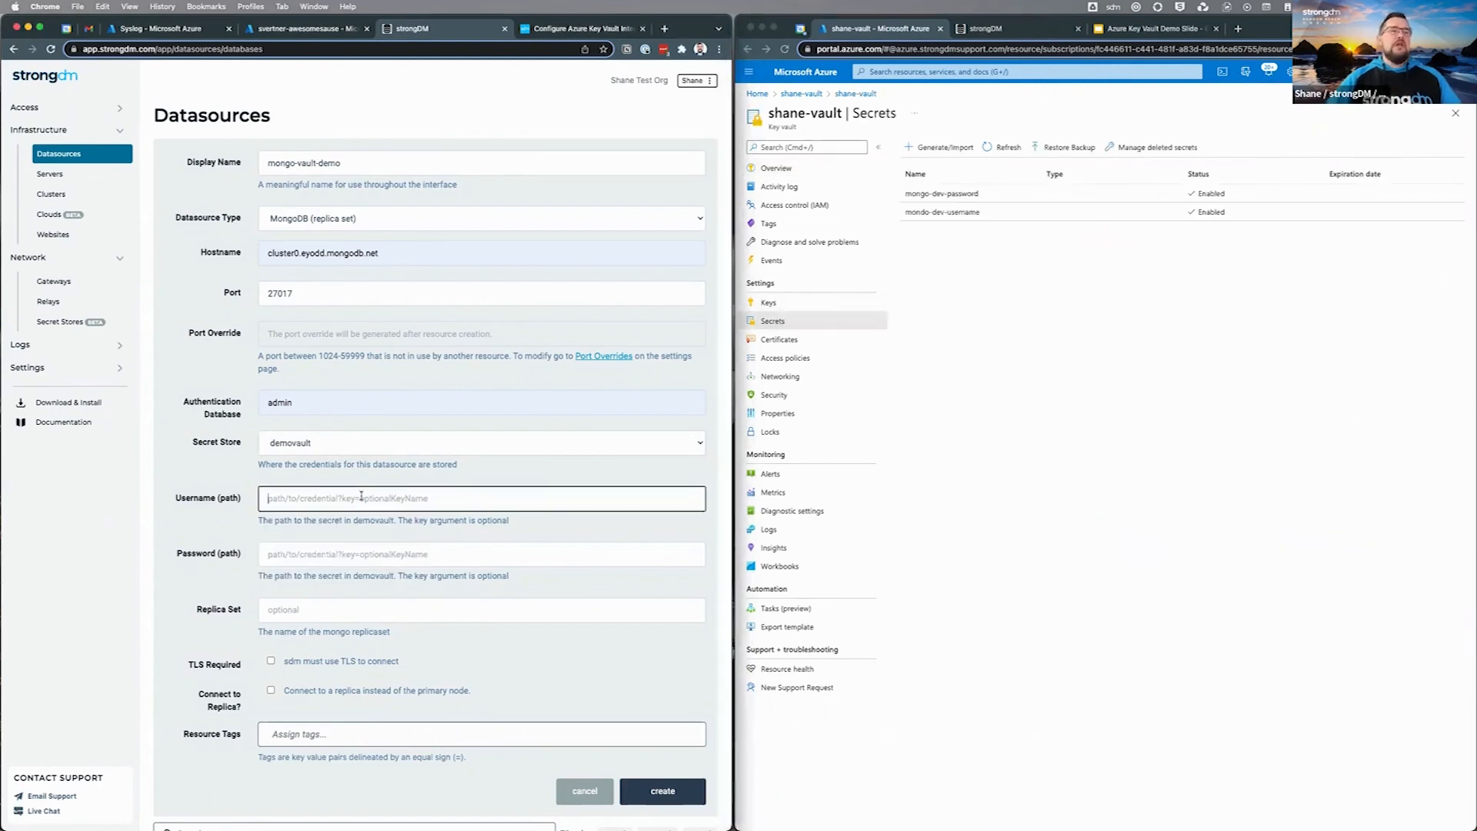
{"action": "type", "text": "mongo-dev"}
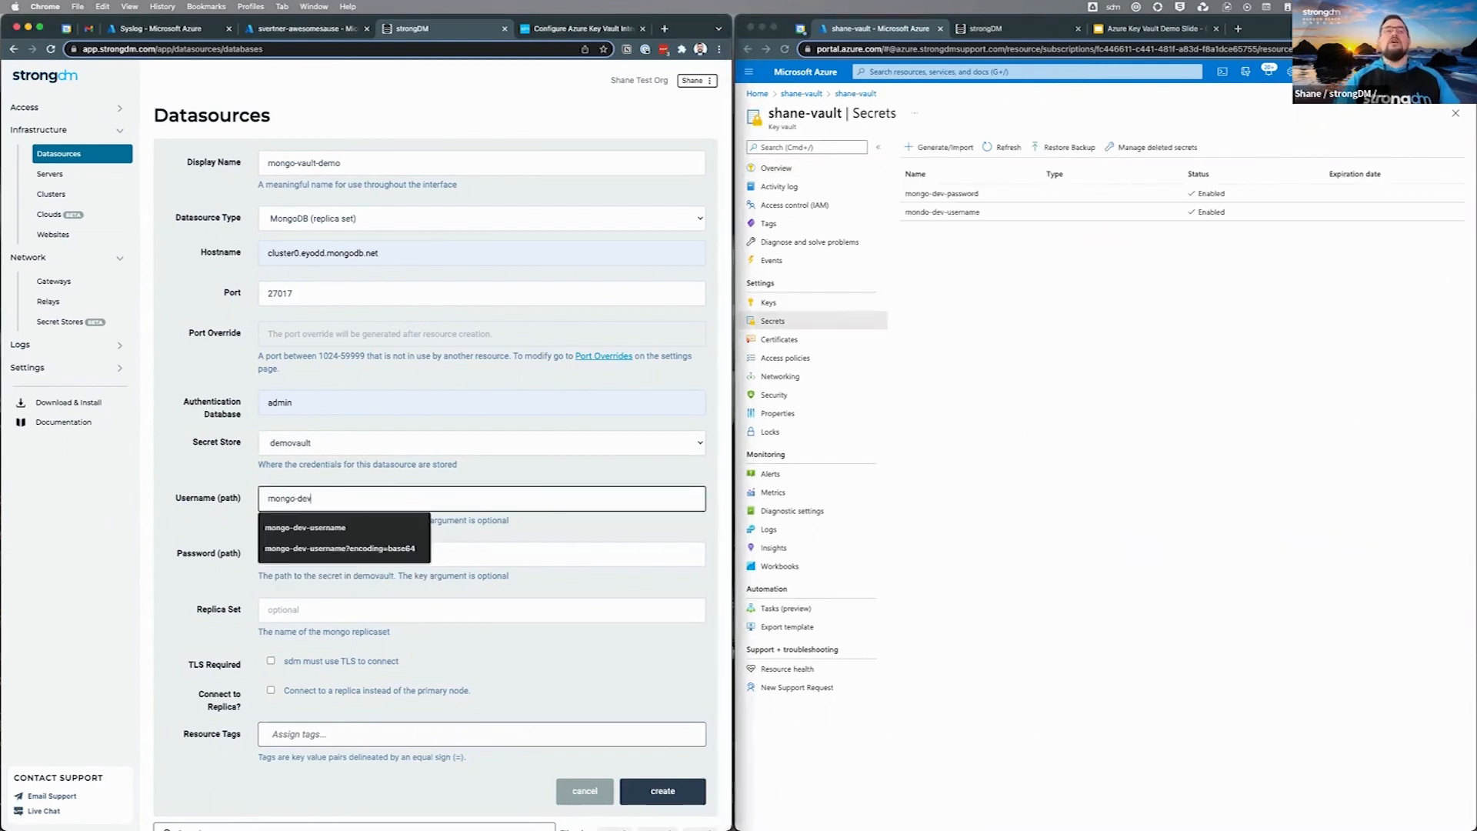
{"action": "type", "text": "-username"}
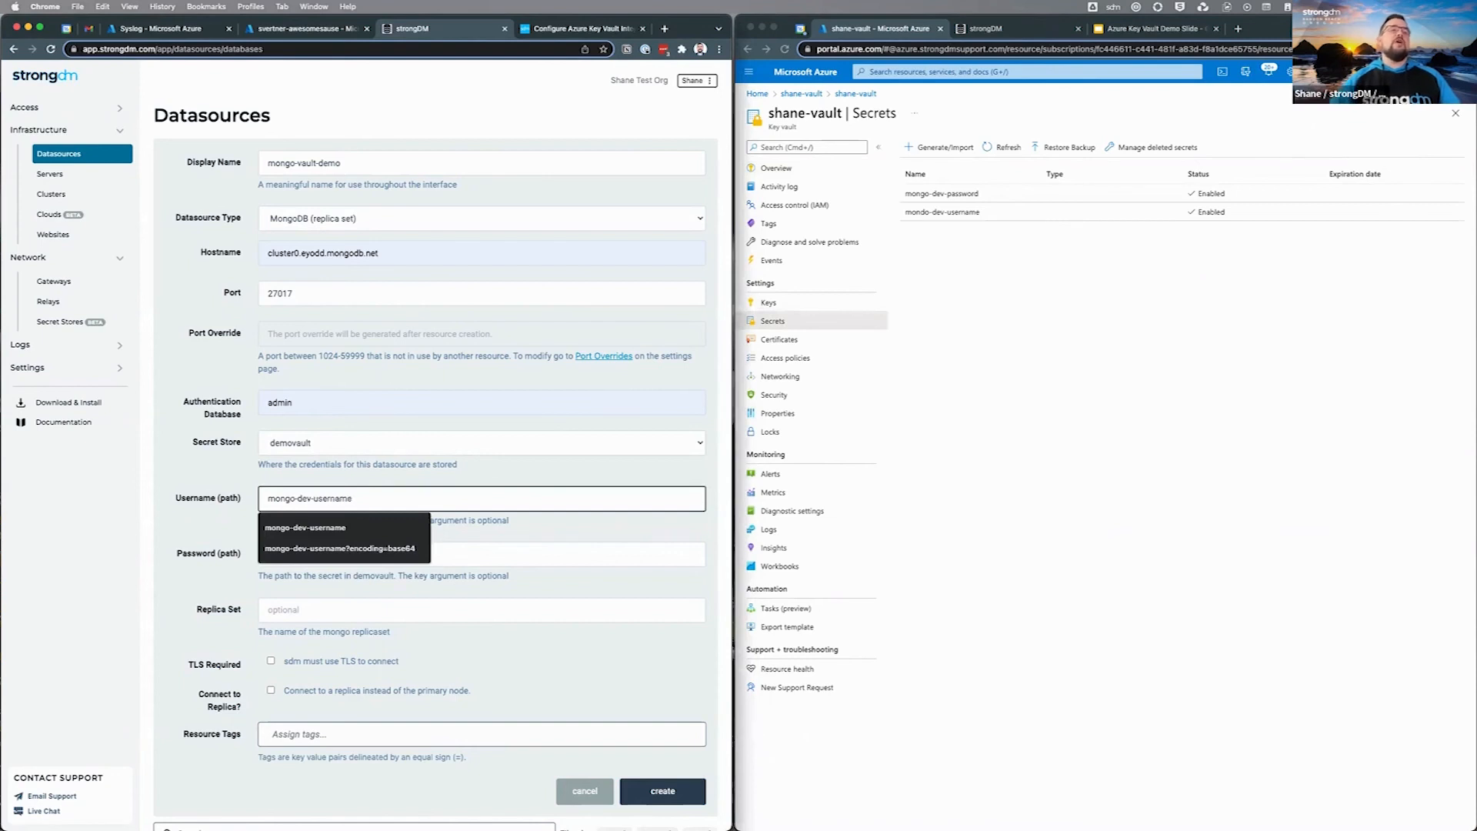
{"action": "key", "text": "Tab"}
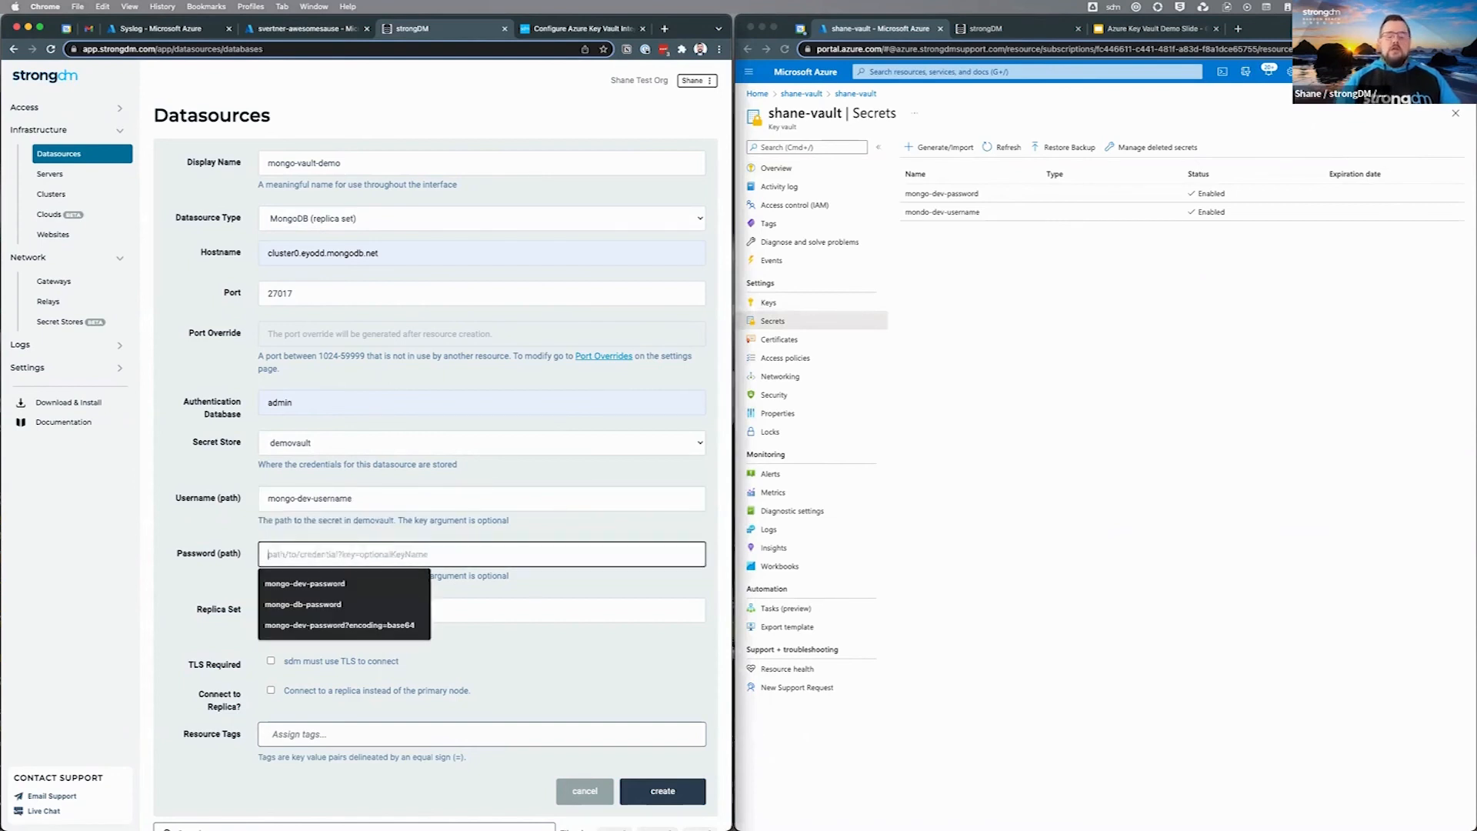
{"action": "type", "text": "monog"}
{"action": "key", "text": "BackSpace"}
{"action": "key", "text": "BackSpace"}
{"action": "type", "text": "go-dev-password"}
{"action": "key", "text": "Tab"}
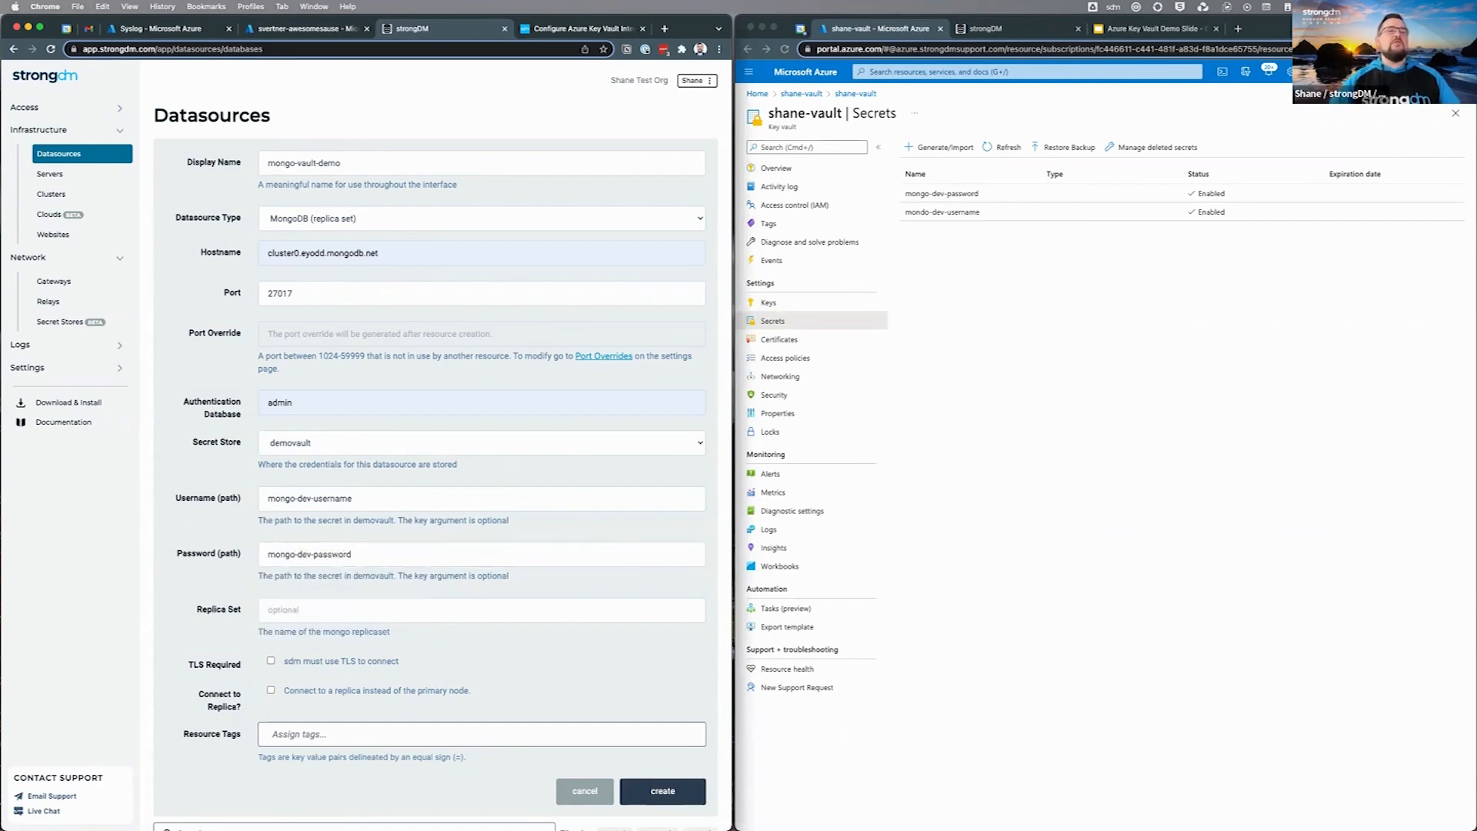
Step: Set the replica set to atlas-an5gn4-shard-0 and require TLS
{"action": "left_click", "coordinate": [308, 610]}
{"action": "left_click", "coordinate": [308, 637]}
{"action": "left_click", "coordinate": [271, 661]}
Step: Tag the datasource env=azure, create mongo-vault-demo, and open its details page
{"action": "scroll", "coordinate": [435, 446], "scroll_direction": "down", "scroll_amount": 3}
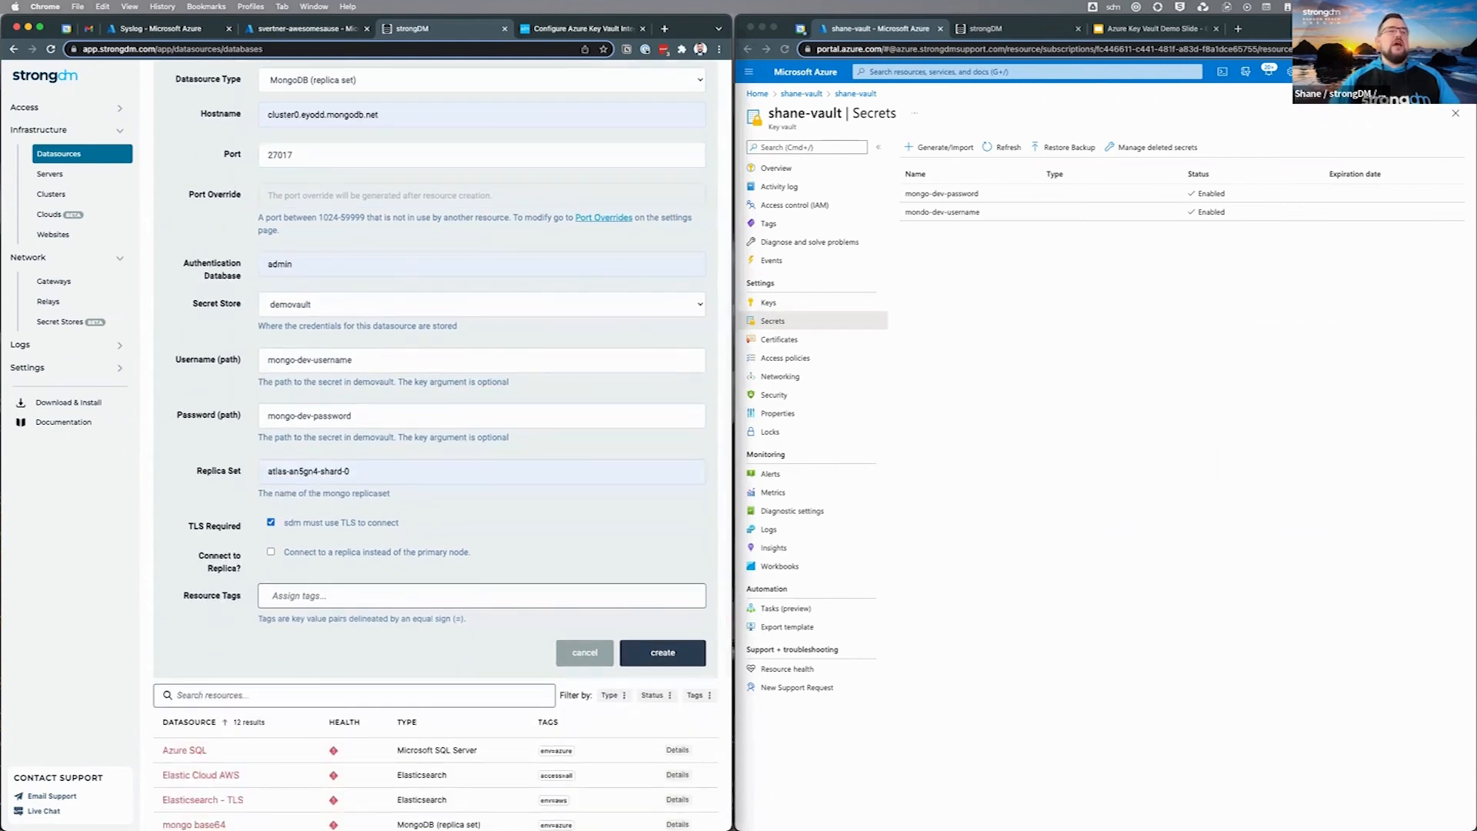
{"action": "type", "text": "env"}
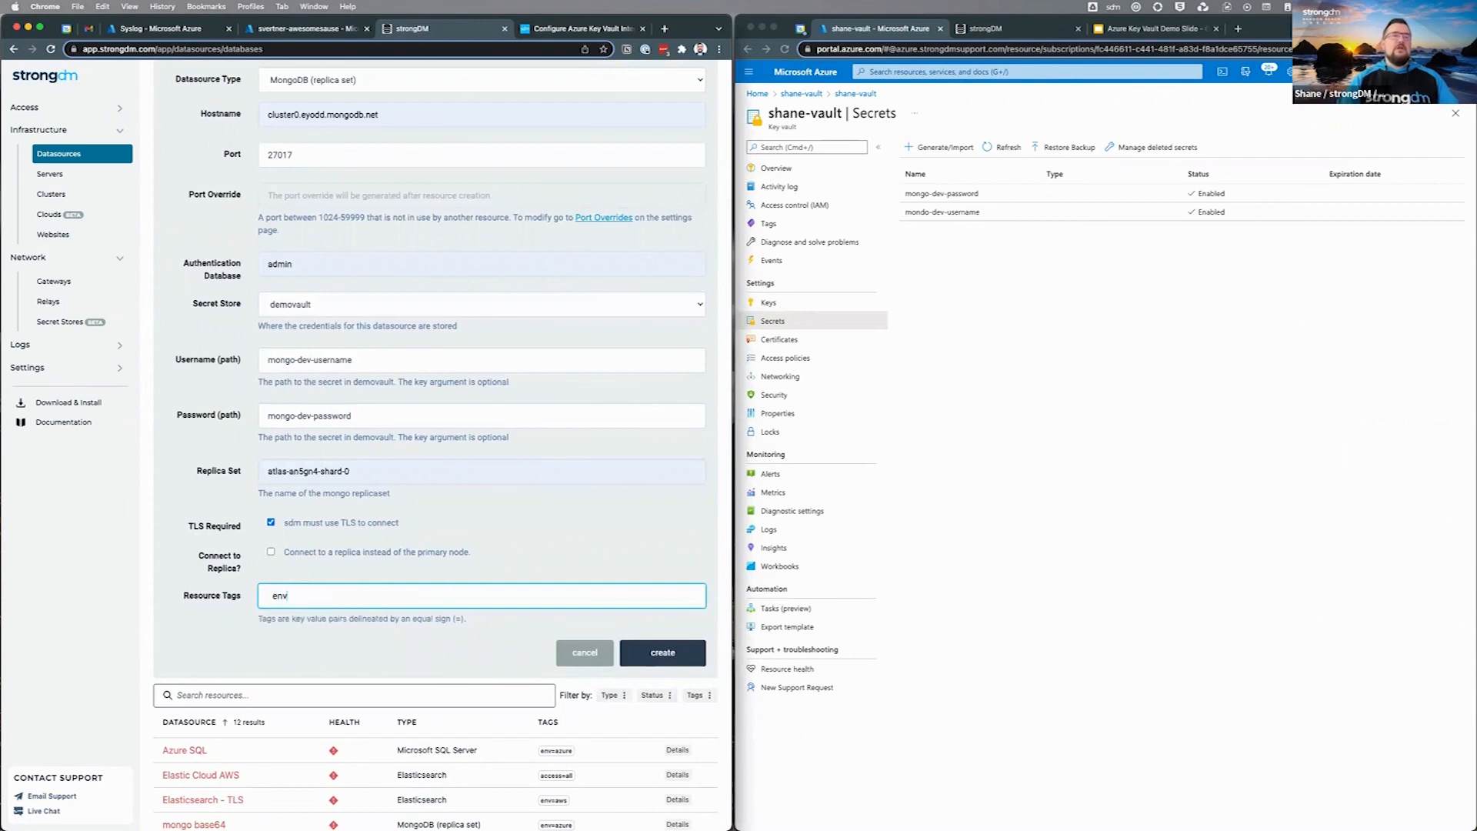
{"action": "key", "text": "Down"}
{"action": "key", "text": "Down"}
{"action": "key", "text": "Return"}
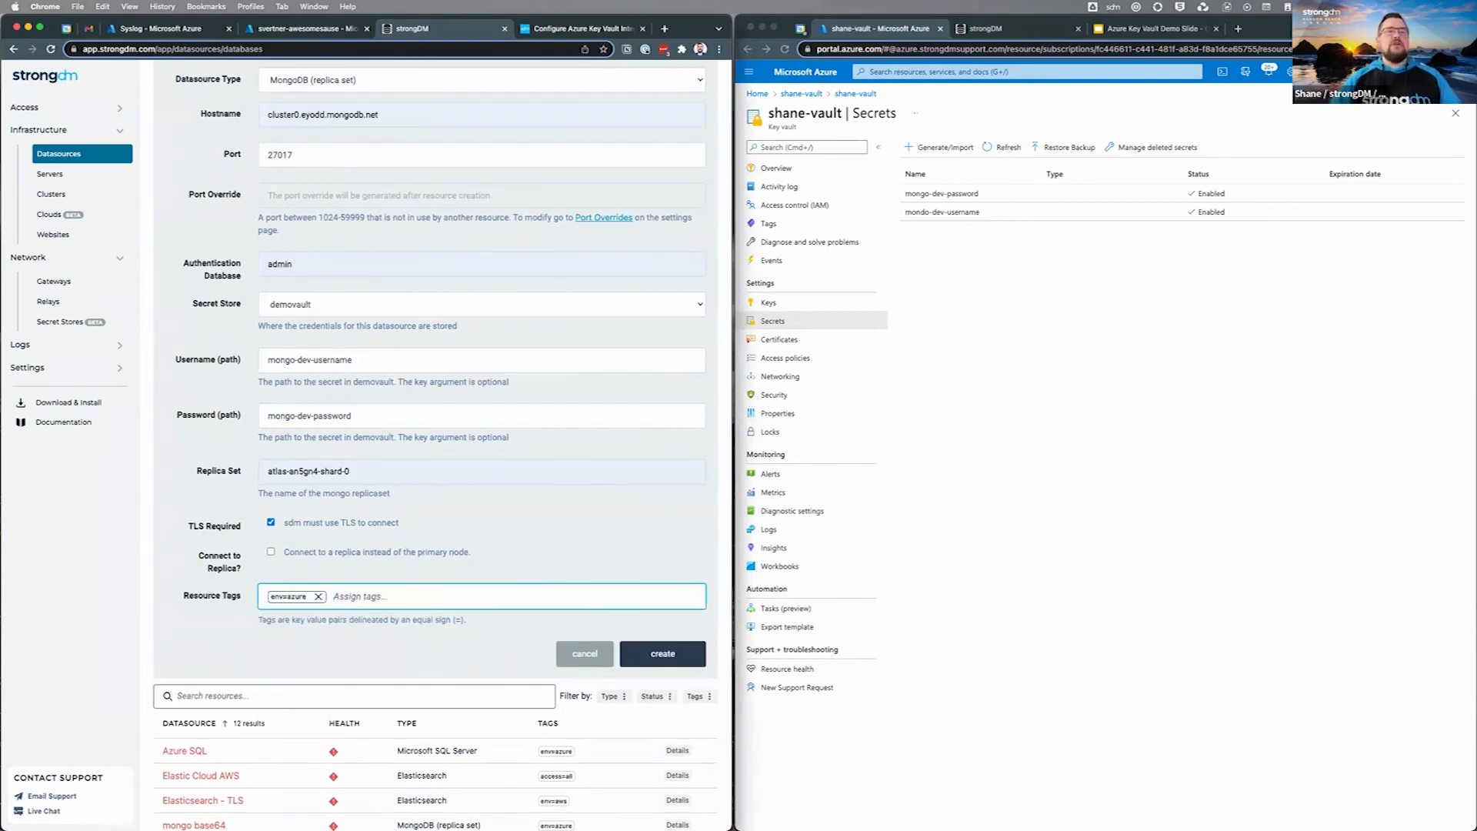
{"action": "left_click", "coordinate": [662, 654]}
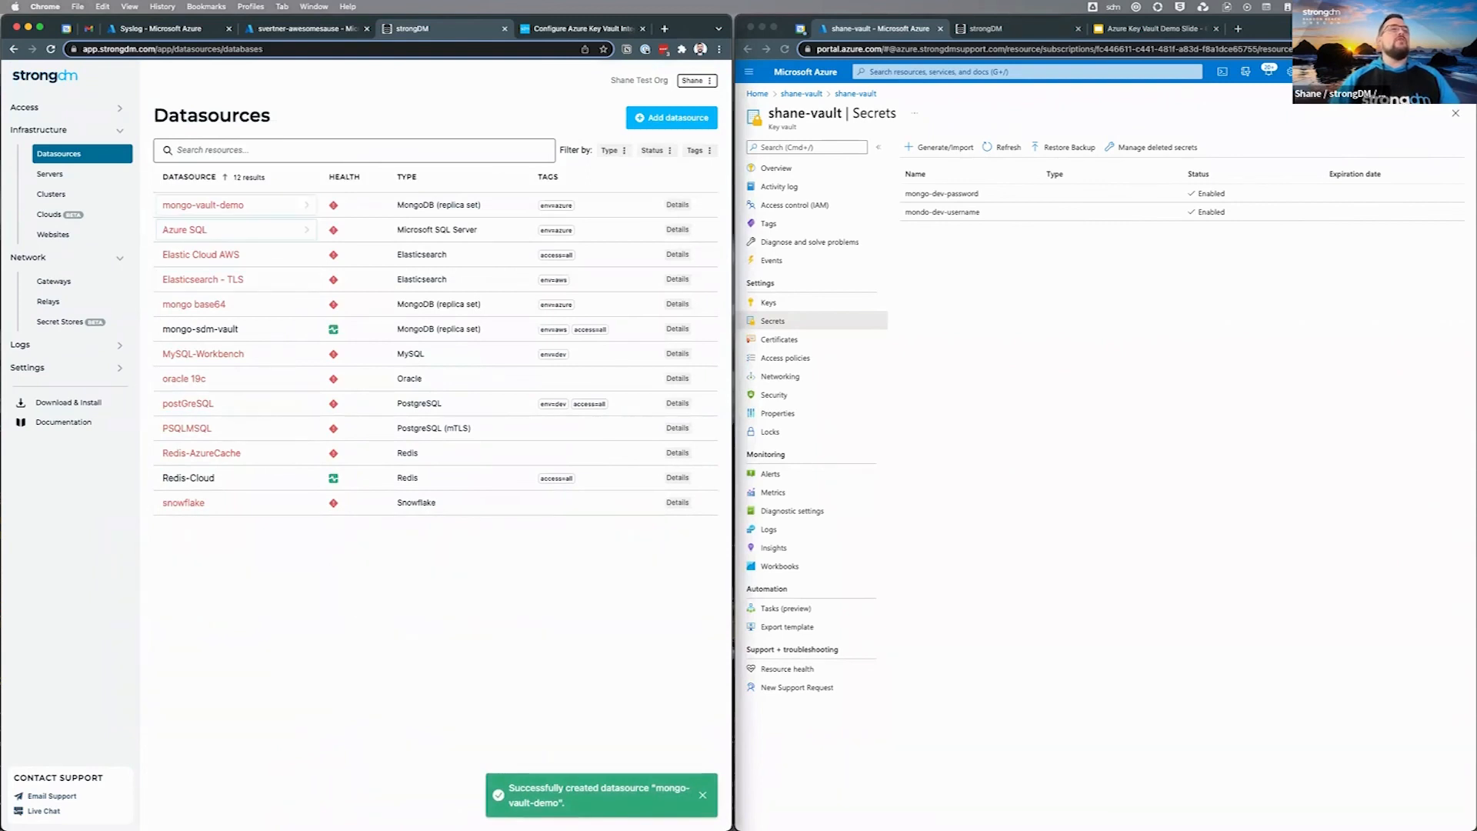
{"action": "left_click", "coordinate": [230, 204]}
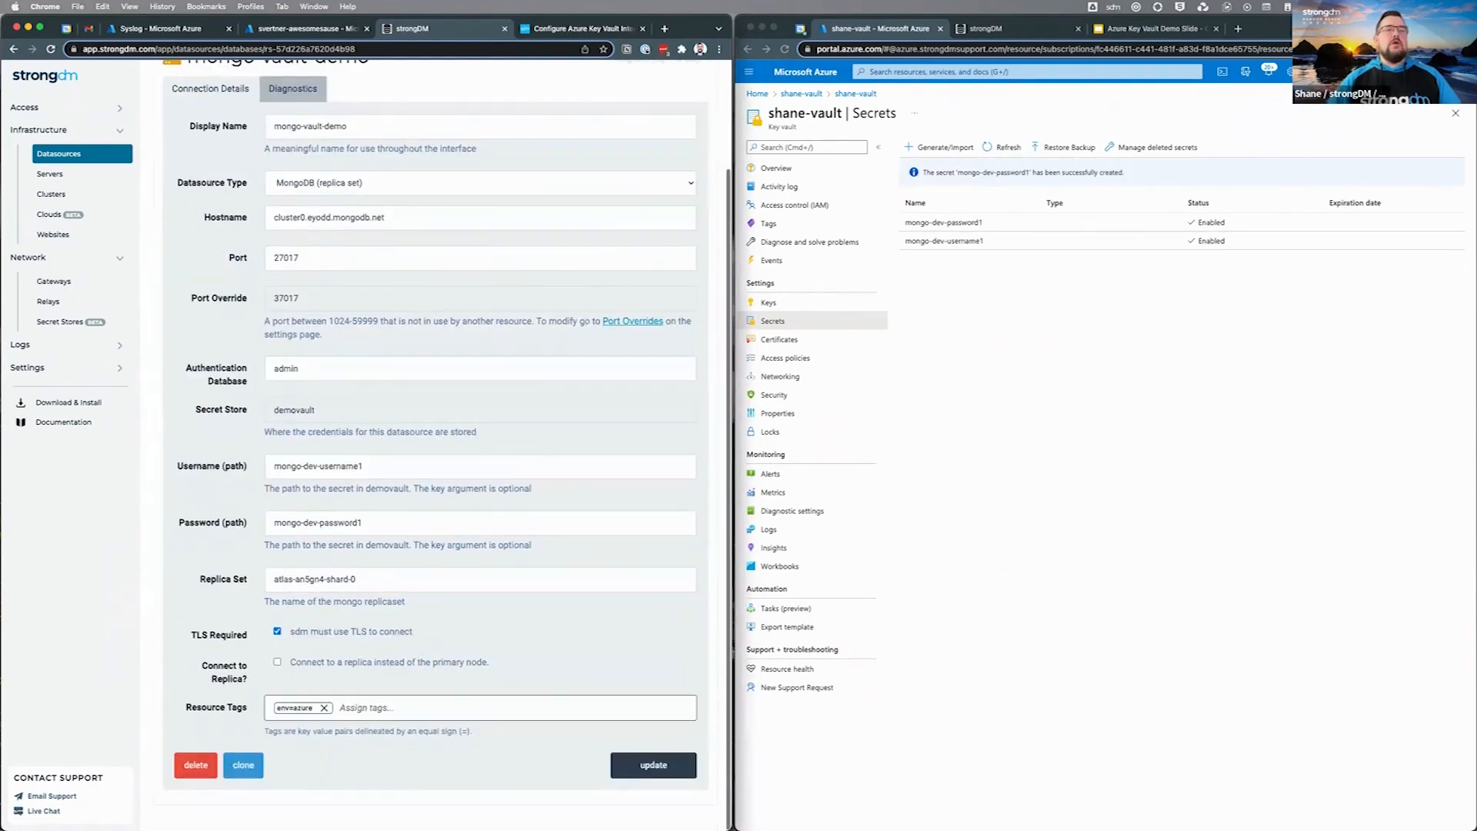
Step: Save the updated secret paths, run a diagnostics connection check, and reload the datasource page
{"action": "left_click", "coordinate": [653, 765]}
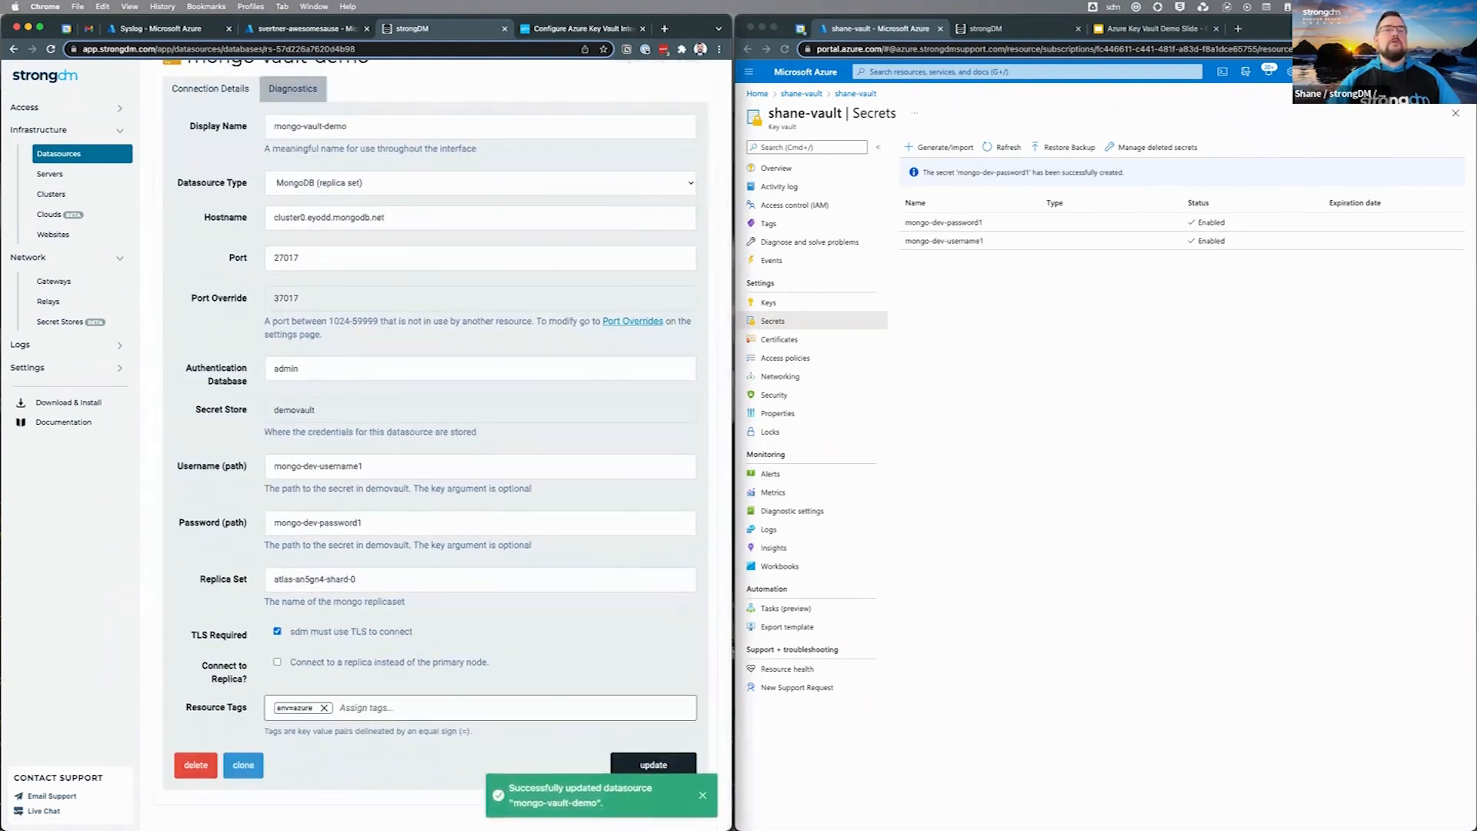
{"action": "scroll", "coordinate": [434, 446], "scroll_direction": "up", "scroll_amount": 2}
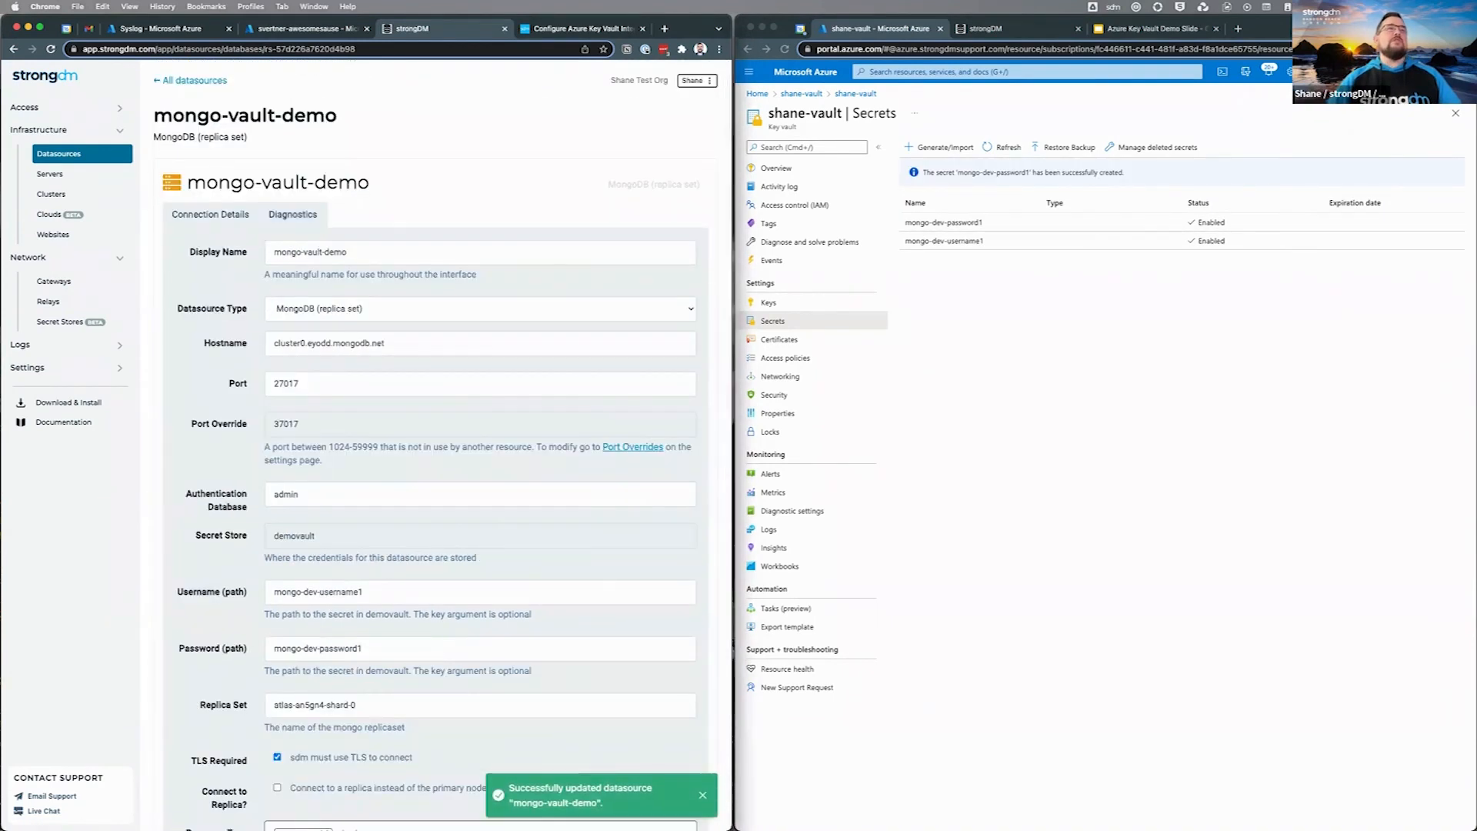
{"action": "left_click", "coordinate": [292, 215]}
{"action": "left_click", "coordinate": [204, 252]}
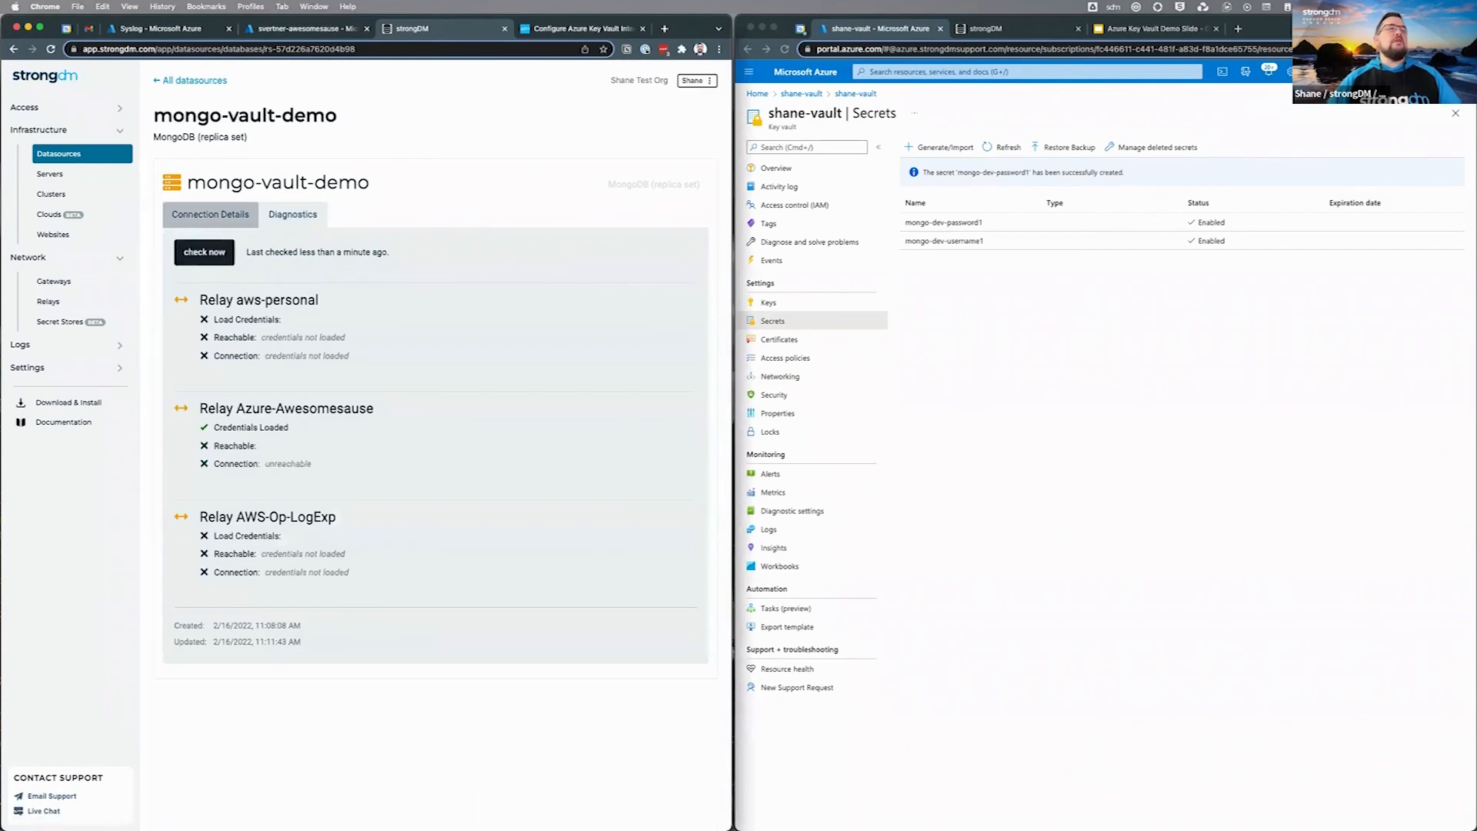
{"action": "left_click", "coordinate": [210, 215]}
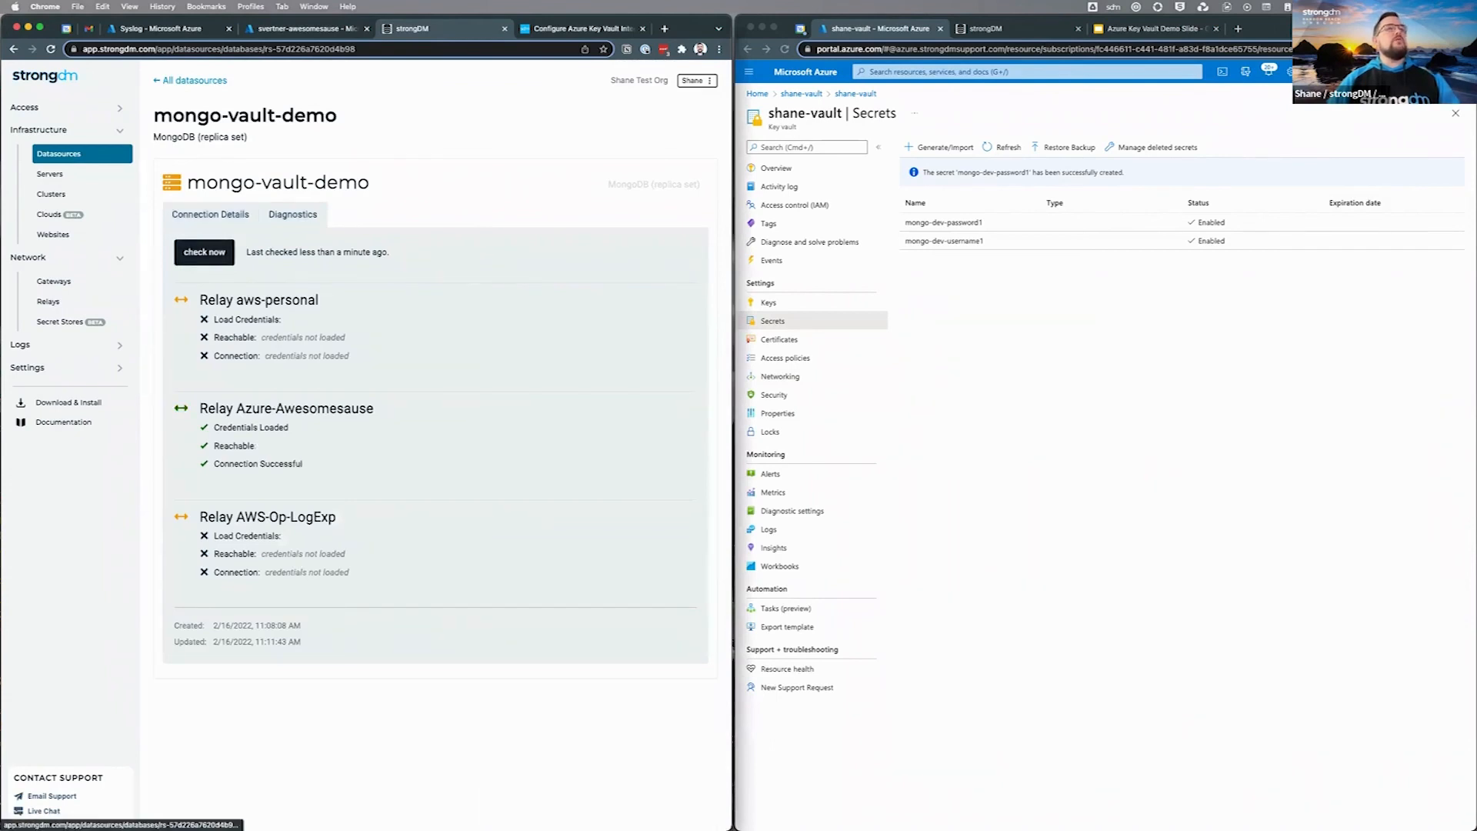
{"action": "right_click", "coordinate": [396, 134]}
{"action": "left_click", "coordinate": [416, 167]}
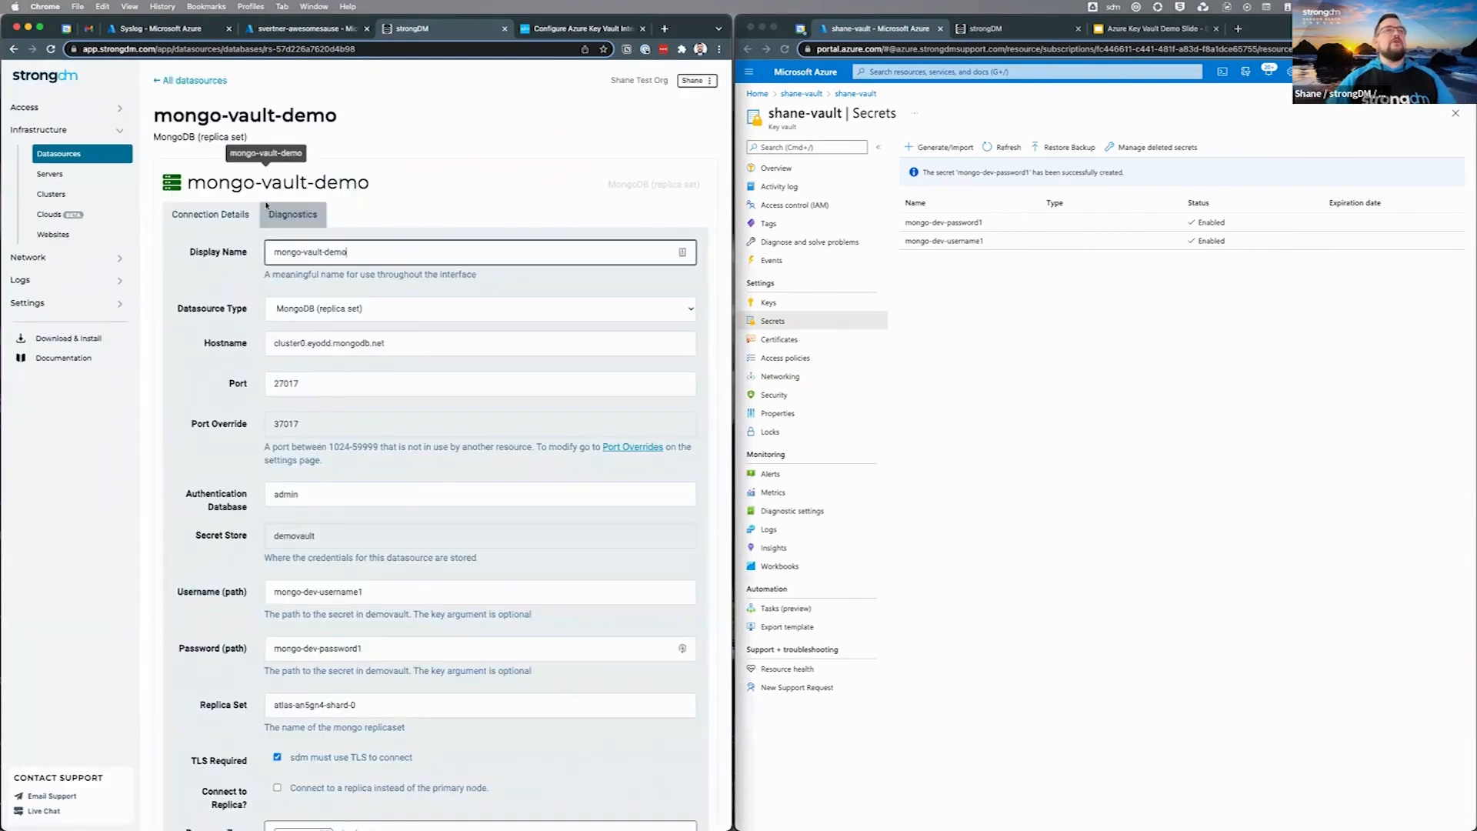
{"action": "scroll", "coordinate": [427, 429], "scroll_direction": "down", "scroll_amount": 3}
{"action": "scroll", "coordinate": [427, 429], "scroll_direction": "up", "scroll_amount": 2}
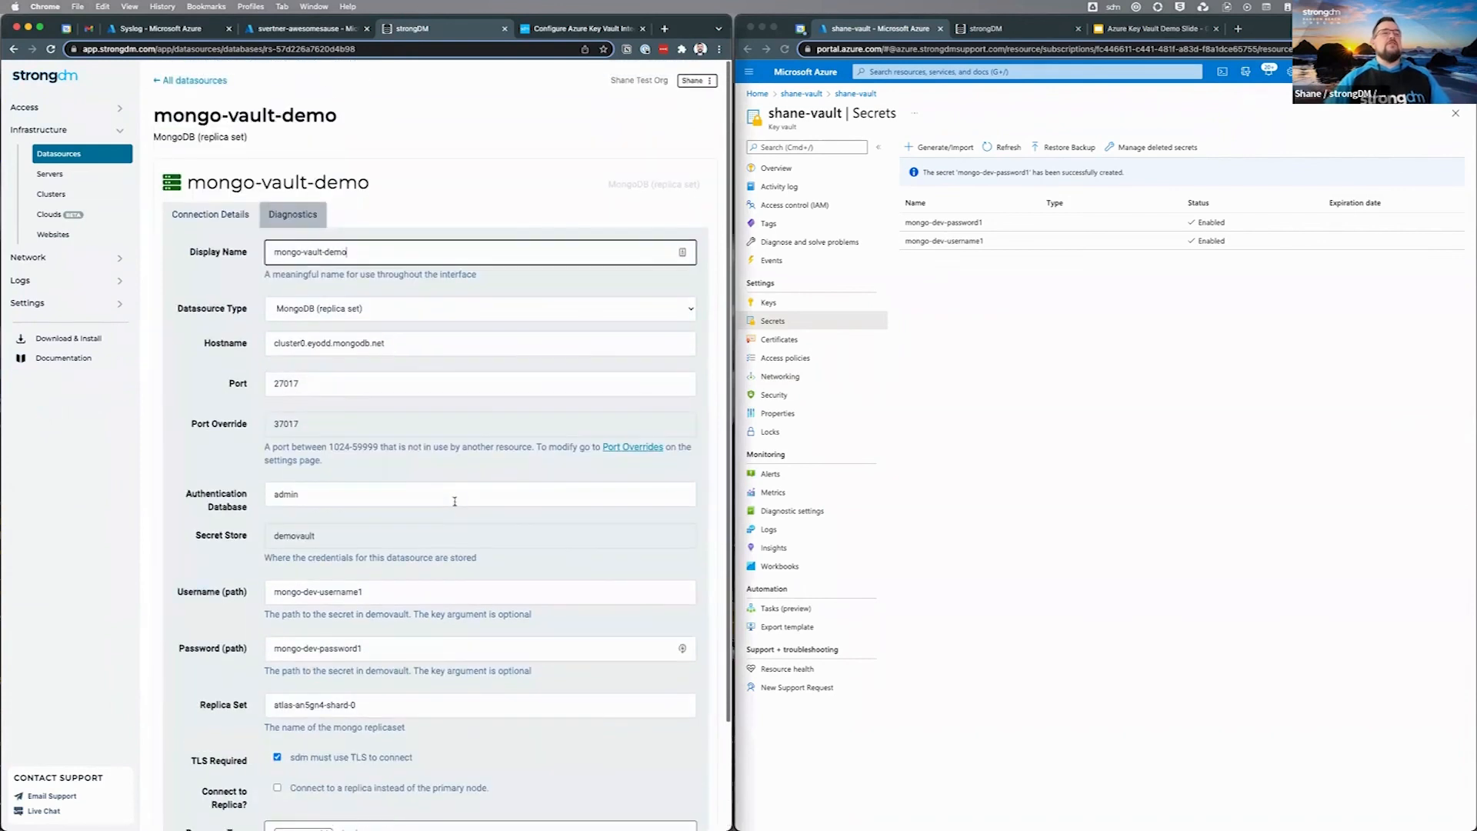
{"action": "scroll", "coordinate": [361, 358], "scroll_direction": "down", "scroll_amount": 1}
{"action": "scroll", "coordinate": [361, 358], "scroll_direction": "down", "scroll_amount": 1}
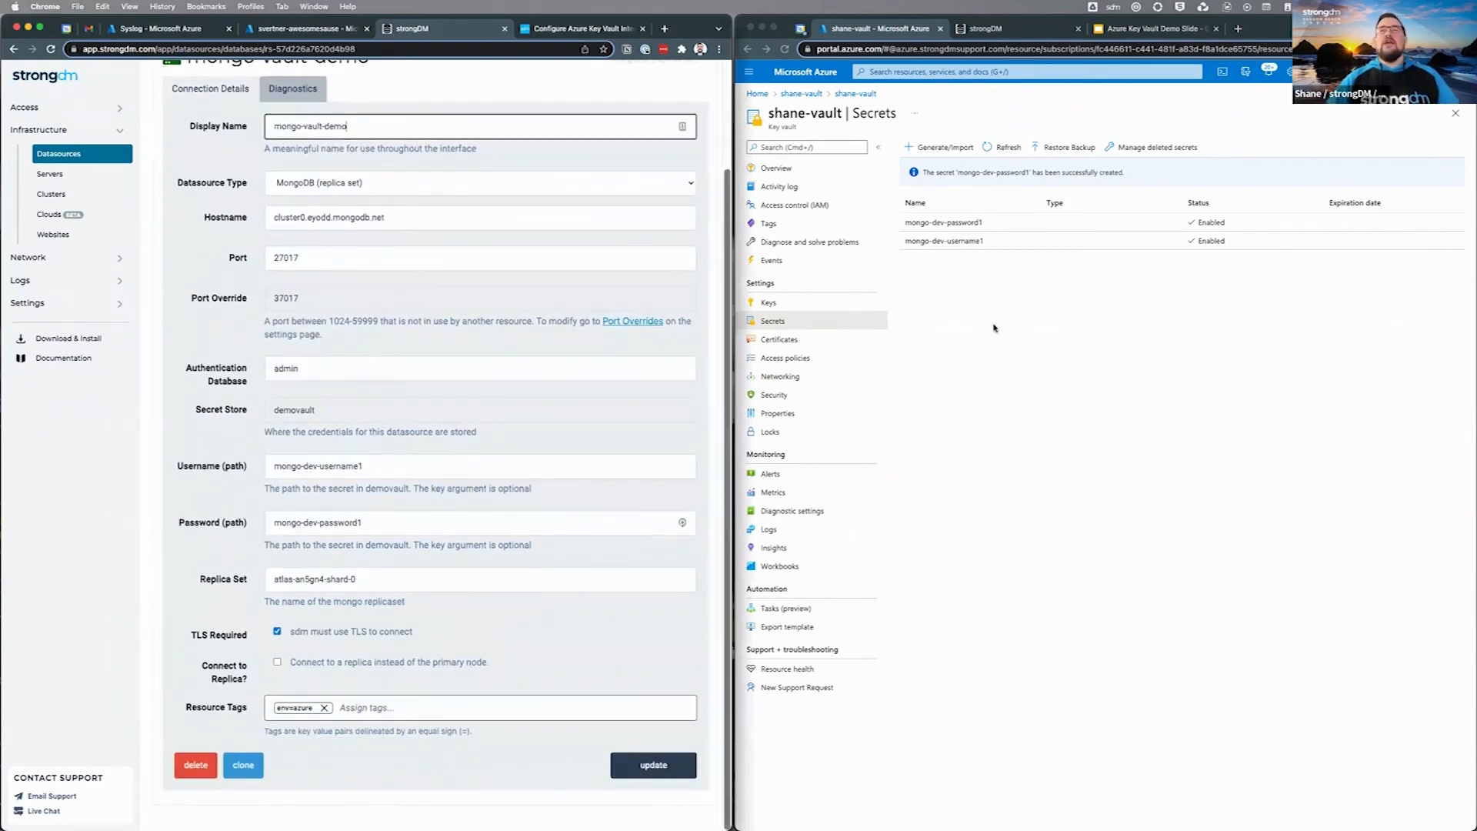
{"action": "left_click", "coordinate": [993, 323]}
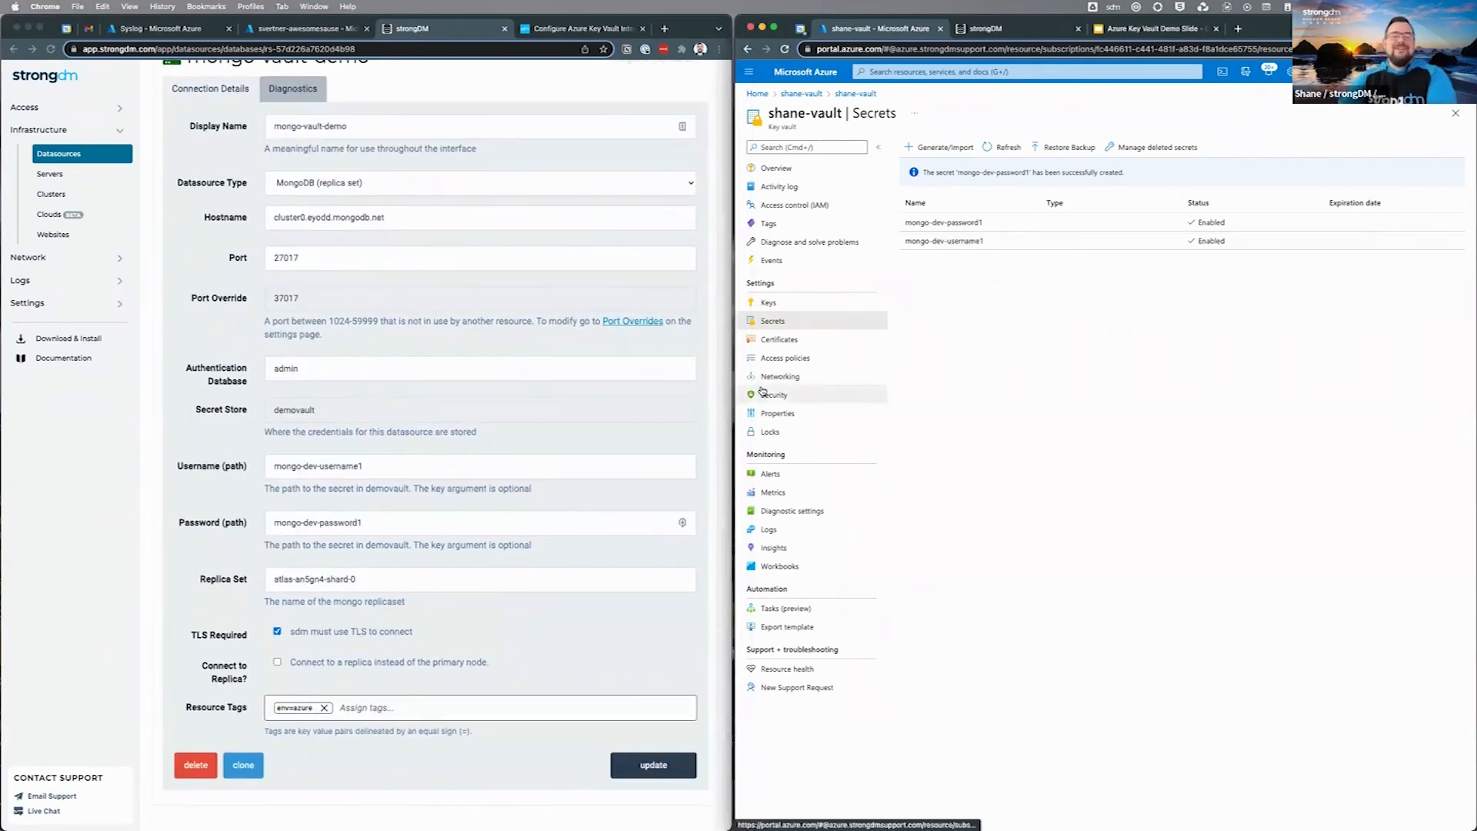
{"action": "scroll", "coordinate": [415, 324], "scroll_direction": "up", "scroll_amount": 3}
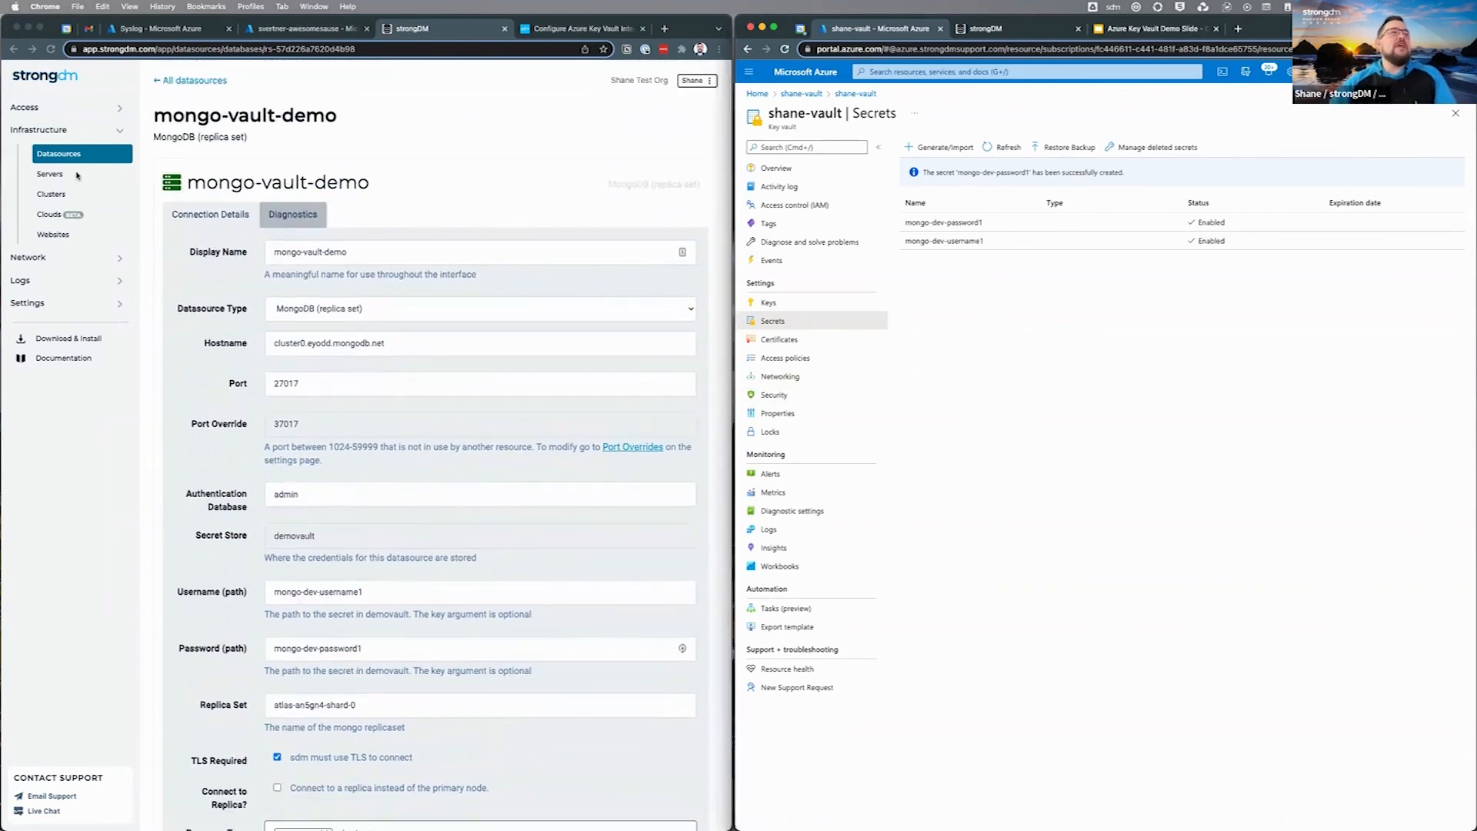
{"action": "left_click", "coordinate": [99, 260]}
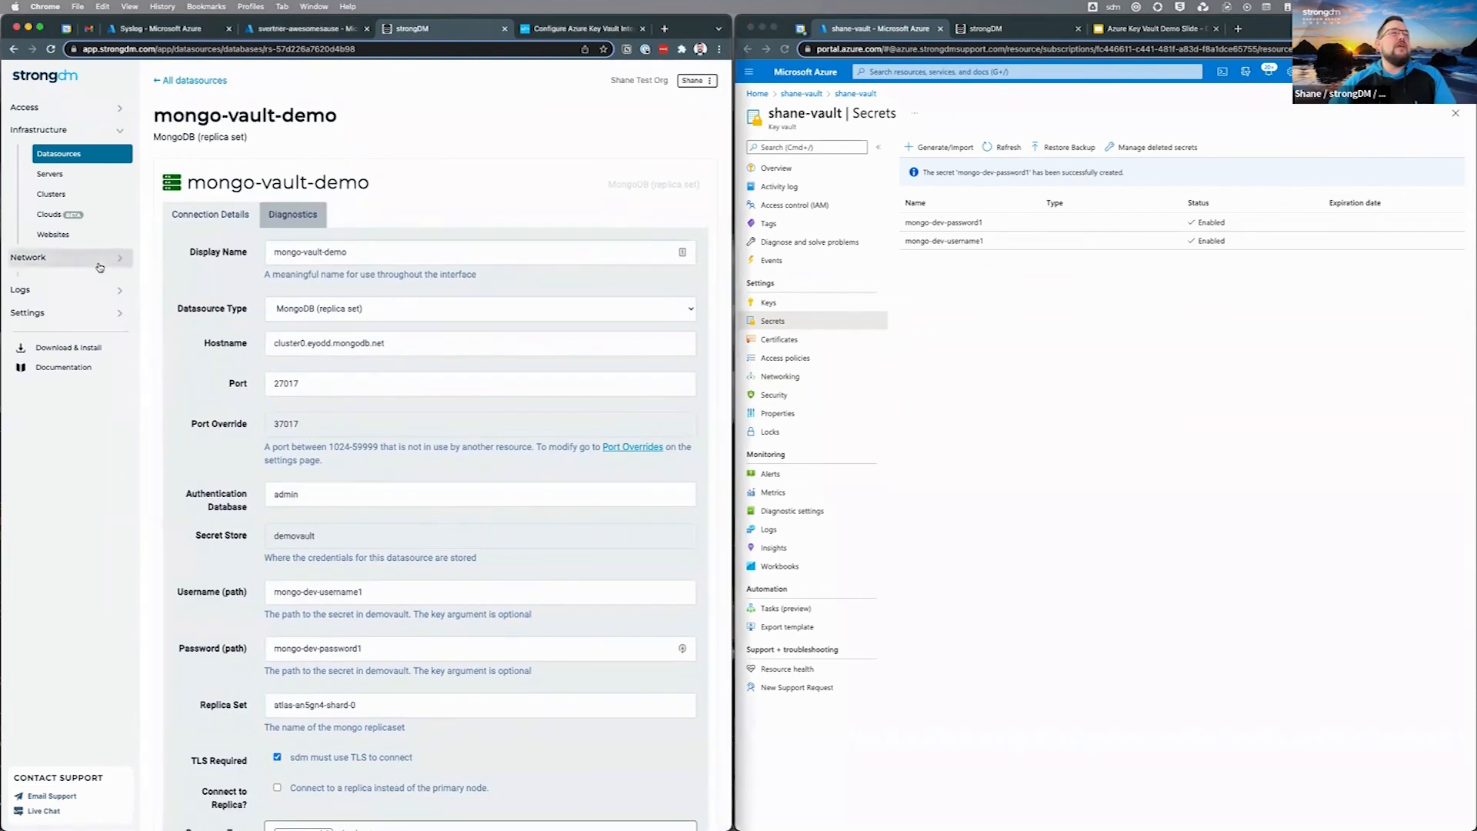
{"action": "left_click", "coordinate": [69, 322]}
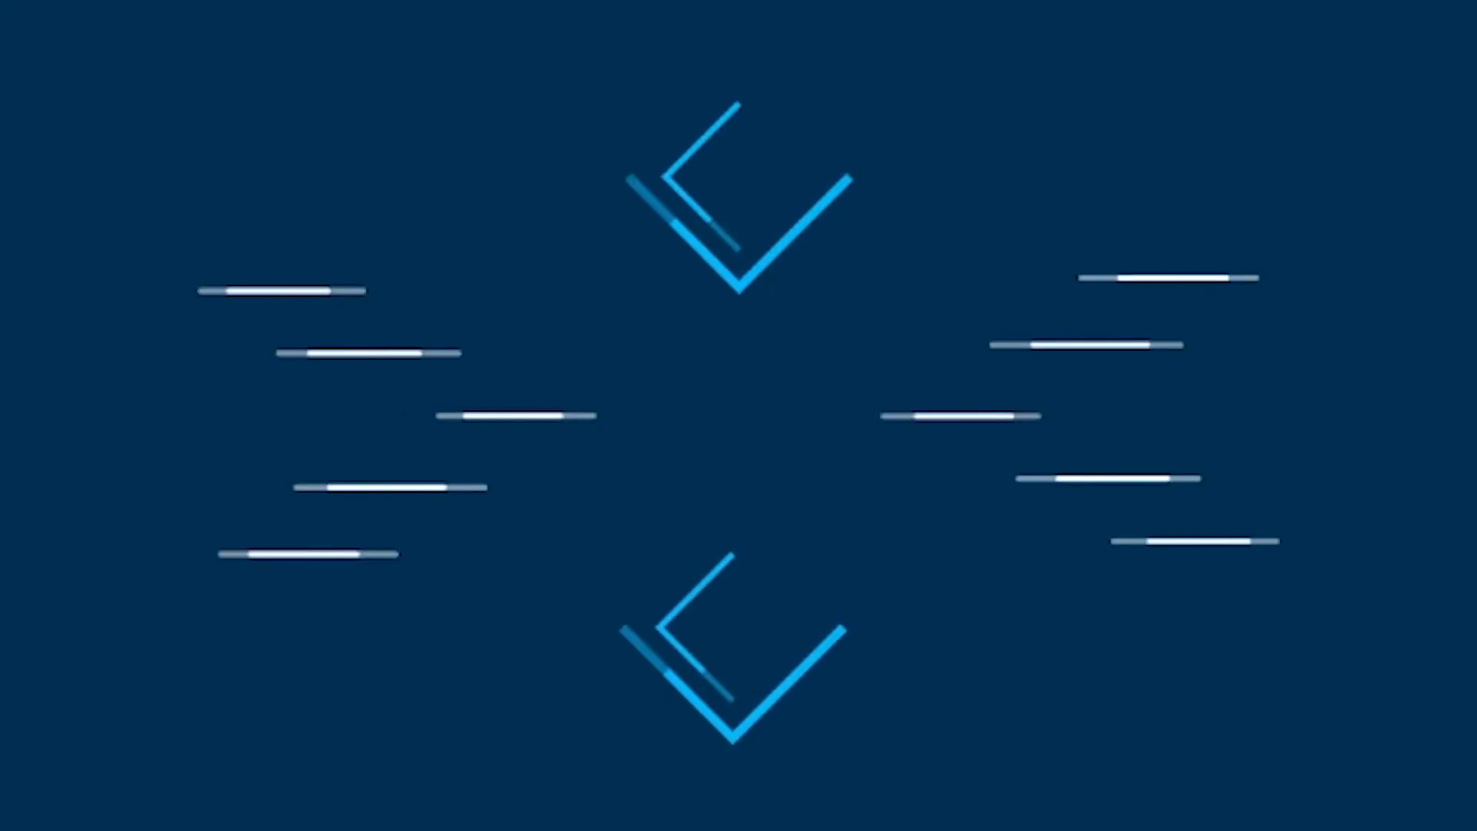